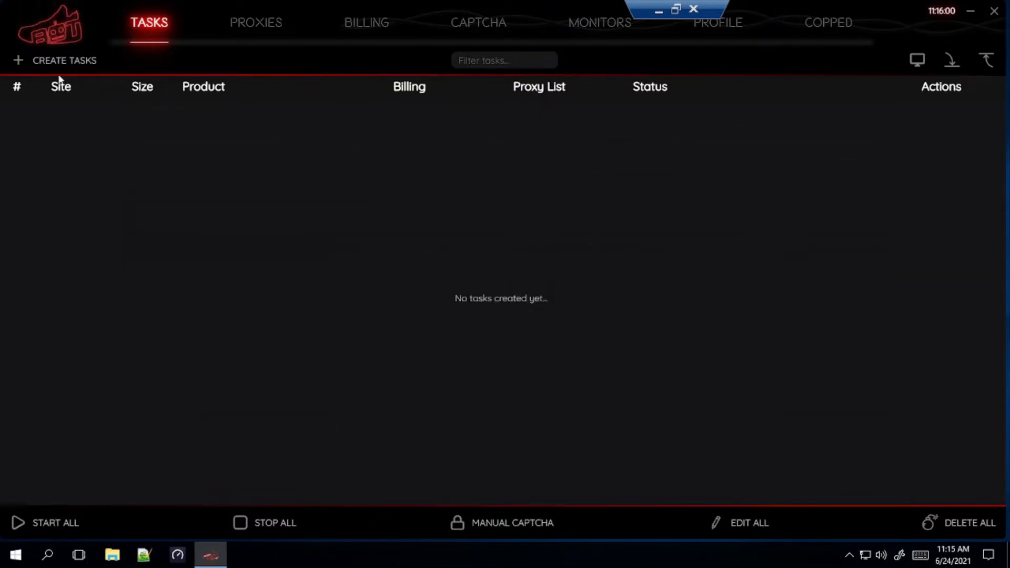
Start a new task and choose Footlocker as its site
{"action": "left_click", "coordinate": [64, 60]}
{"action": "left_click", "coordinate": [336, 221]}
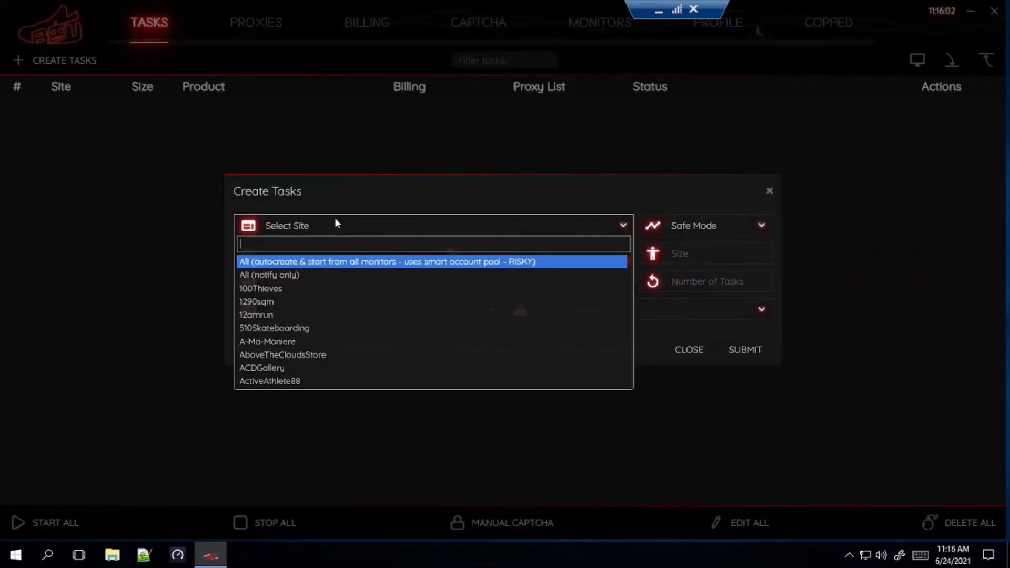
{"action": "type", "text": "foot"}
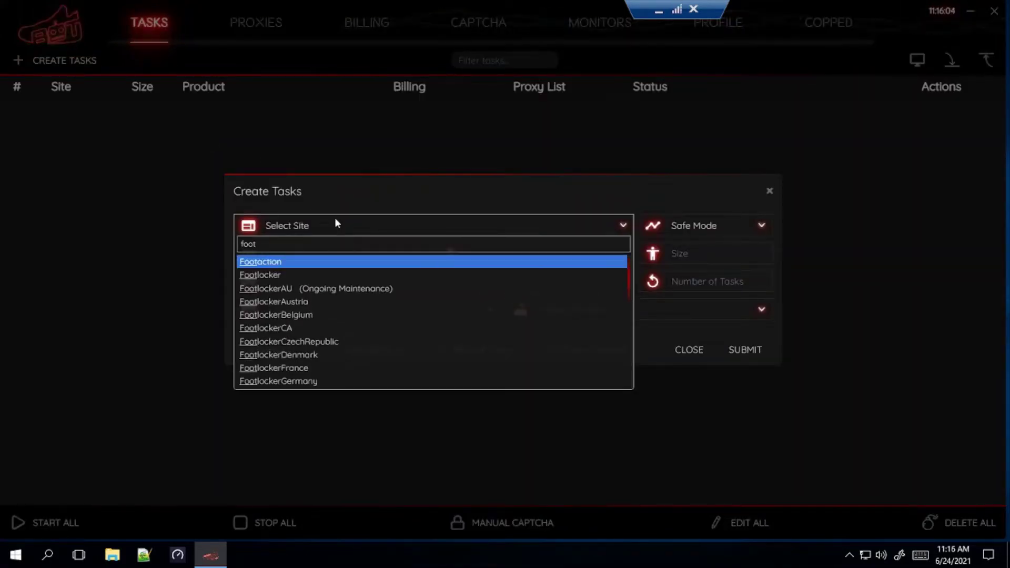
{"action": "key", "text": "Down"}
{"action": "key", "text": "Return"}
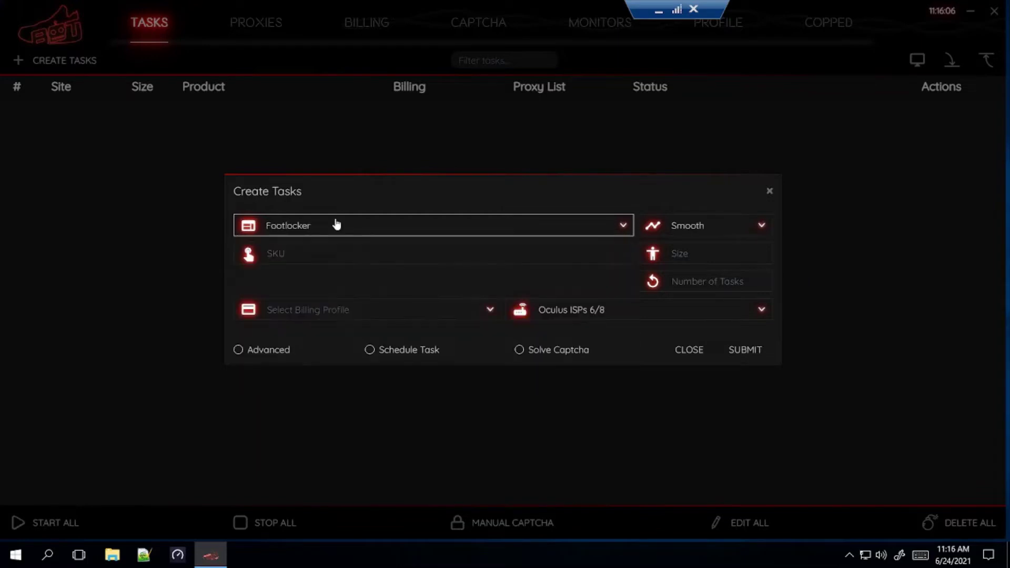
Keep Smooth as the task mode and minimize the bot to reach the browser
{"action": "left_click", "coordinate": [676, 230]}
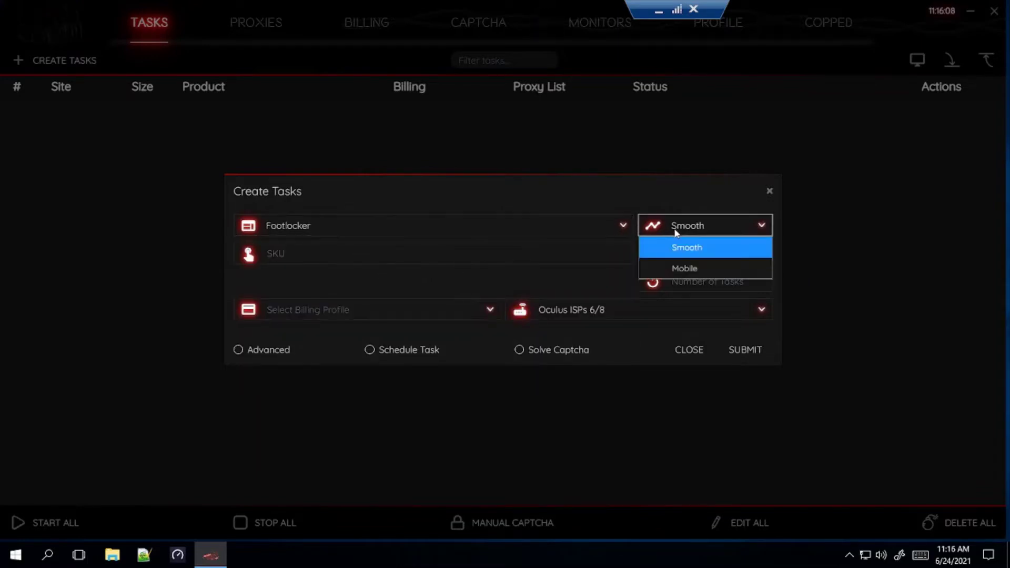
{"action": "left_click", "coordinate": [691, 253]}
{"action": "left_click", "coordinate": [459, 260]}
{"action": "left_click", "coordinate": [658, 11]}
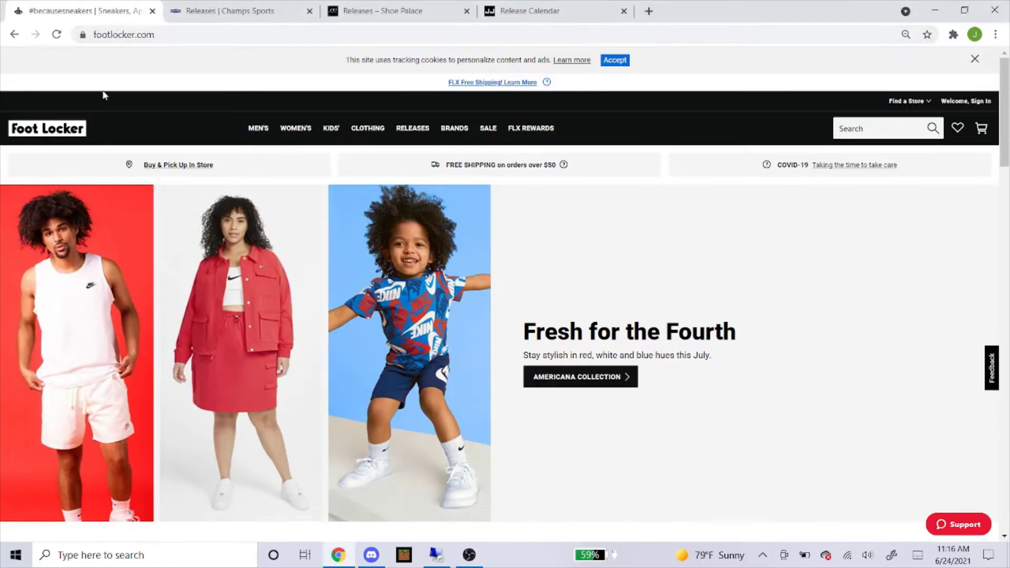
Open Foot Locker's release calendar and the Women's Nike Dunk Low SE product page
{"action": "left_click", "coordinate": [406, 133]}
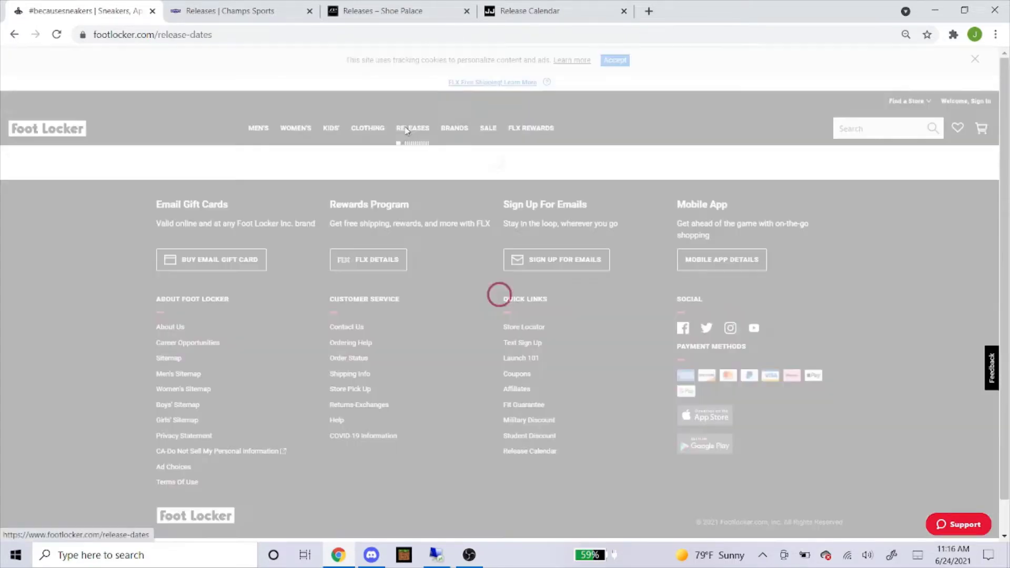
{"action": "scroll", "coordinate": [352, 259], "scroll_direction": "down", "scroll_amount": 5}
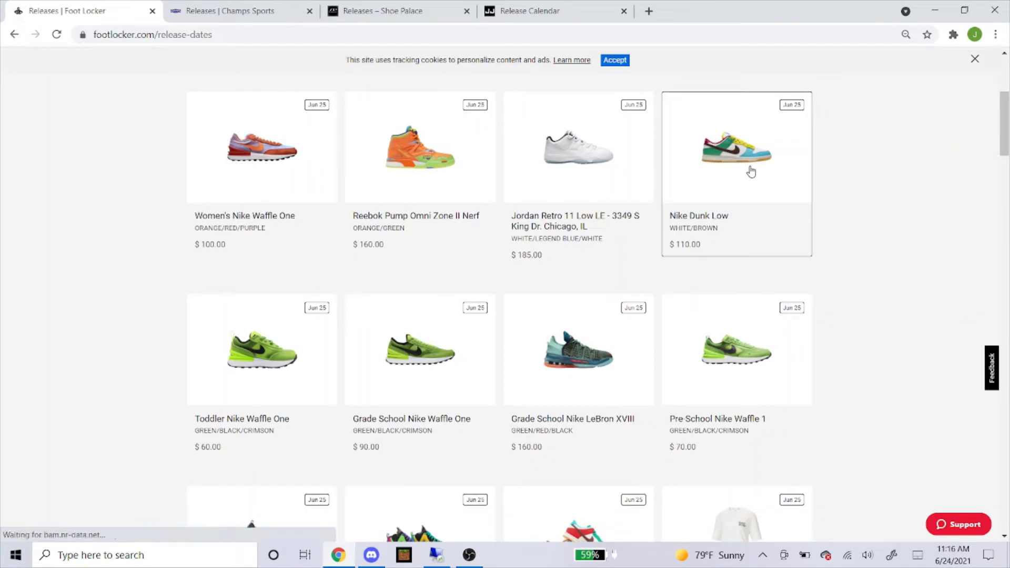
{"action": "scroll", "coordinate": [734, 169], "scroll_direction": "down", "scroll_amount": 1}
{"action": "scroll", "coordinate": [735, 165], "scroll_direction": "up", "scroll_amount": 1}
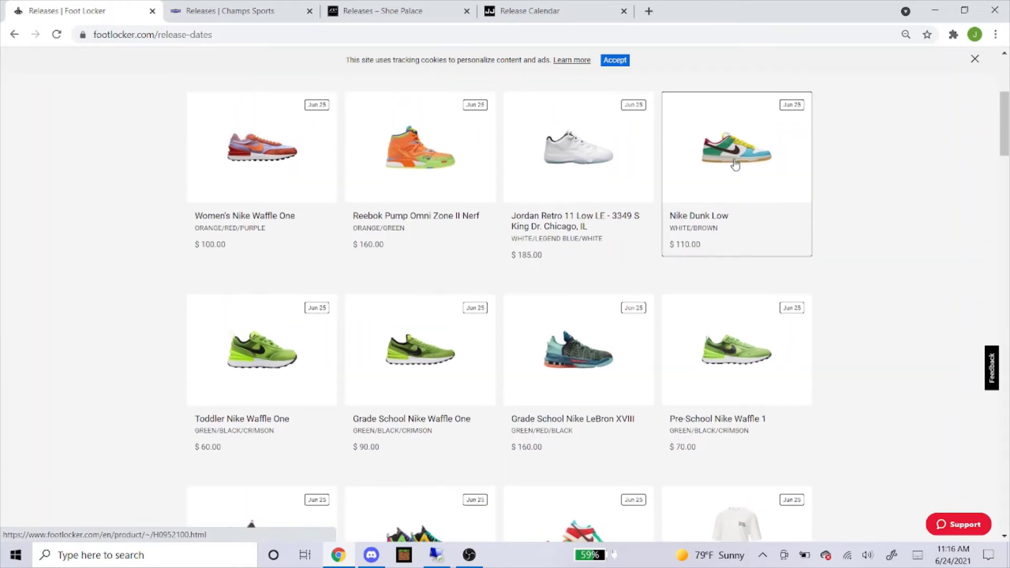
{"action": "scroll", "coordinate": [736, 165], "scroll_direction": "down", "scroll_amount": 6}
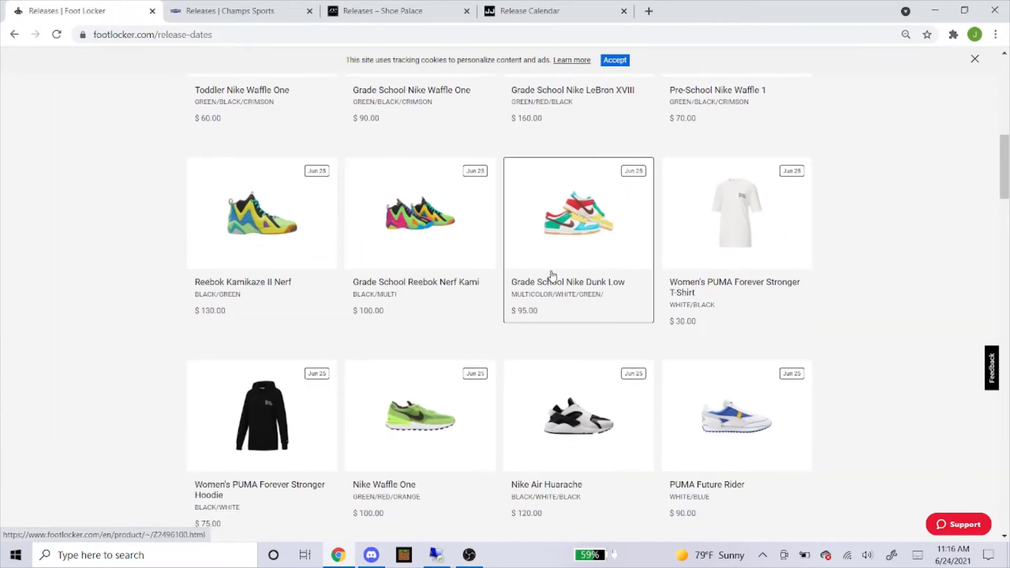
{"action": "scroll", "coordinate": [610, 221], "scroll_direction": "up", "scroll_amount": 7}
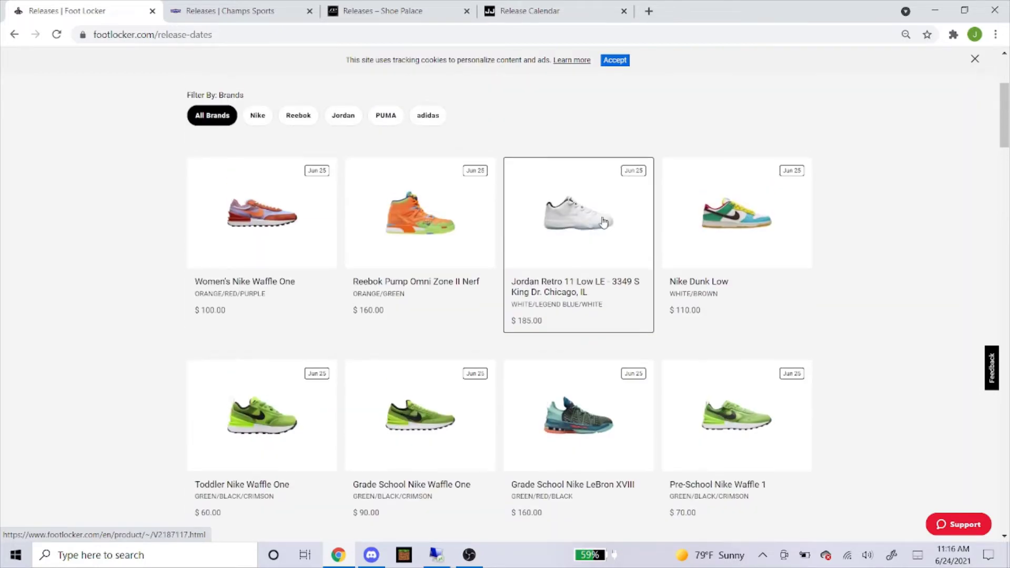
{"action": "scroll", "coordinate": [610, 221], "scroll_direction": "down", "scroll_amount": 12}
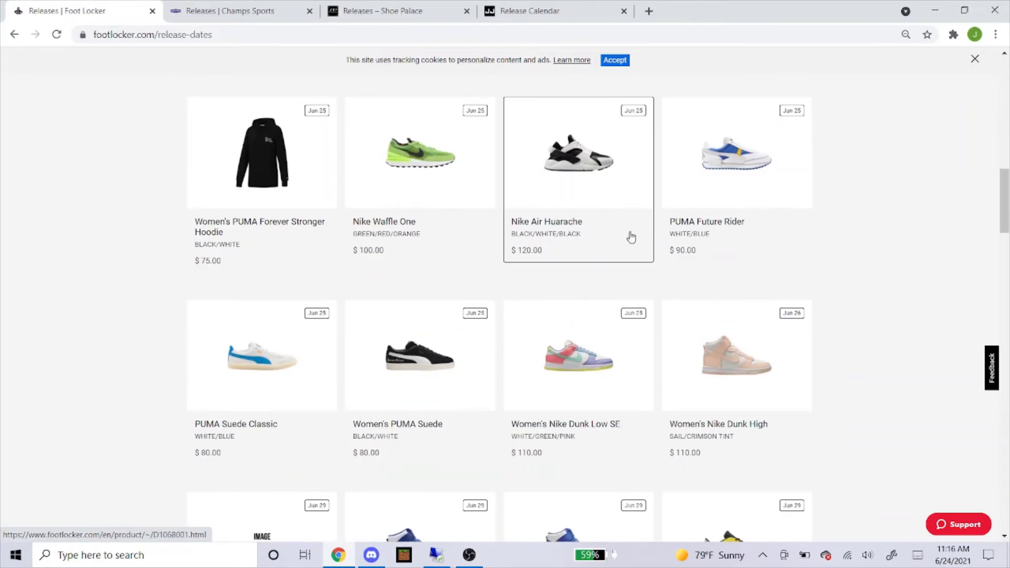
{"action": "scroll", "coordinate": [618, 246], "scroll_direction": "down", "scroll_amount": 3}
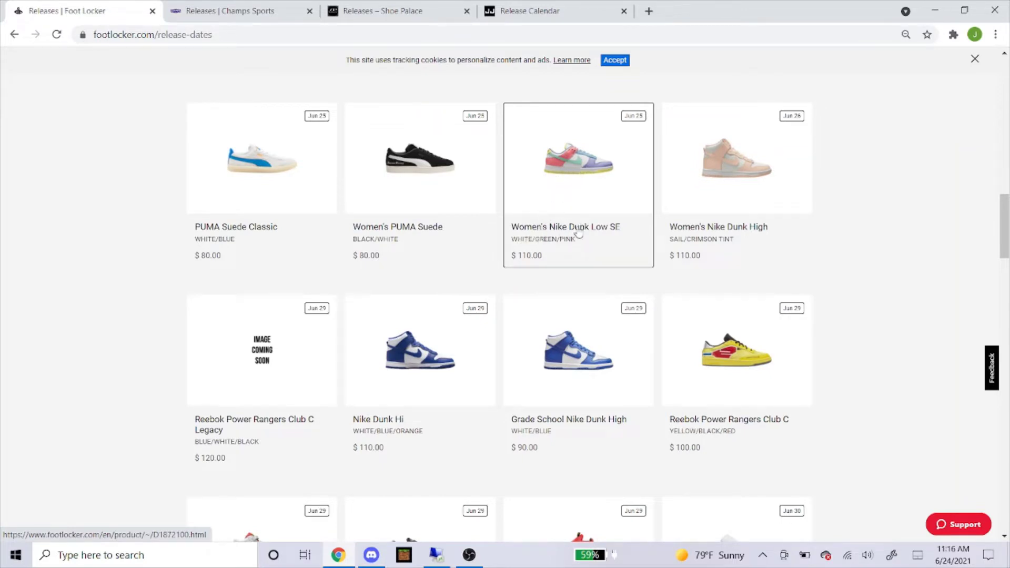
{"action": "scroll", "coordinate": [601, 226], "scroll_direction": "up", "scroll_amount": 7}
{"action": "scroll", "coordinate": [601, 226], "scroll_direction": "up", "scroll_amount": 8}
{"action": "scroll", "coordinate": [683, 247], "scroll_direction": "down", "scroll_amount": 6}
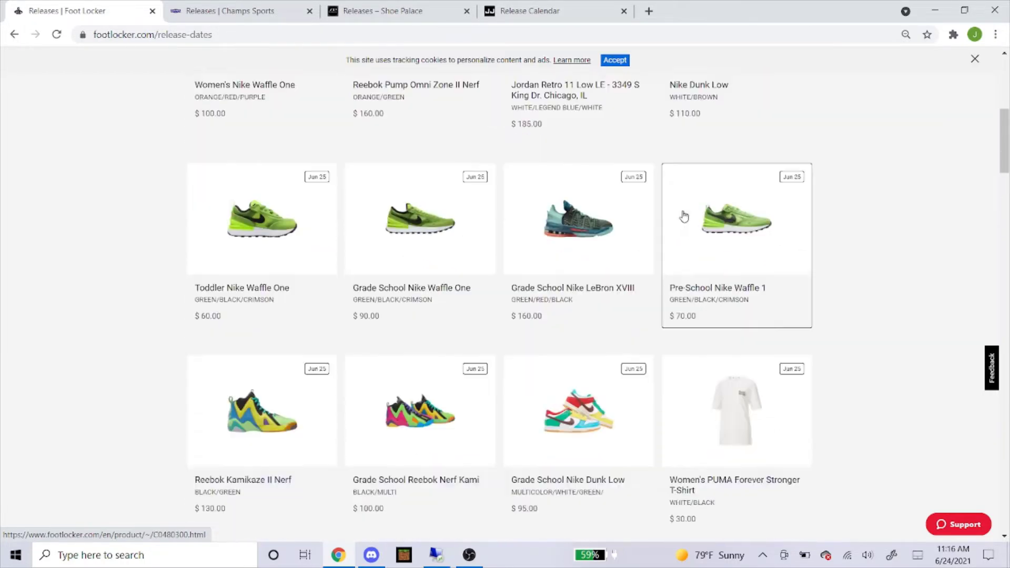
{"action": "scroll", "coordinate": [682, 217], "scroll_direction": "down", "scroll_amount": 10}
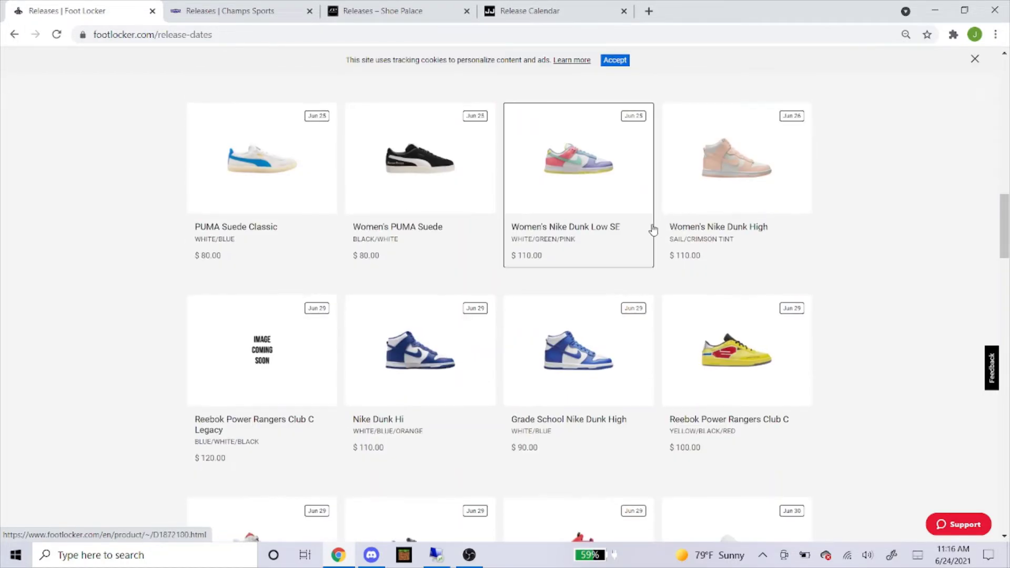
{"action": "left_click", "coordinate": [572, 171]}
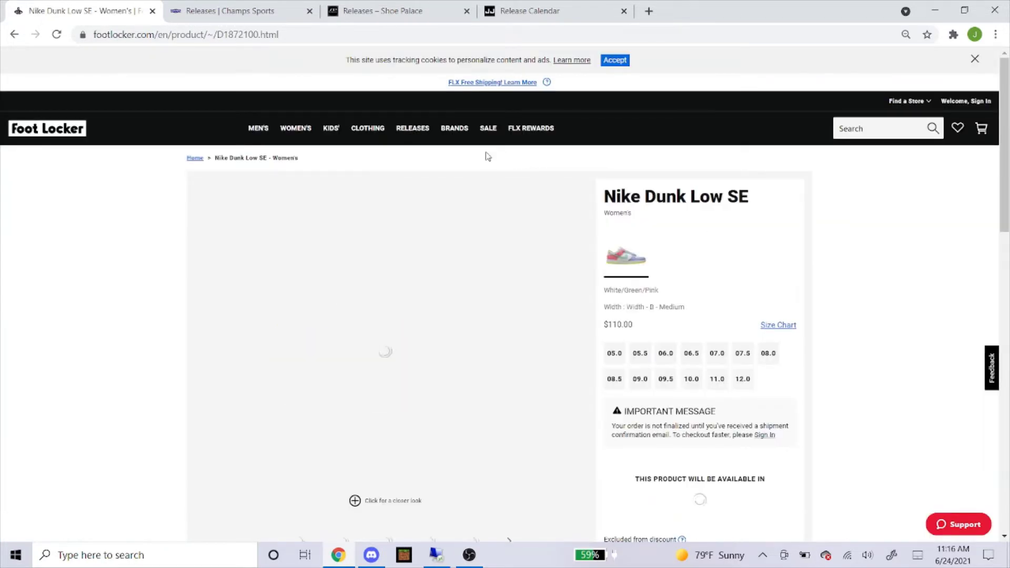
Copy the product number D1872100 from the product page
{"action": "scroll", "coordinate": [600, 298], "scroll_direction": "down", "scroll_amount": 3}
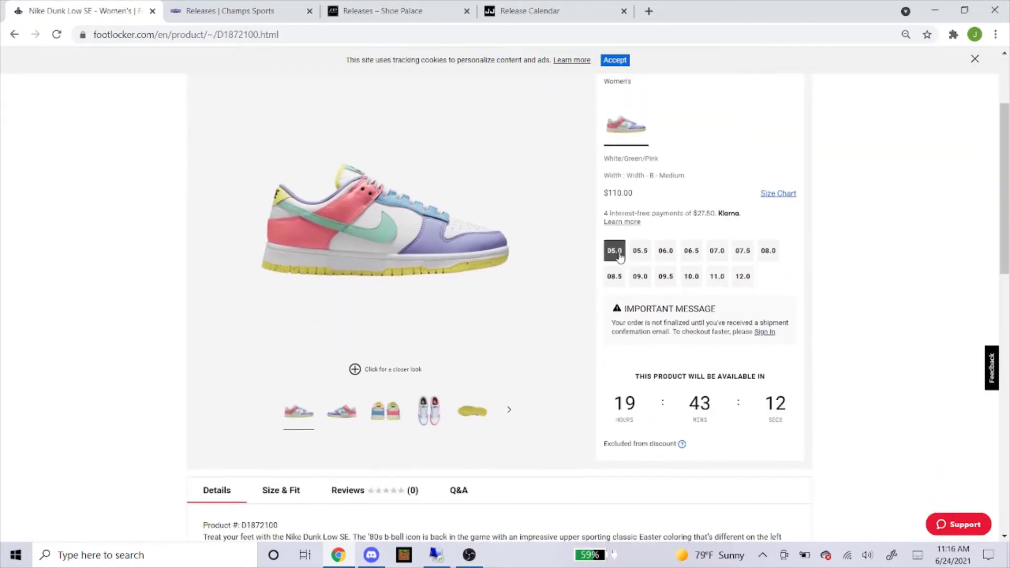
{"action": "scroll", "coordinate": [740, 296], "scroll_direction": "down", "scroll_amount": 5}
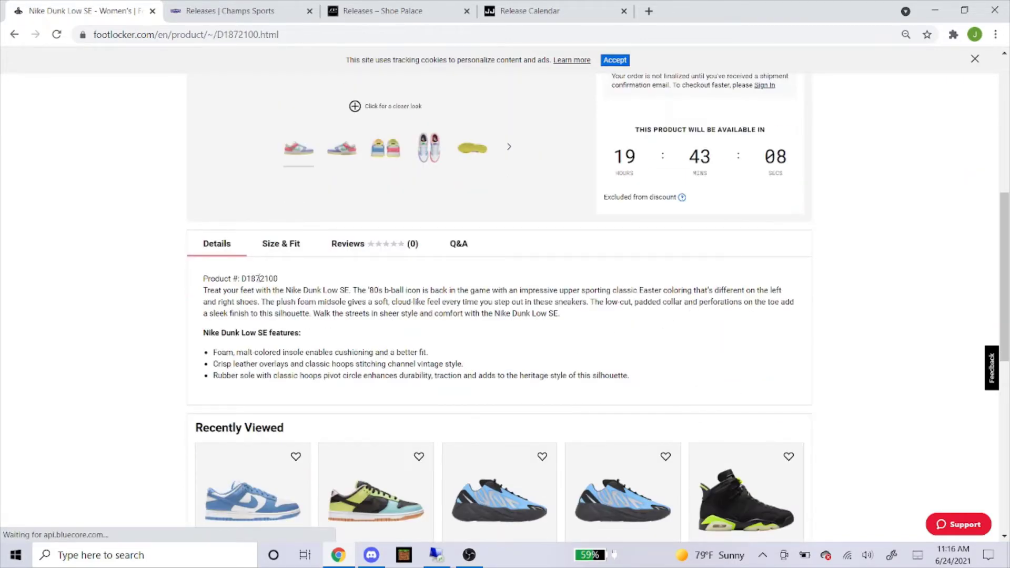
{"action": "double_click", "coordinate": [262, 278]}
{"action": "scroll", "coordinate": [305, 288], "scroll_direction": "up", "scroll_amount": 3}
{"action": "scroll", "coordinate": [394, 147], "scroll_direction": "up", "scroll_amount": 2}
{"action": "right_click", "coordinate": [274, 477]}
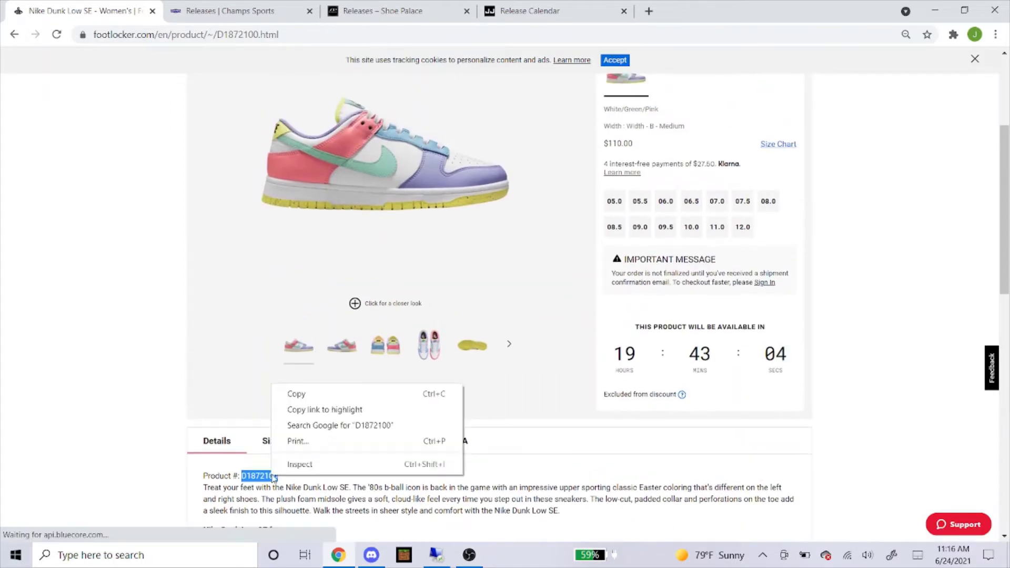
{"action": "left_click", "coordinate": [316, 392]}
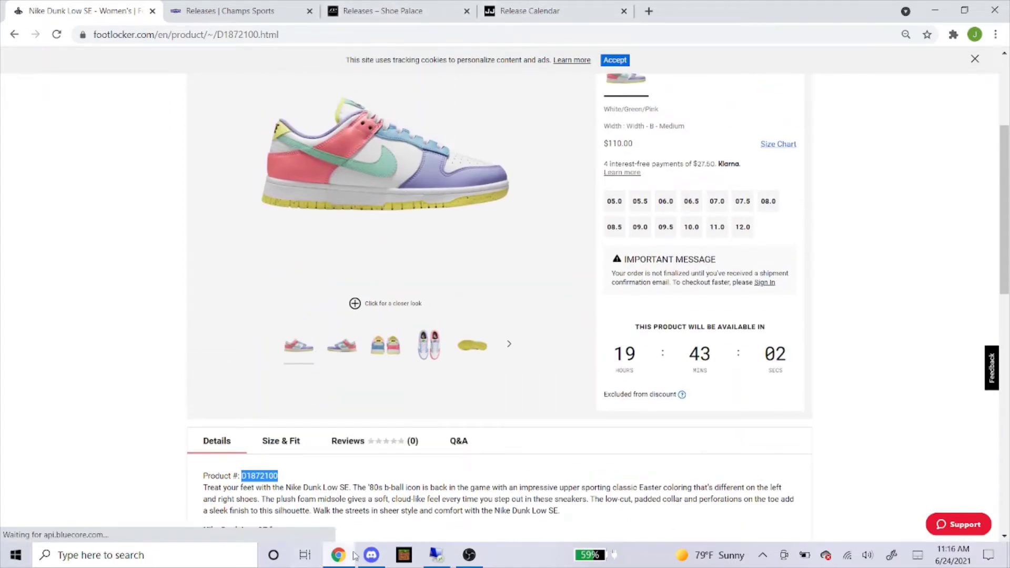
Paste D1872100 into the bot's SKU field
{"action": "left_click", "coordinate": [434, 554]}
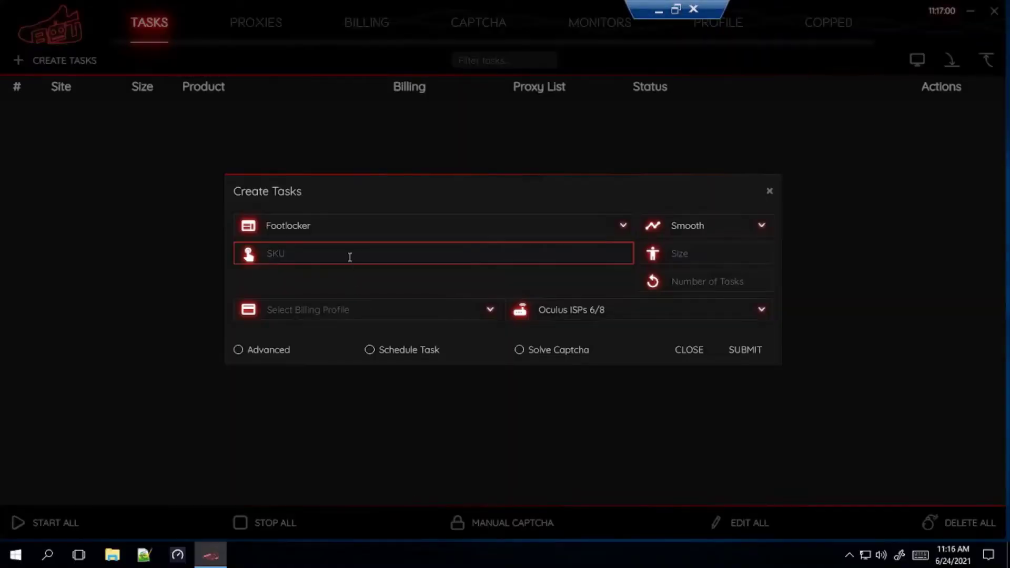
{"action": "right_click", "coordinate": [349, 255]}
{"action": "left_click", "coordinate": [371, 282]}
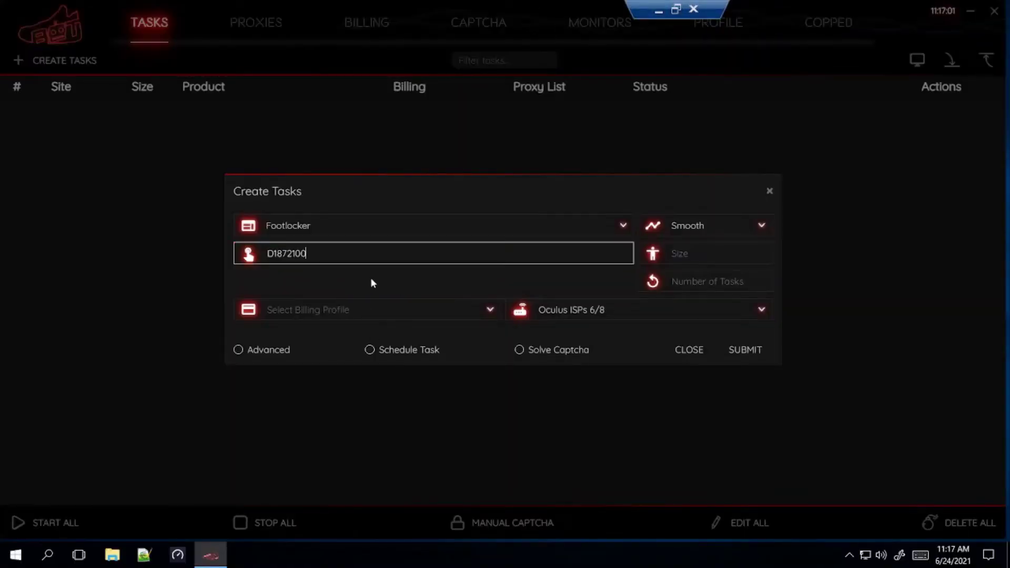
Set the size list to 6 through 12 in half sizes
{"action": "left_click", "coordinate": [719, 253]}
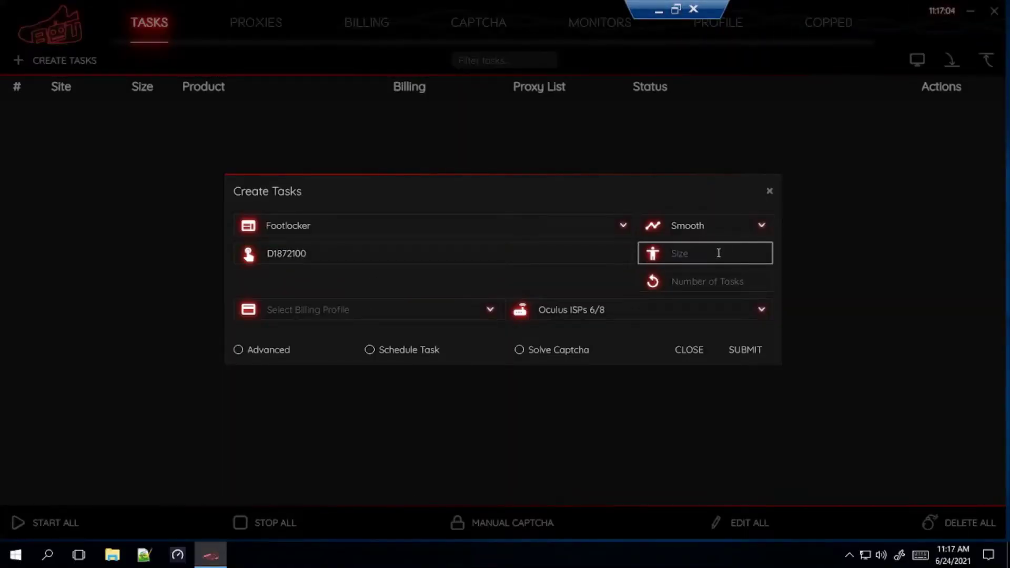
{"action": "key", "text": "Caps_Lock"}
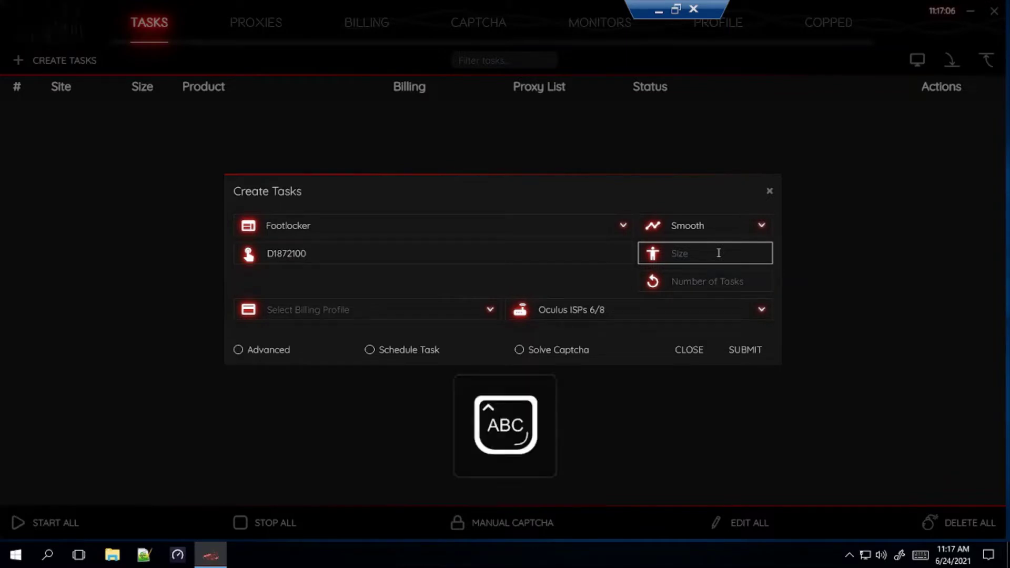
{"action": "type", "text": "RA"}
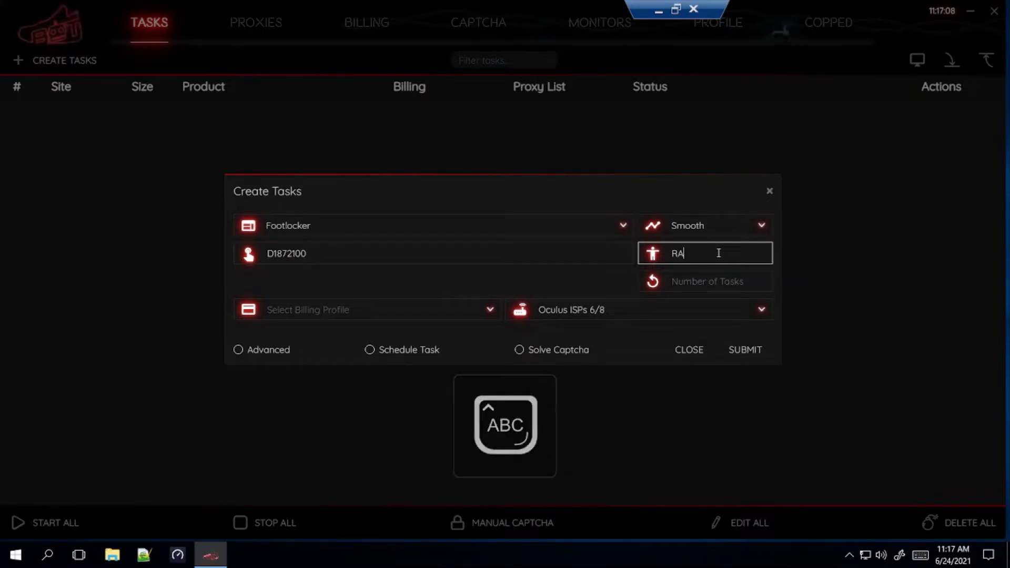
{"action": "key", "text": "BackSpace"}
{"action": "key", "text": "BackSpace"}
{"action": "key", "text": "Caps_Lock"}
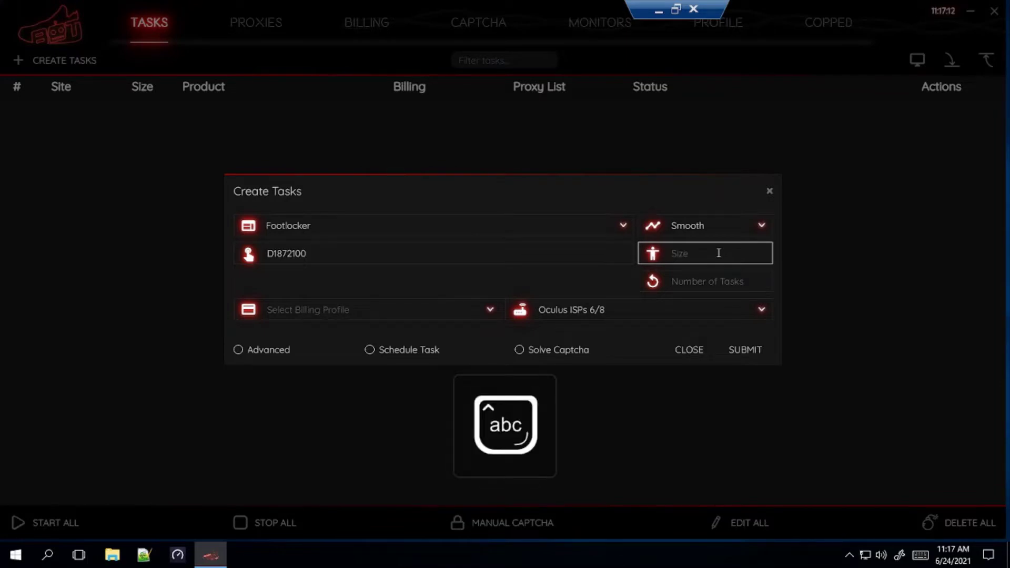
{"action": "type", "text": "10,10,5,11,11.5,12"}
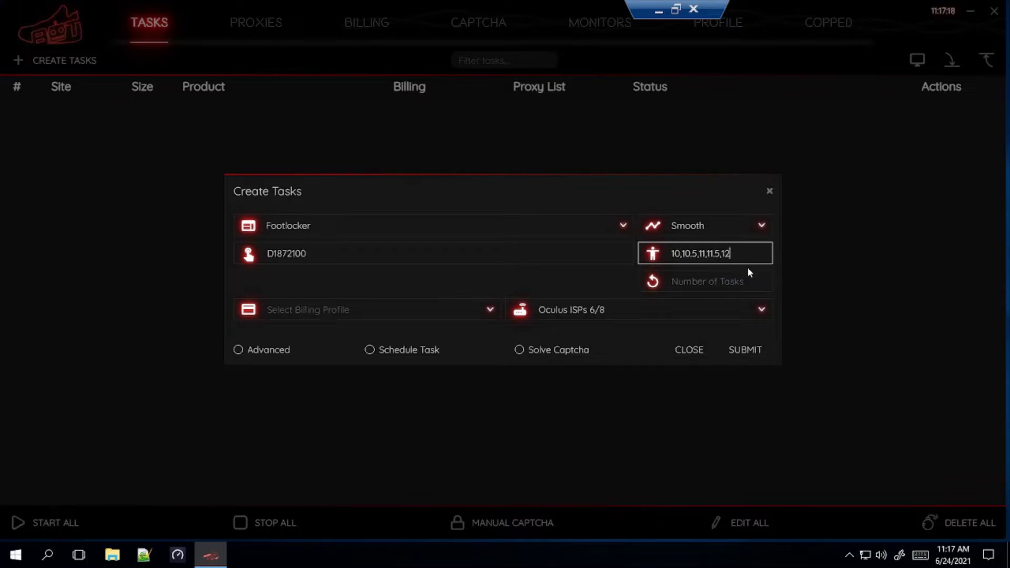
{"action": "left_click", "coordinate": [658, 12]}
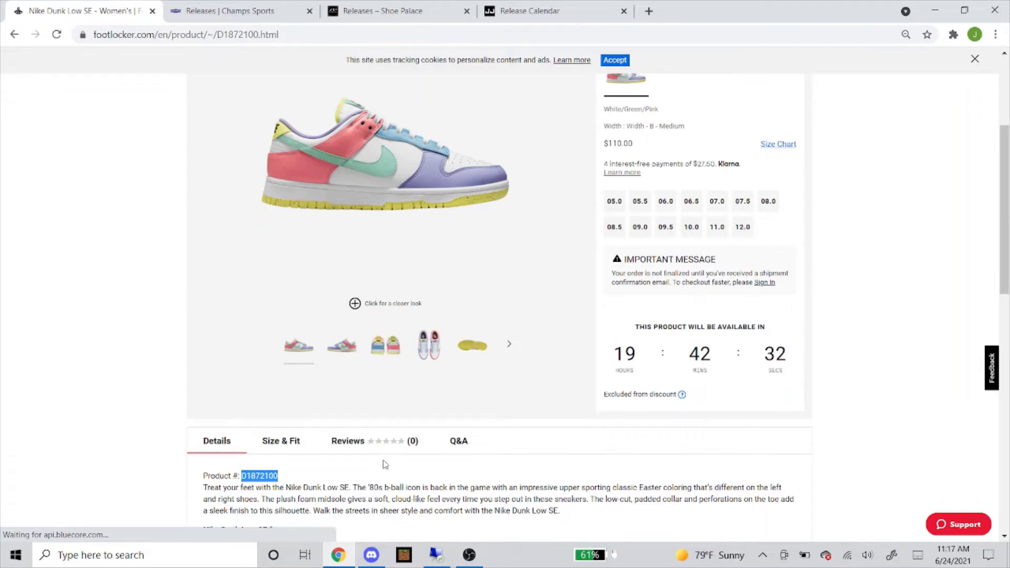
{"action": "left_click", "coordinate": [427, 548]}
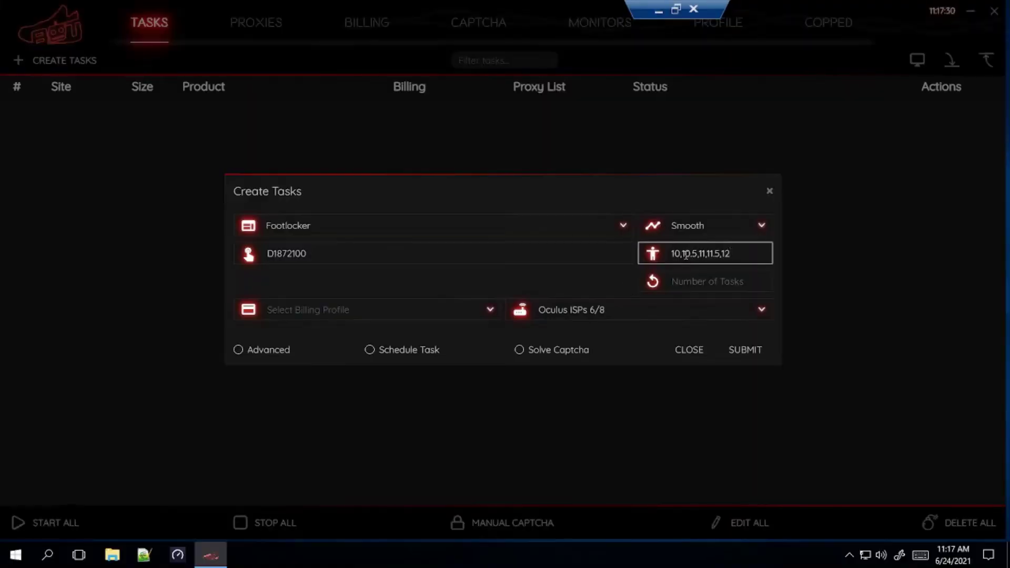
{"action": "left_click_drag", "start_coordinate": [731, 253], "coordinate": [594, 282]}
{"action": "type", "text": "6,6.5,7"}
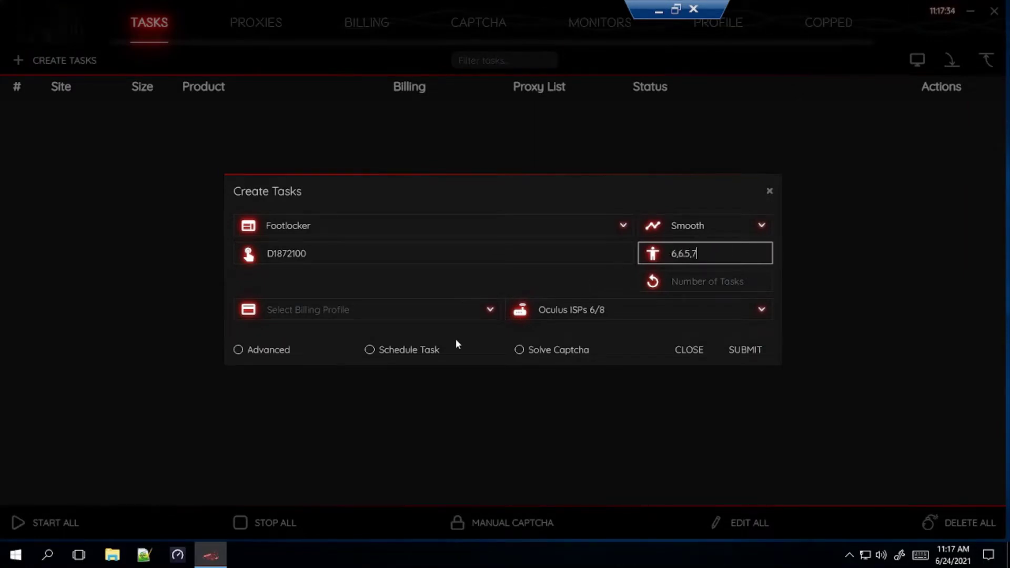
{"action": "type", "text": ",7.5,8"}
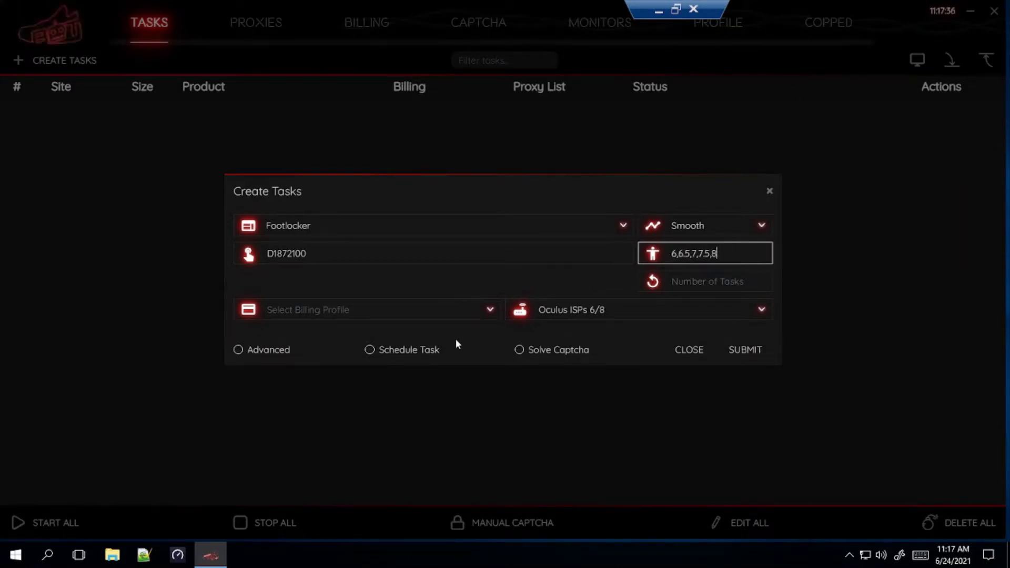
{"action": "type", "text": ",8.5,9,9.5,10,10.5,11,11.5,12"}
{"action": "left_click", "coordinate": [457, 278]}
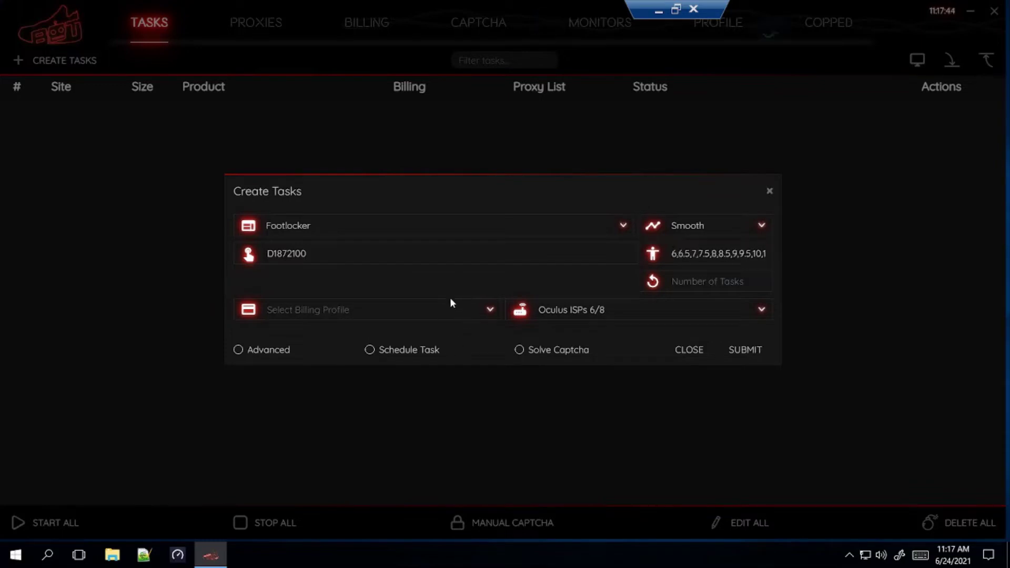
Choose the billing profile and the leaf resis proxy list, and turn on Advanced settings
{"action": "left_click", "coordinate": [327, 310]}
{"action": "left_click", "coordinate": [327, 352]}
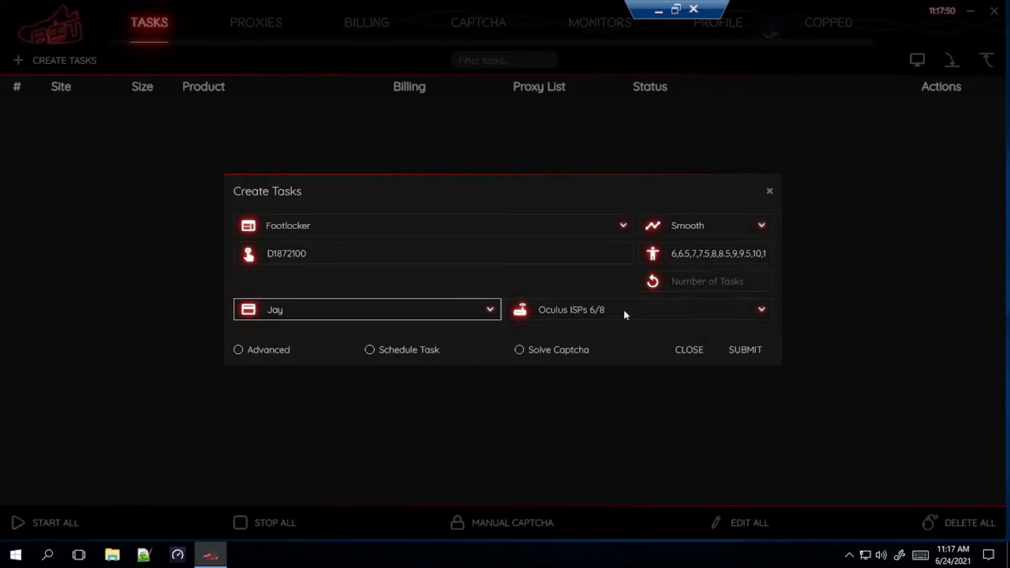
{"action": "left_click", "coordinate": [624, 310]}
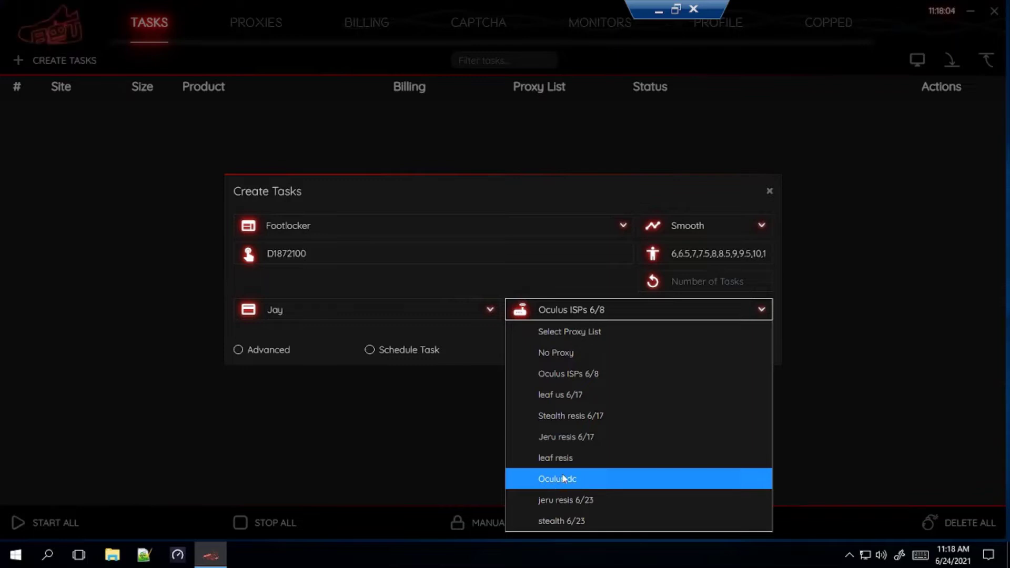
{"action": "left_click", "coordinate": [558, 457]}
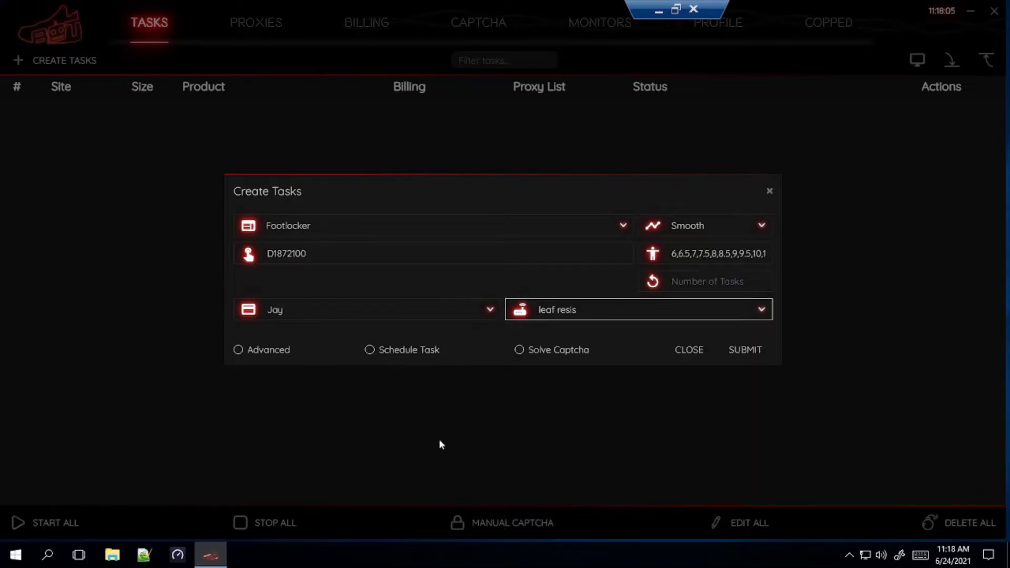
{"action": "left_click", "coordinate": [270, 351]}
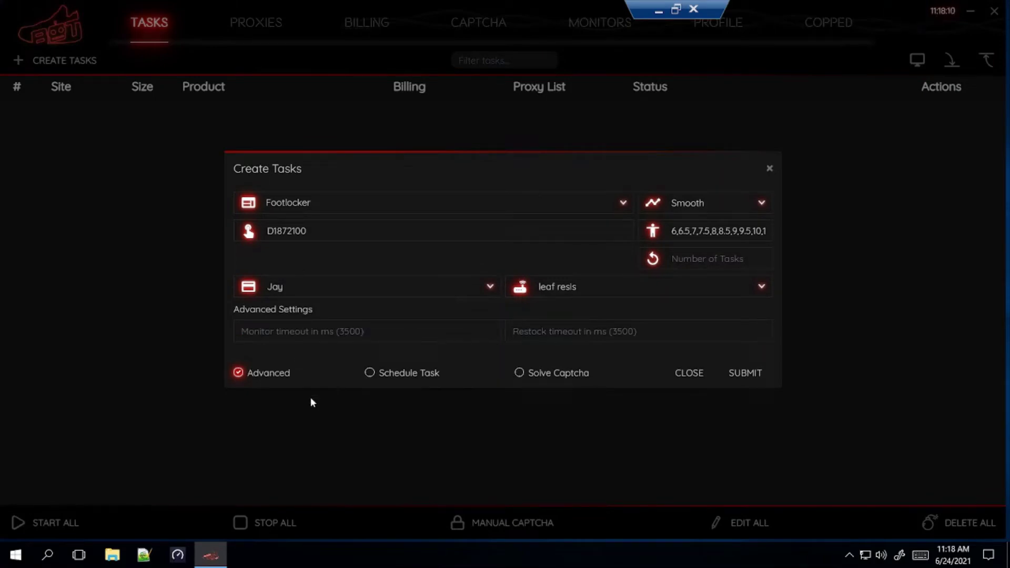
Turn off Advanced, schedule the task for 06:50:00 AM, and submit it
{"action": "left_click", "coordinate": [281, 374]}
{"action": "left_click", "coordinate": [387, 348]}
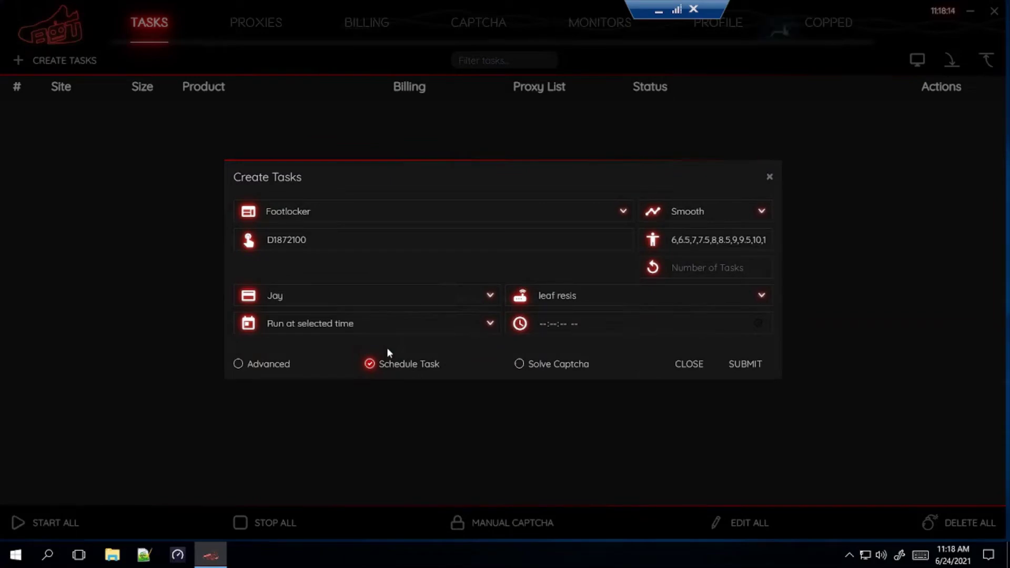
{"action": "left_click", "coordinate": [544, 324]}
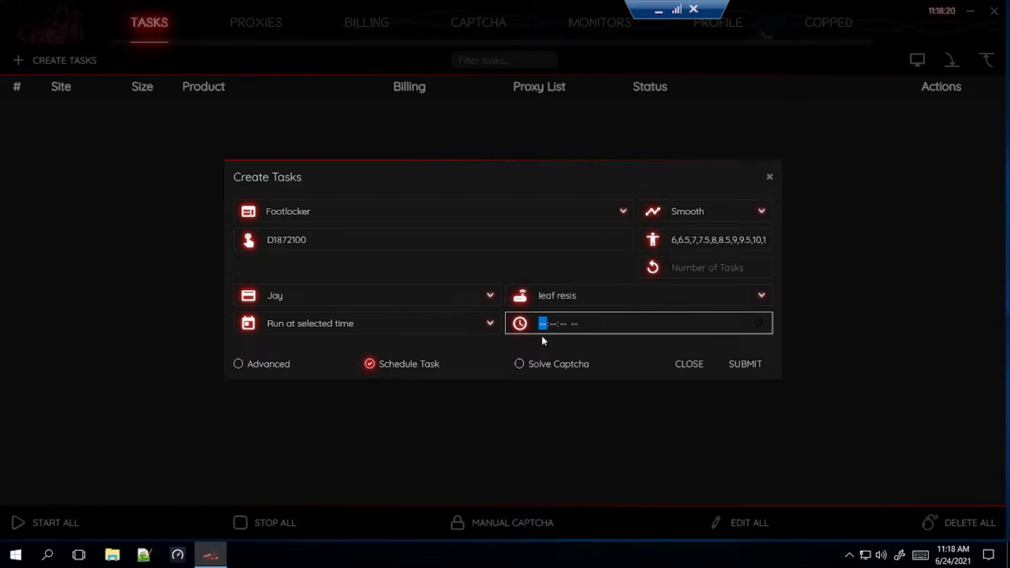
{"action": "type", "text": "065000a"}
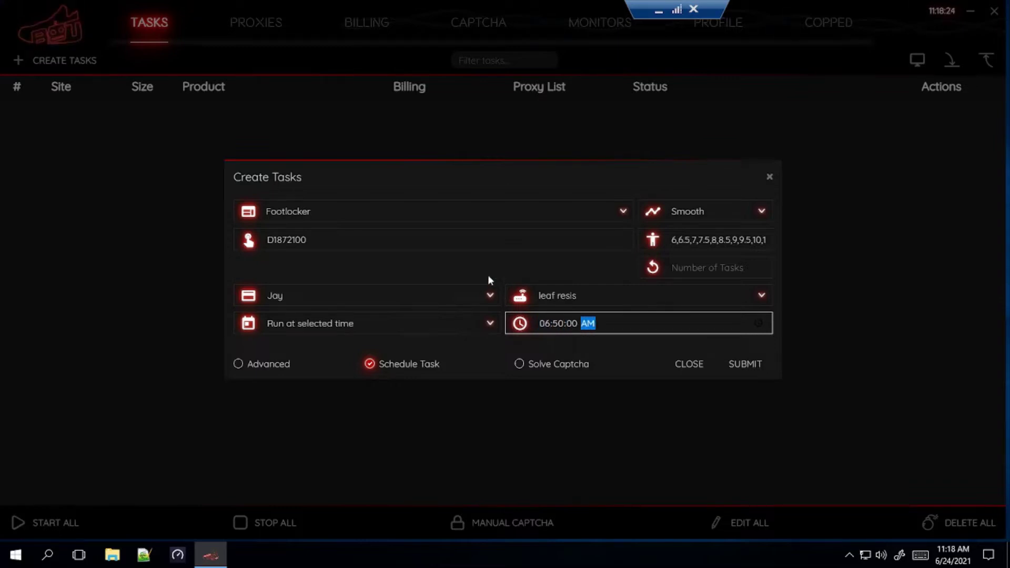
{"action": "left_click", "coordinate": [607, 348]}
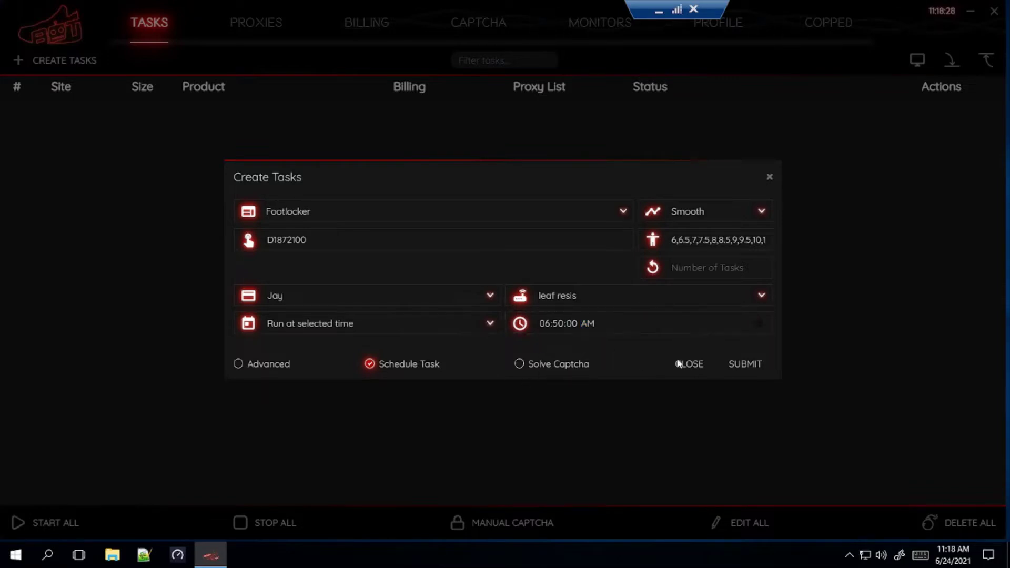
{"action": "left_click", "coordinate": [742, 365]}
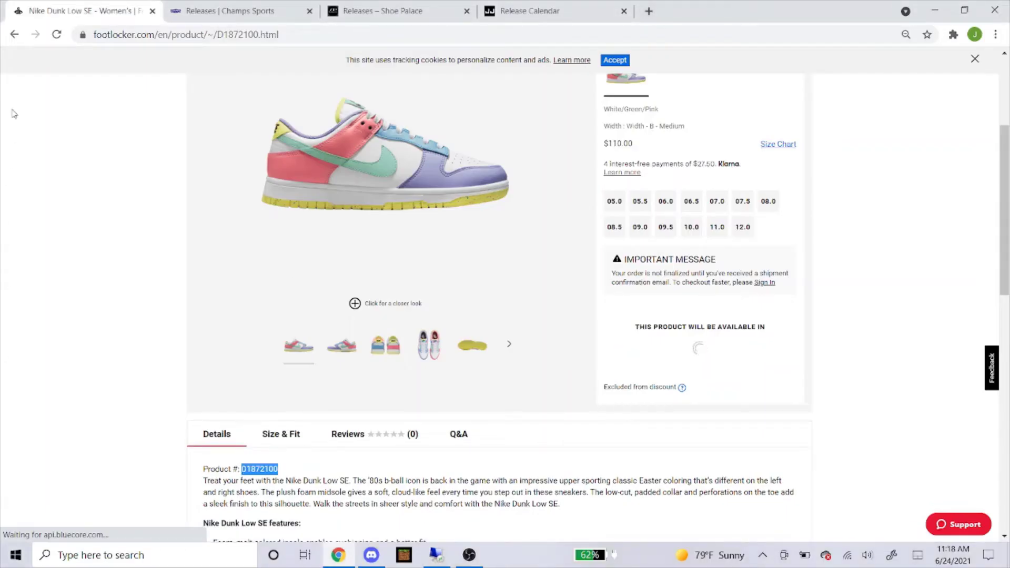
Return to Foot Locker's release dates and open the Nike Dunk Low product page
{"action": "left_click", "coordinate": [15, 34]}
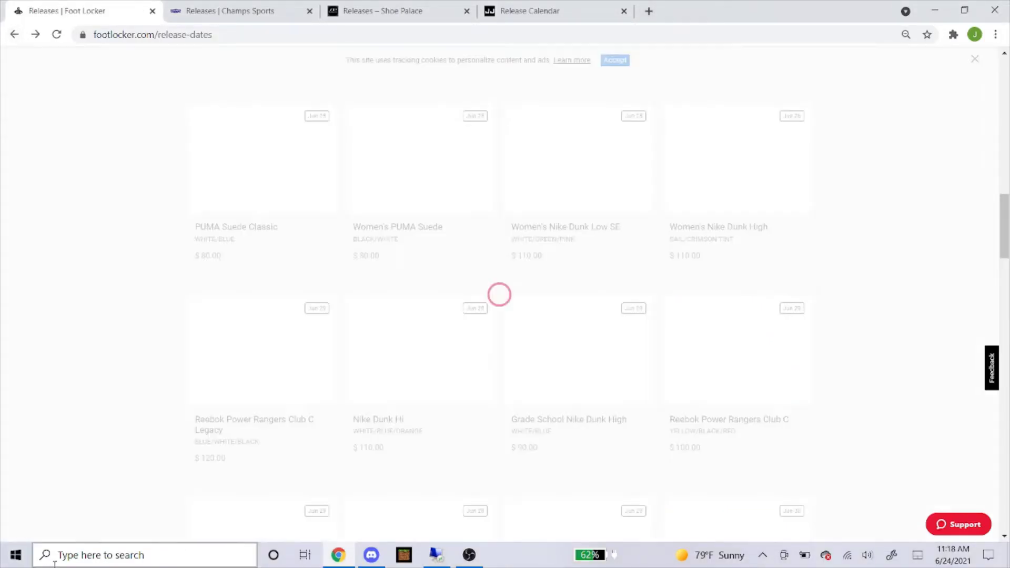
{"action": "scroll", "coordinate": [510, 415], "scroll_direction": "up", "scroll_amount": 5}
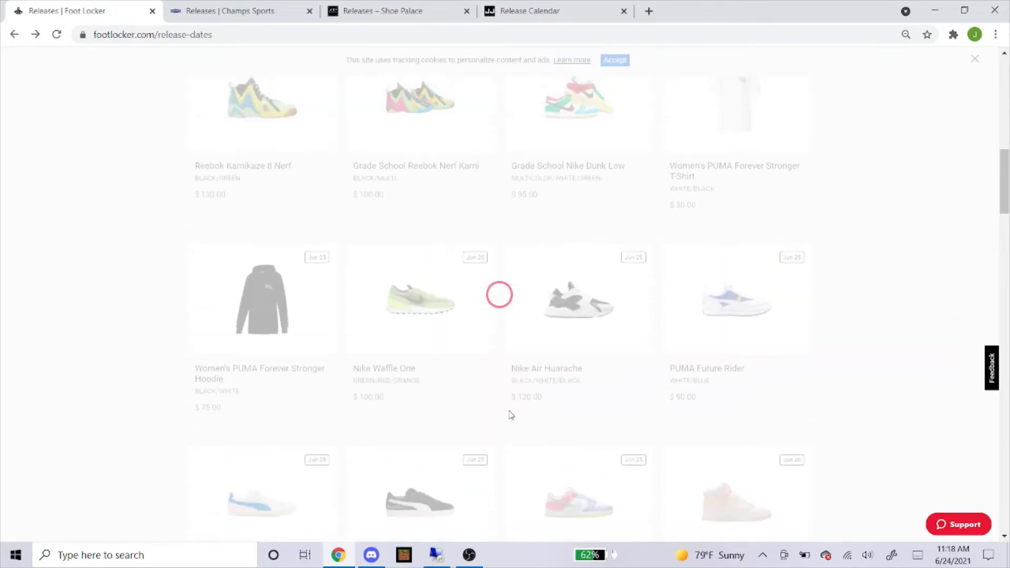
{"action": "scroll", "coordinate": [510, 415], "scroll_direction": "up", "scroll_amount": 7}
{"action": "scroll", "coordinate": [508, 413], "scroll_direction": "down", "scroll_amount": 1}
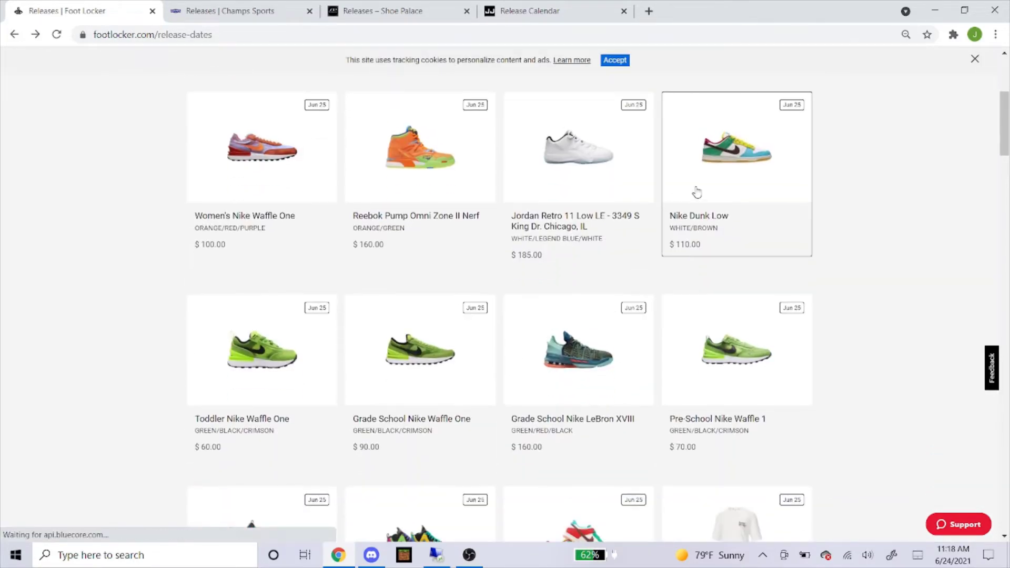
{"action": "scroll", "coordinate": [700, 190], "scroll_direction": "down", "scroll_amount": 3}
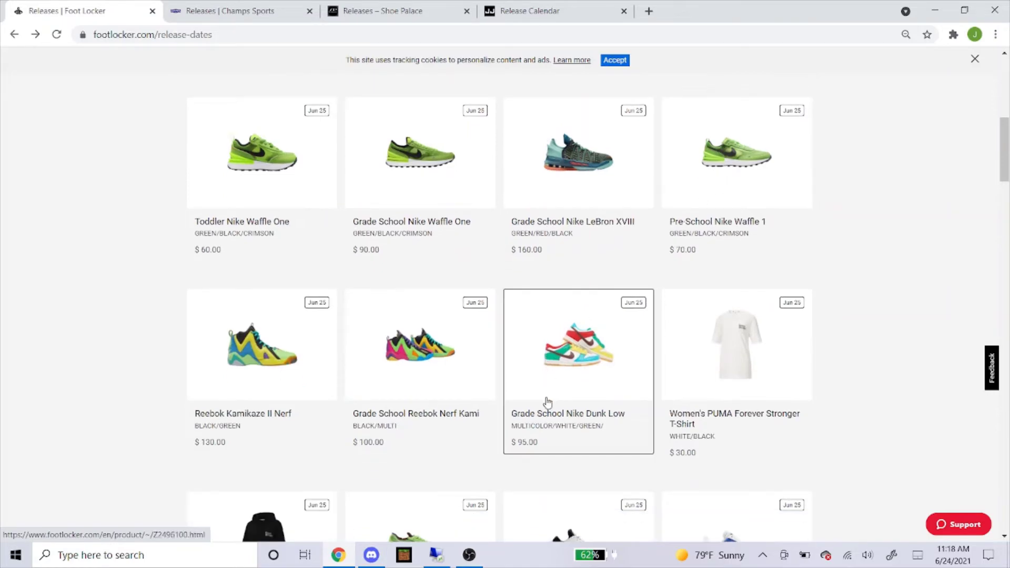
{"action": "scroll", "coordinate": [550, 413], "scroll_direction": "up", "scroll_amount": 4}
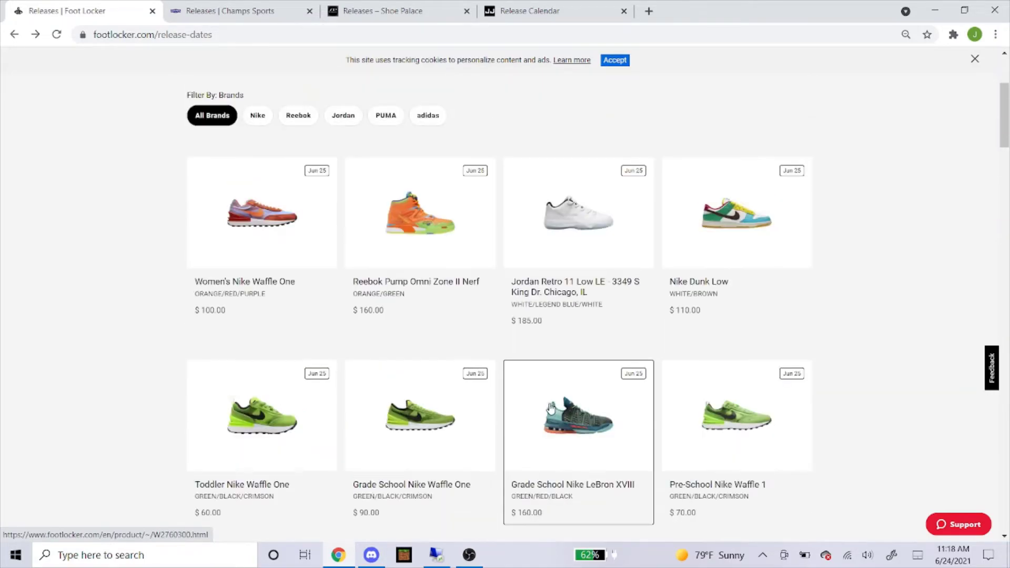
{"action": "left_click", "coordinate": [705, 233]}
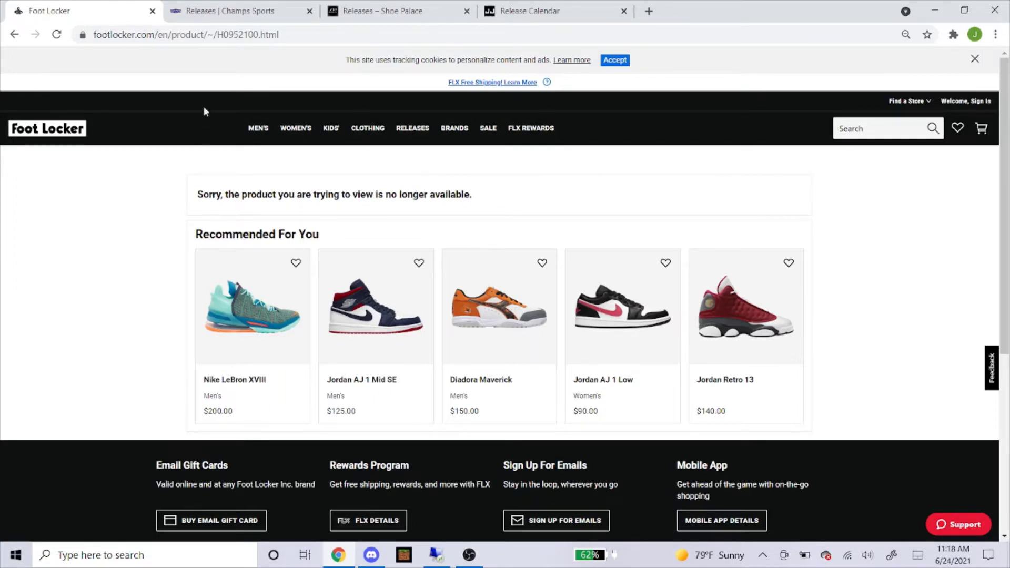
Copy the product code H0952100 from the page address
{"action": "left_click", "coordinate": [243, 34]}
{"action": "left_click", "coordinate": [259, 36]}
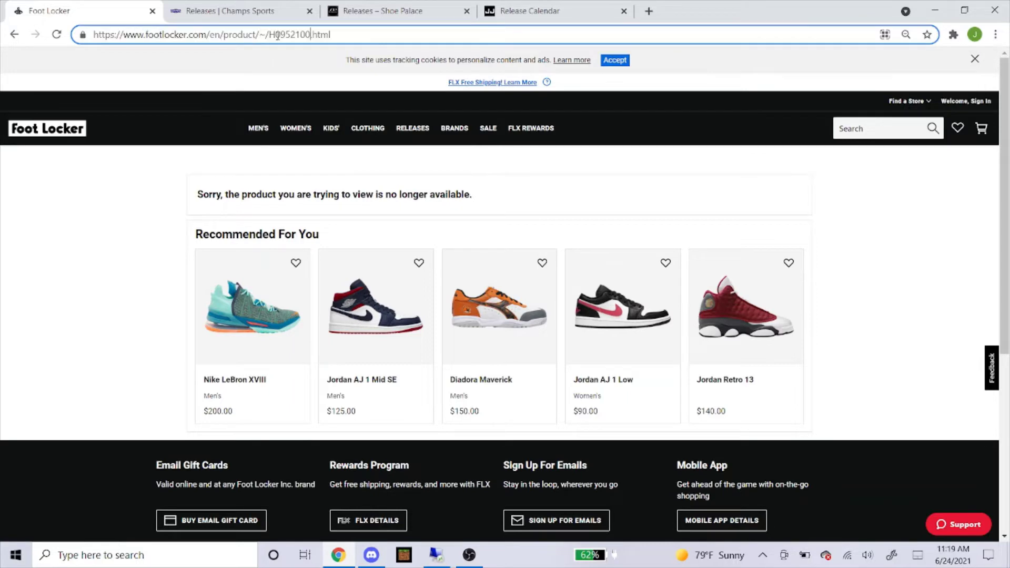
{"action": "left_click_drag", "start_coordinate": [270, 35], "coordinate": [311, 36]}
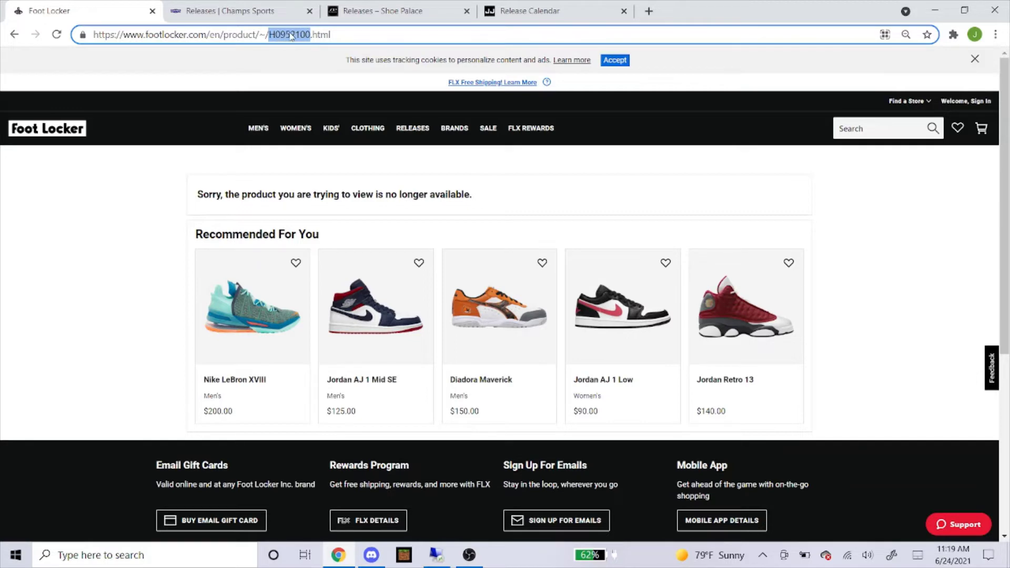
{"action": "right_click", "coordinate": [291, 36]}
{"action": "left_click", "coordinate": [323, 103]}
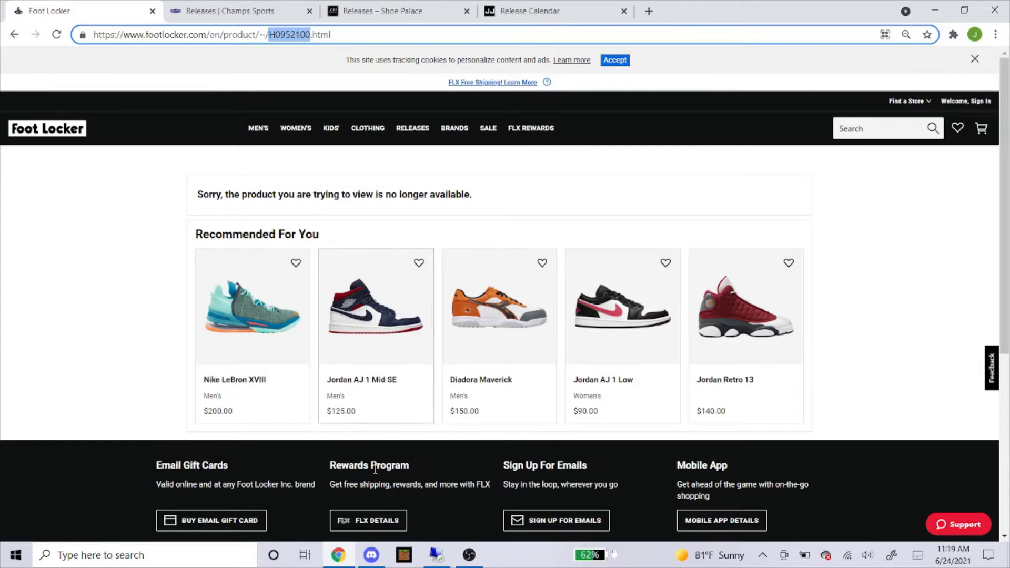
Replace the task's product code D1872100 with H0952100
{"action": "left_click", "coordinate": [436, 555]}
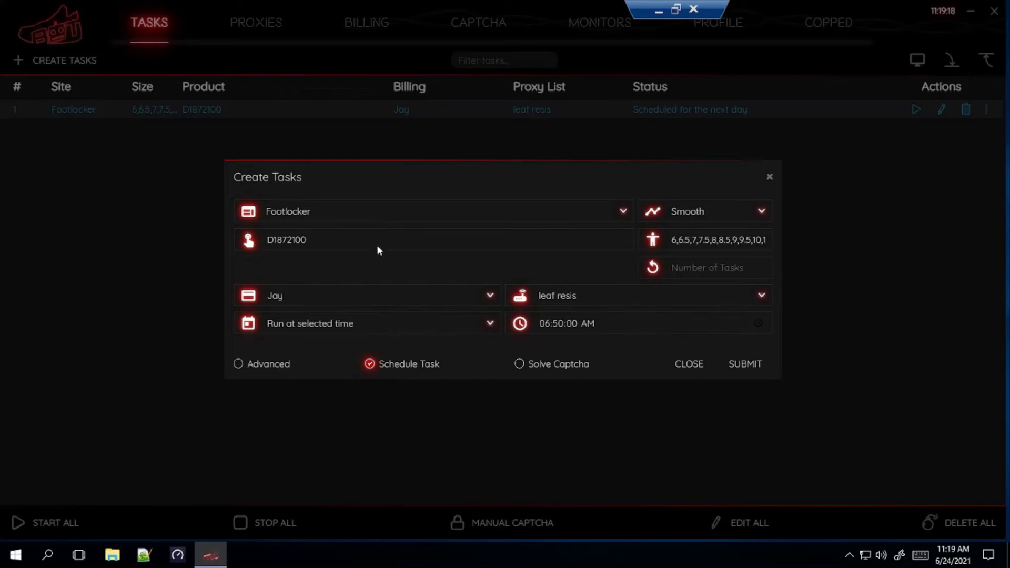
{"action": "double_click", "coordinate": [379, 244]}
{"action": "right_click", "coordinate": [379, 244]}
{"action": "left_click", "coordinate": [394, 267]}
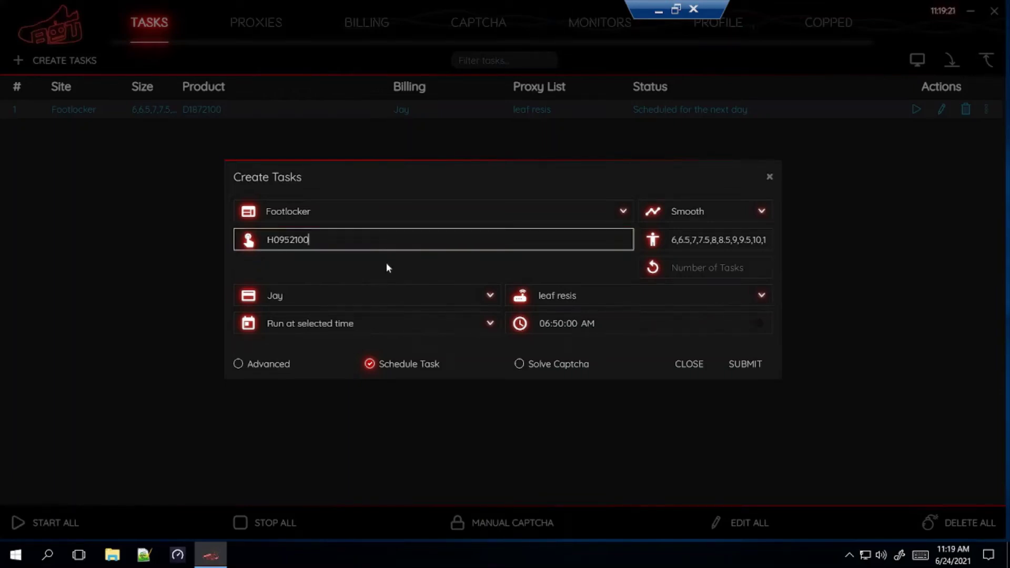
{"action": "left_click", "coordinate": [658, 10]}
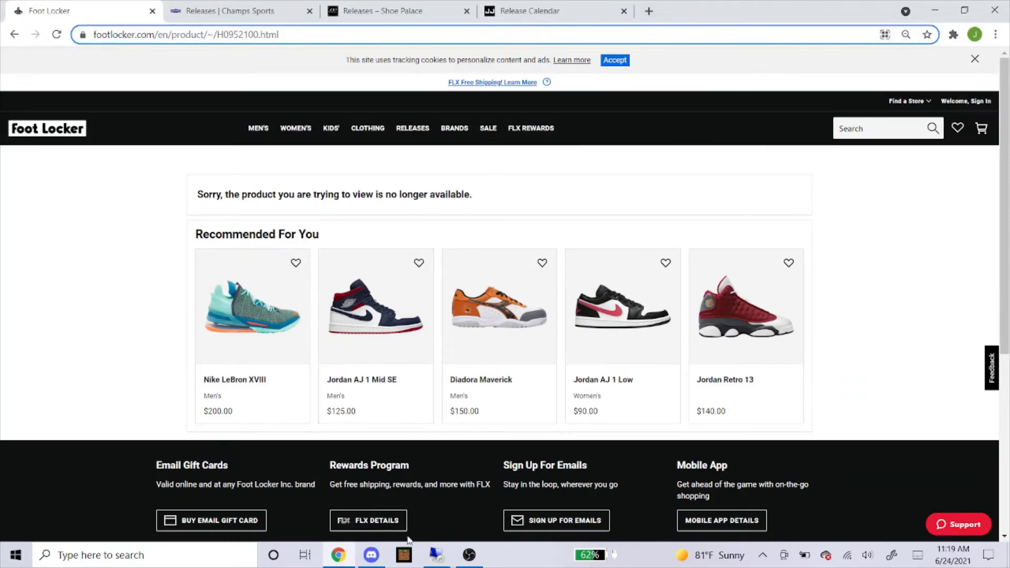
{"action": "left_click", "coordinate": [436, 555]}
Replace the size list with sizes from 7.5 up to 14
{"action": "triple_click", "coordinate": [706, 241]}
{"action": "key", "text": "BackSpace"}
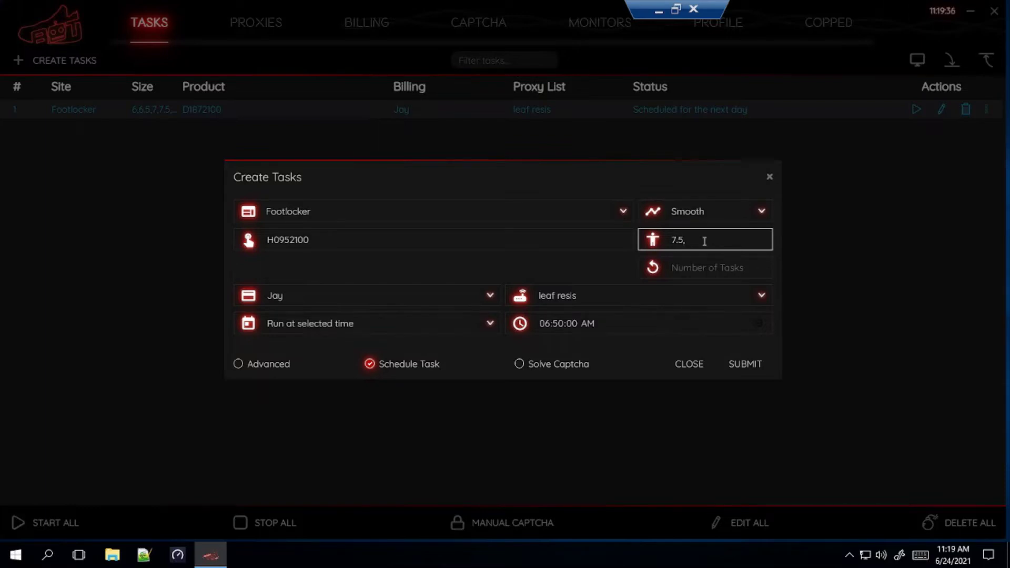
{"action": "type", "text": ","}
{"action": "type", "text": "8,8"}
{"action": "type", "text": ".5,9,9.5,10,10.5,11,11.5,12"}
{"action": "type", "text": ",12.5,13,14"}
Keep the billing profile and leaf resis proxy list, and submit the H0952100 task
{"action": "left_click", "coordinate": [474, 292]}
{"action": "left_click", "coordinate": [469, 285]}
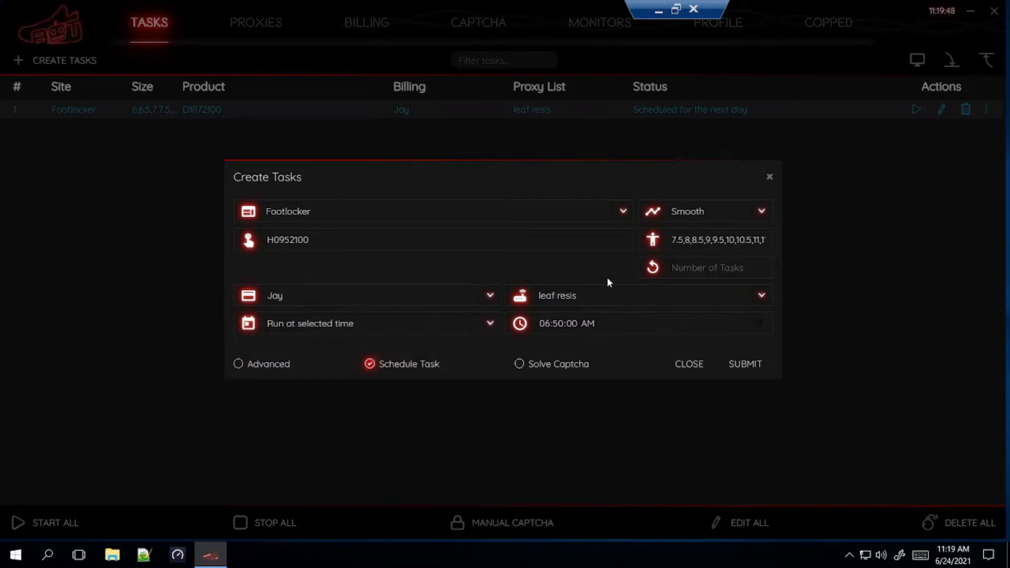
{"action": "left_click", "coordinate": [564, 305]}
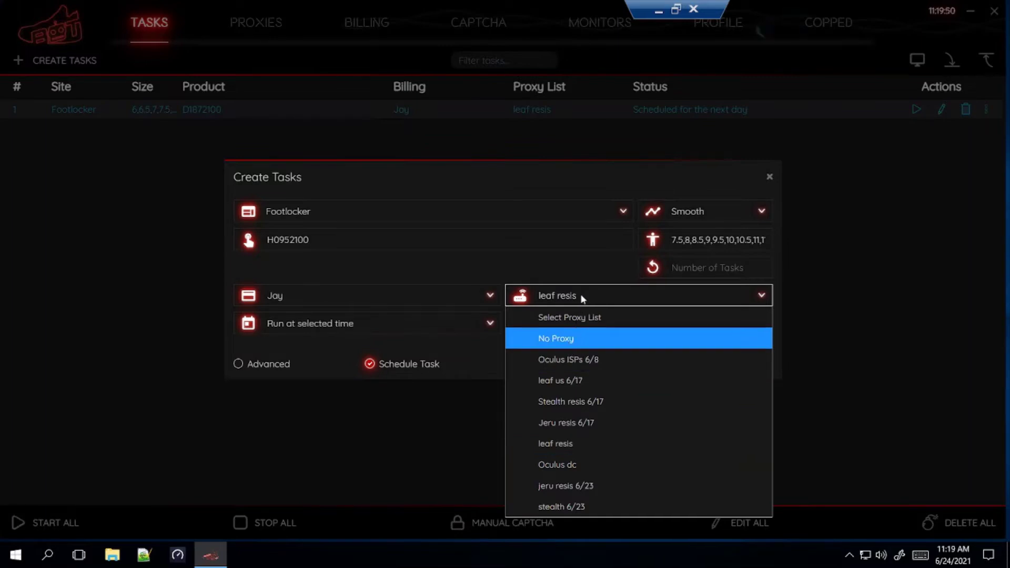
{"action": "left_click", "coordinate": [296, 404]}
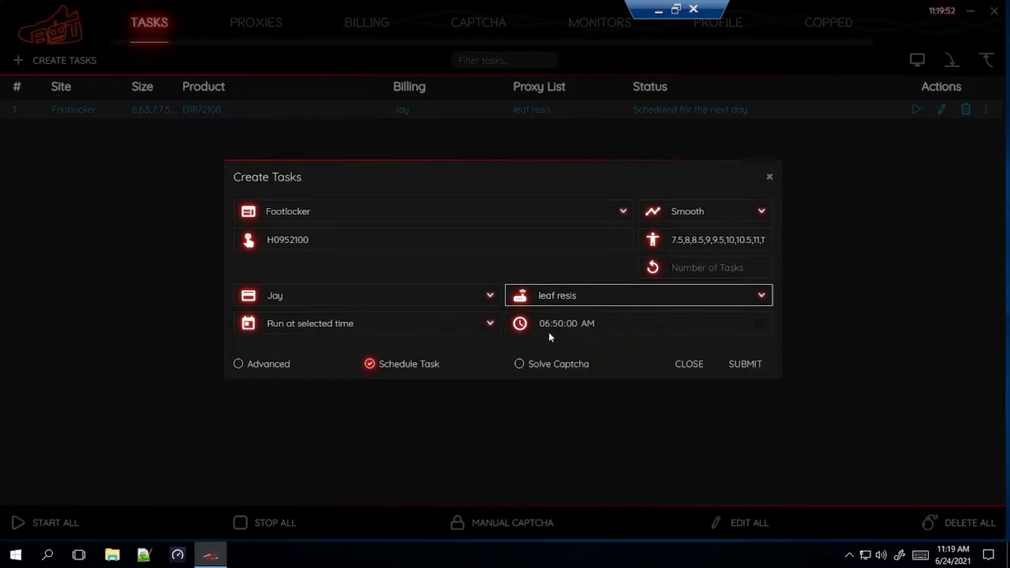
{"action": "left_click", "coordinate": [748, 364]}
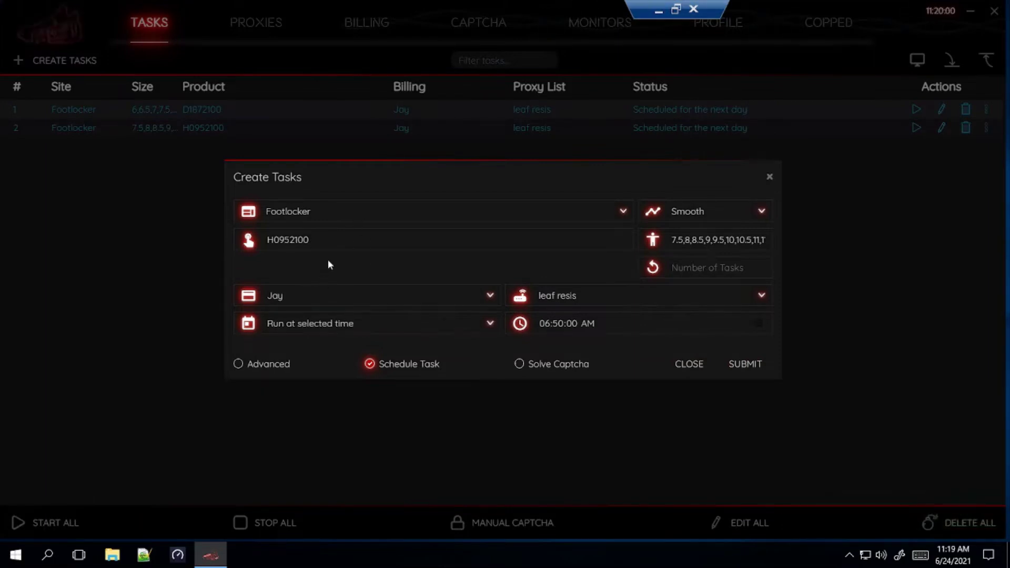
Return to Foot Locker's release dates and open the grade-school Nike Dunk Low page
{"action": "left_click", "coordinate": [658, 11]}
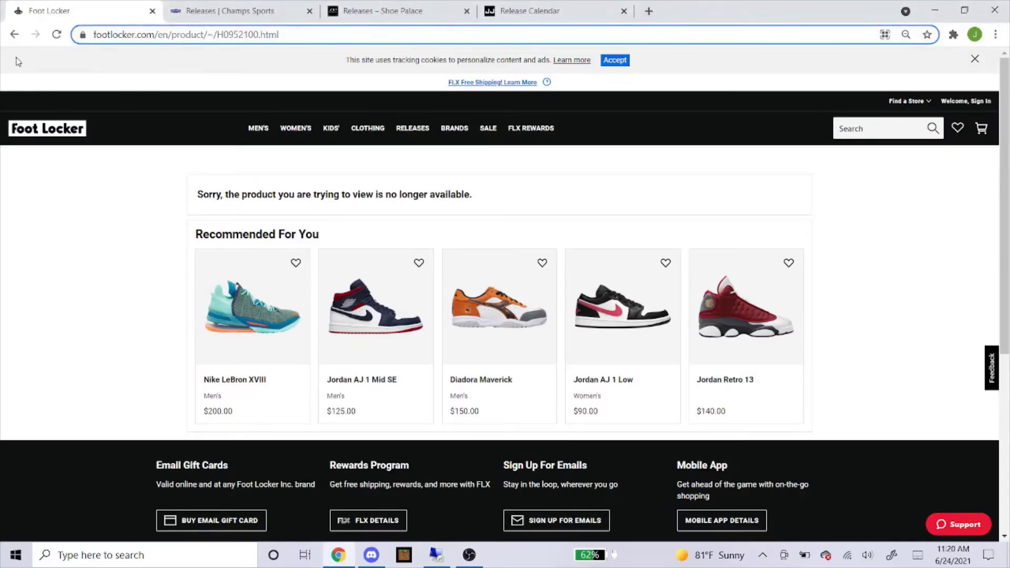
{"action": "left_click", "coordinate": [14, 34]}
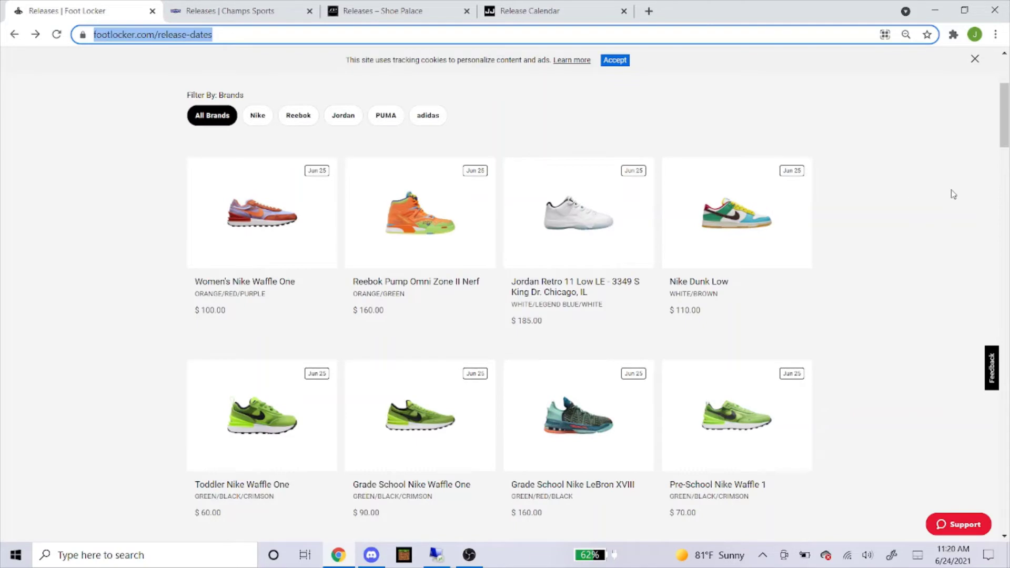
{"action": "left_click", "coordinate": [953, 193]}
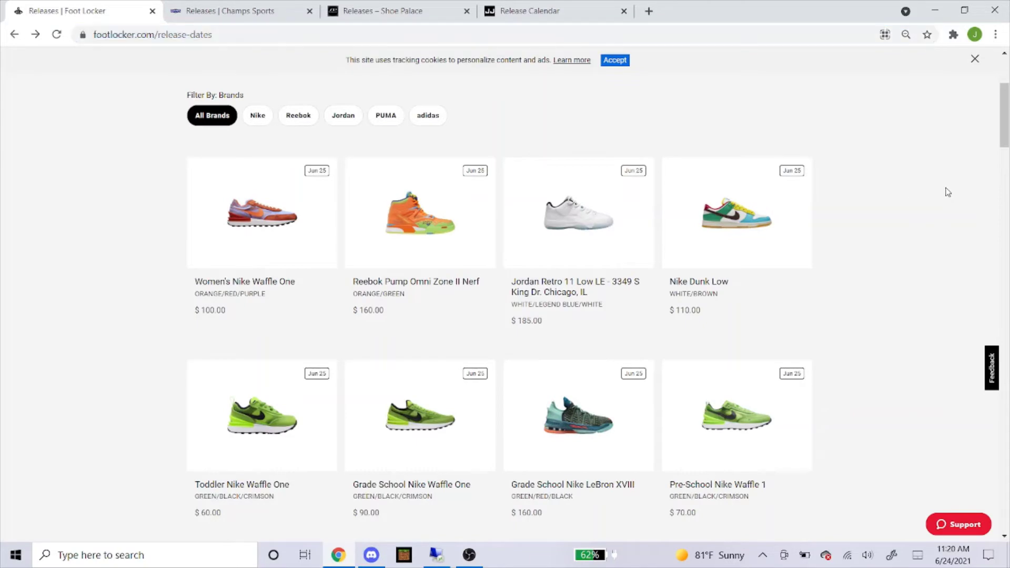
{"action": "scroll", "coordinate": [894, 210], "scroll_direction": "down", "scroll_amount": 4}
{"action": "left_click", "coordinate": [592, 271]}
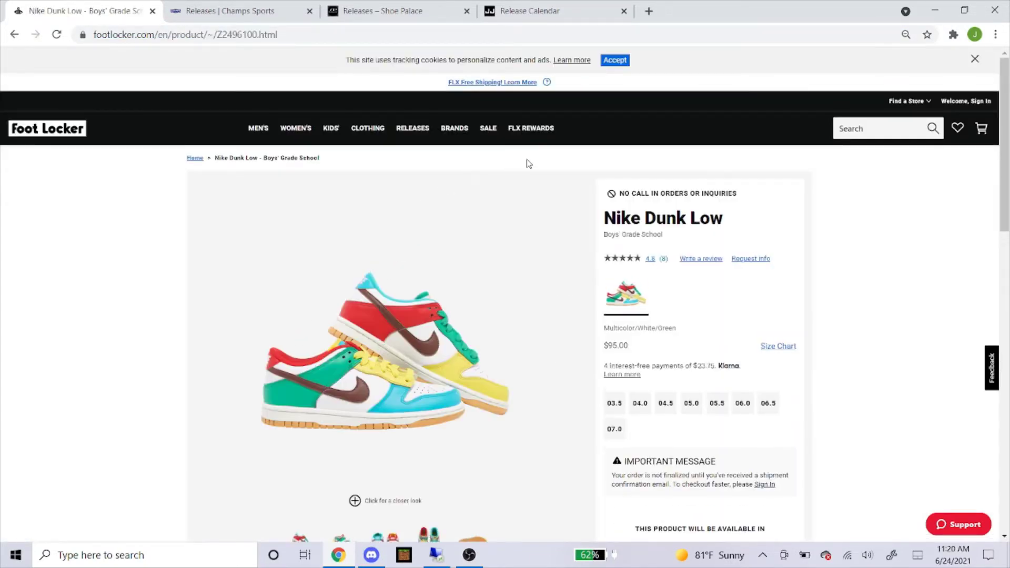
{"action": "scroll", "coordinate": [747, 239], "scroll_direction": "down", "scroll_amount": 4}
{"action": "scroll", "coordinate": [631, 274], "scroll_direction": "down", "scroll_amount": 4}
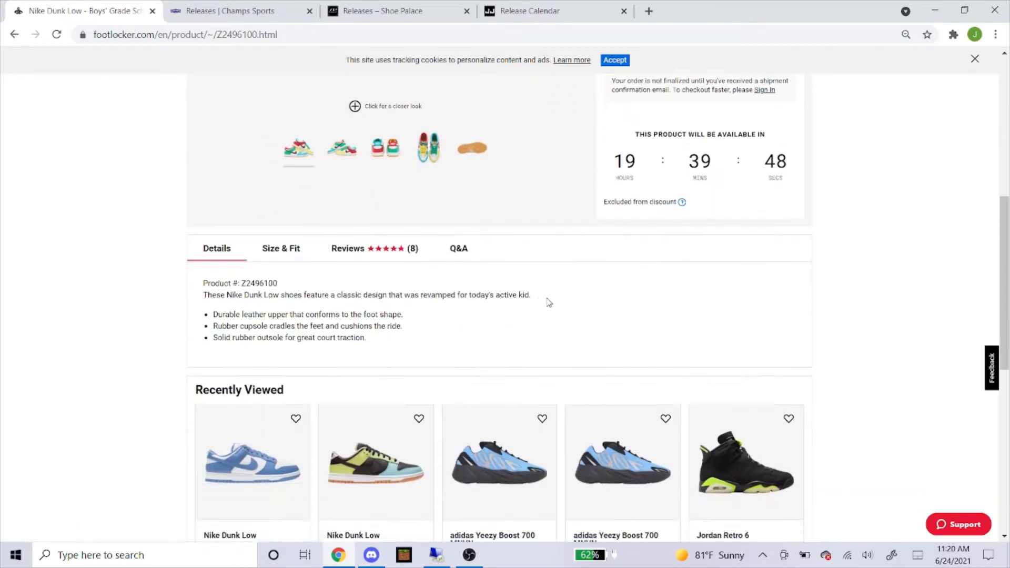
{"action": "scroll", "coordinate": [356, 367], "scroll_direction": "up", "scroll_amount": 3}
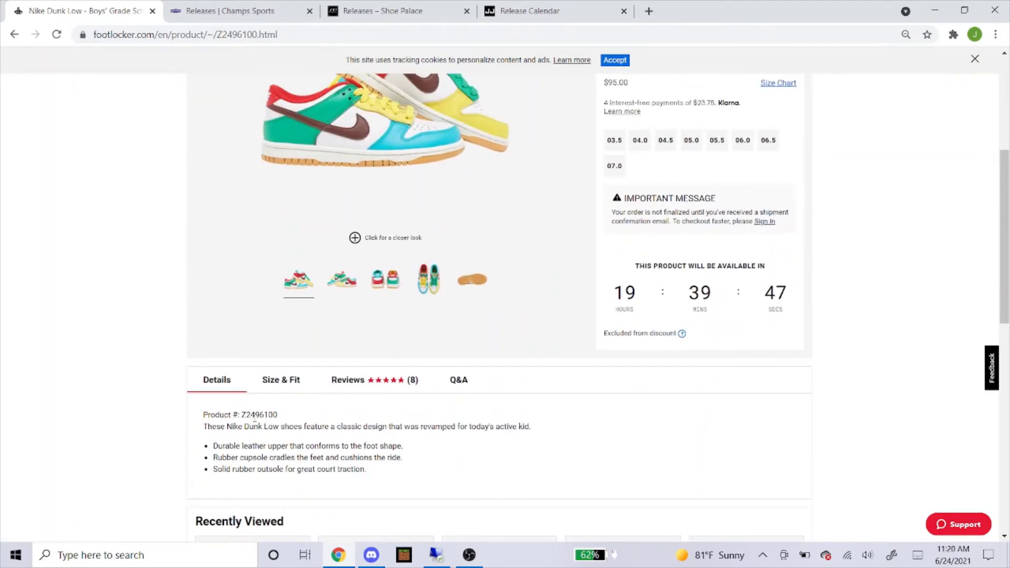
Copy product number Z2496100 and select the old H0952100 code in the bot
{"action": "double_click", "coordinate": [259, 415]}
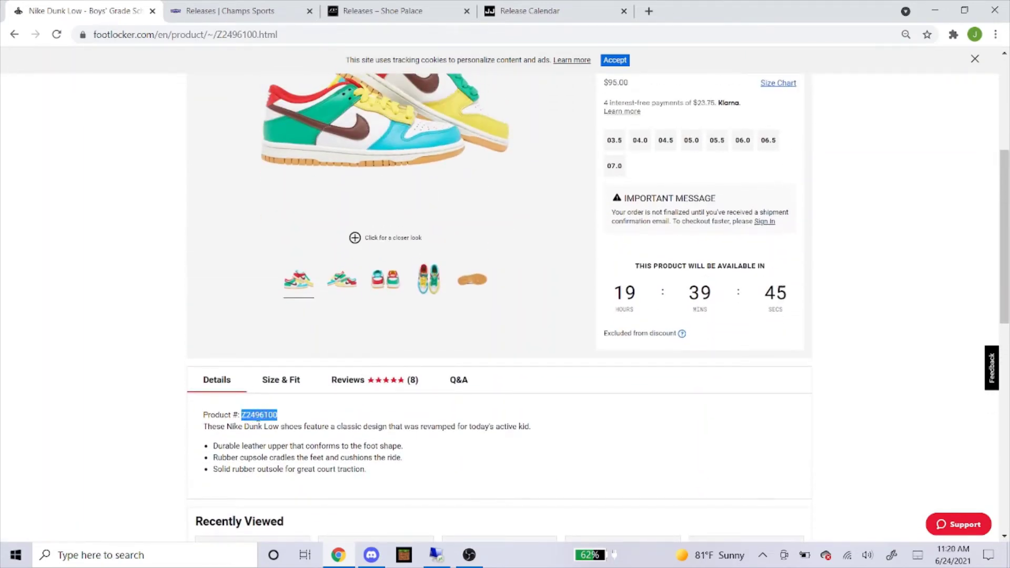
{"action": "left_click", "coordinate": [255, 35]}
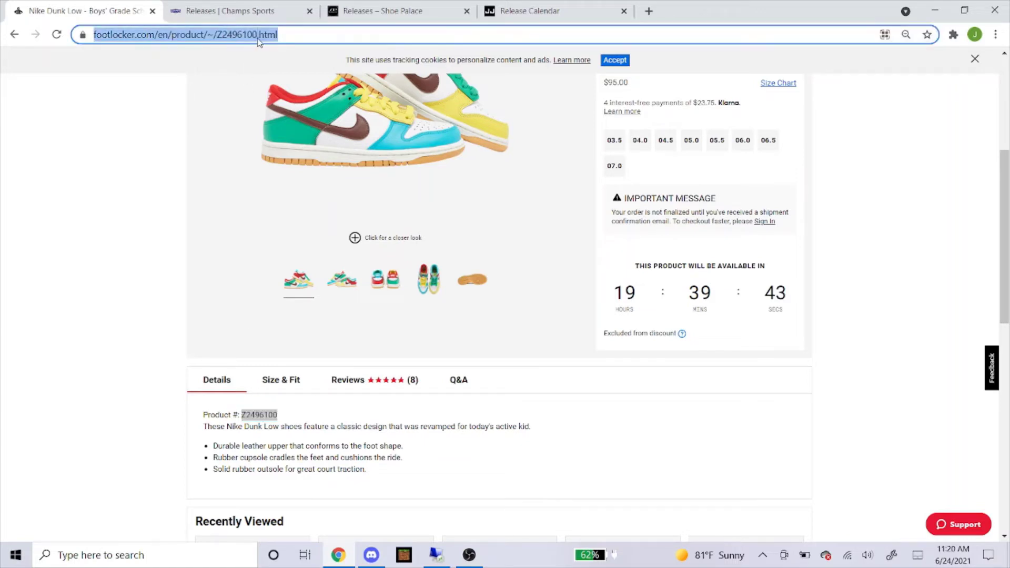
{"action": "left_click", "coordinate": [309, 35]}
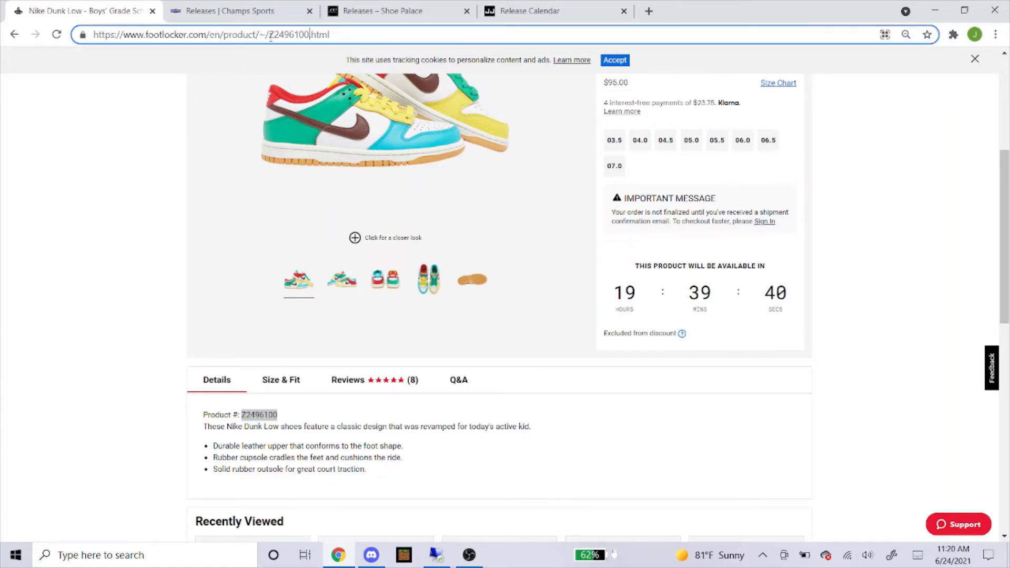
{"action": "left_click_drag", "start_coordinate": [270, 35], "coordinate": [300, 35]}
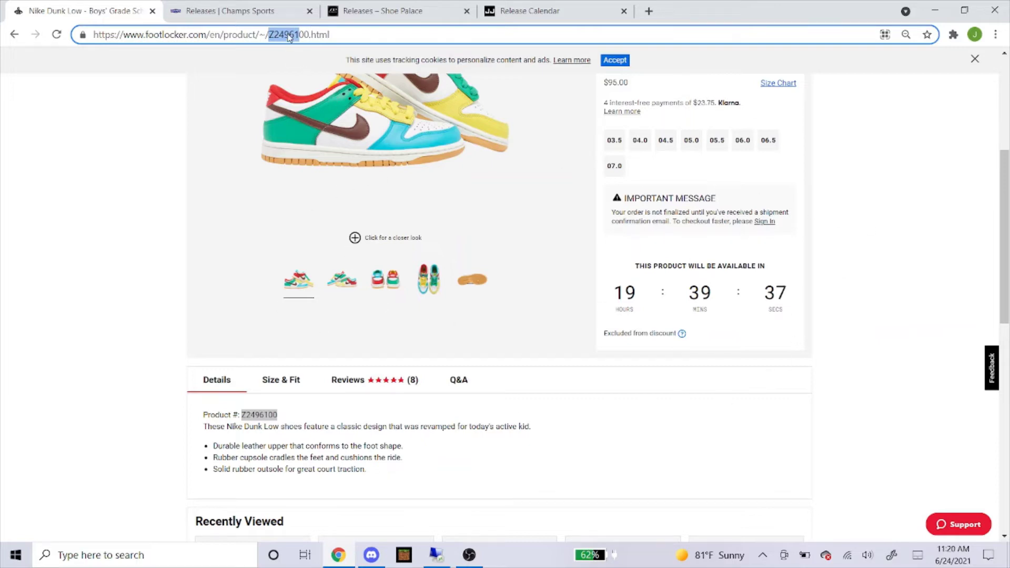
{"action": "left_click", "coordinate": [114, 173]}
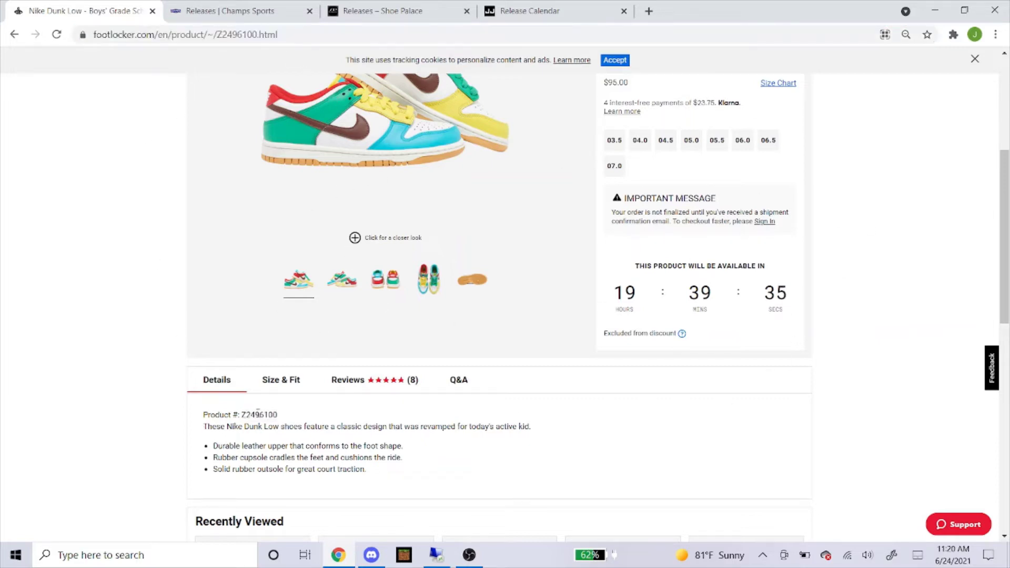
{"action": "double_click", "coordinate": [258, 414]}
{"action": "right_click", "coordinate": [258, 413]}
{"action": "left_click", "coordinate": [279, 423]}
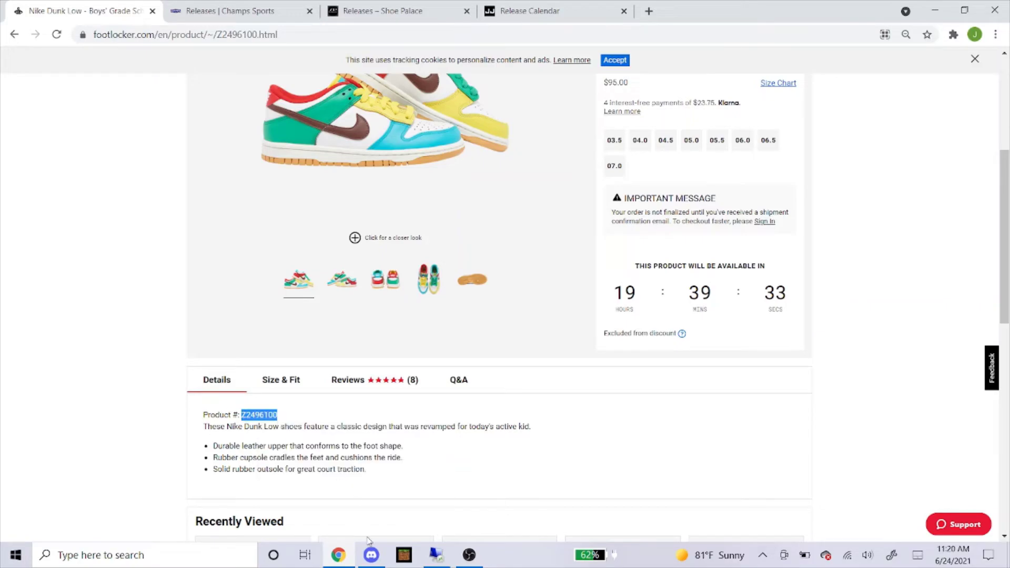
{"action": "left_click", "coordinate": [437, 555]}
{"action": "double_click", "coordinate": [350, 239]}
Paste Z2496100 as the product and set sizes 4 to 7 in half sizes
{"action": "right_click", "coordinate": [350, 240]}
{"action": "left_click", "coordinate": [374, 263]}
{"action": "double_click", "coordinate": [737, 240]}
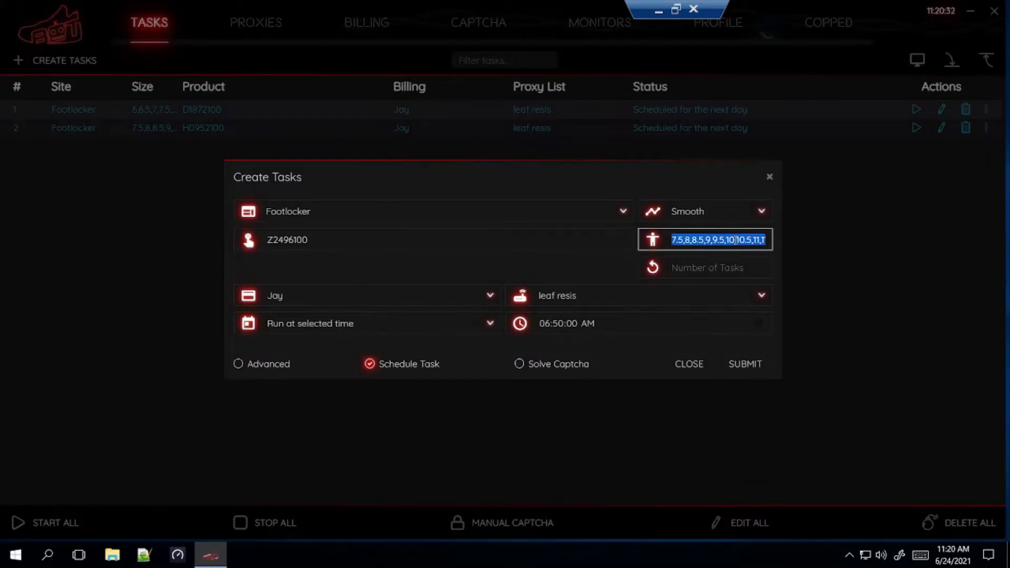
{"action": "key", "text": "BackSpace"}
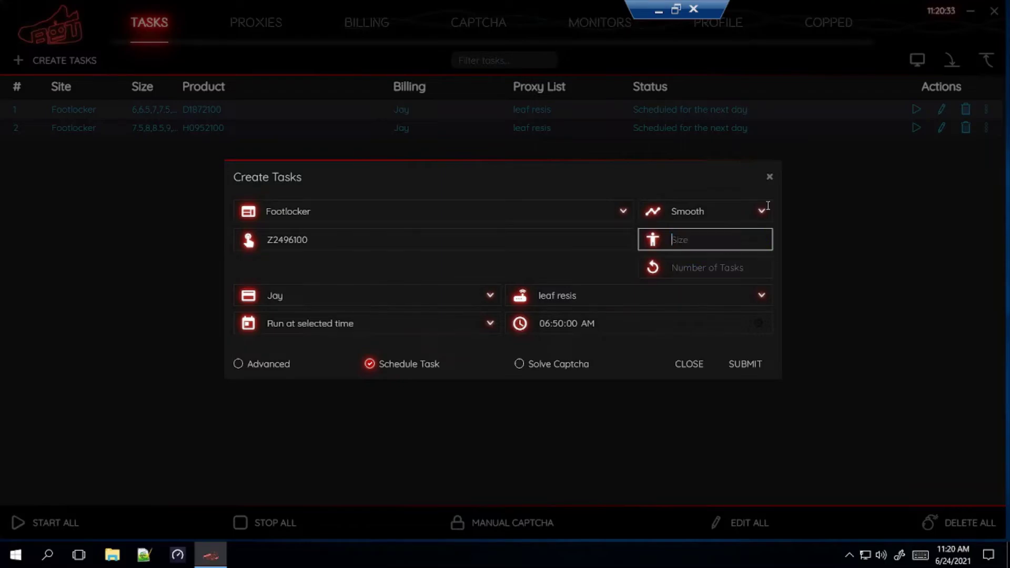
{"action": "left_click", "coordinate": [658, 11]}
{"action": "scroll", "coordinate": [660, 254], "scroll_direction": "up", "scroll_amount": 2}
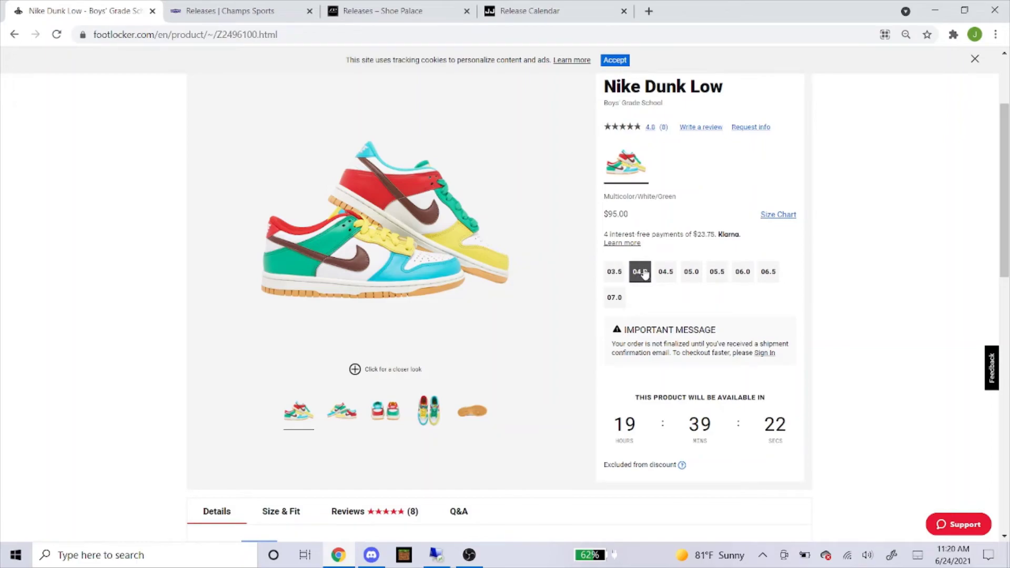
{"action": "left_click", "coordinate": [434, 553]}
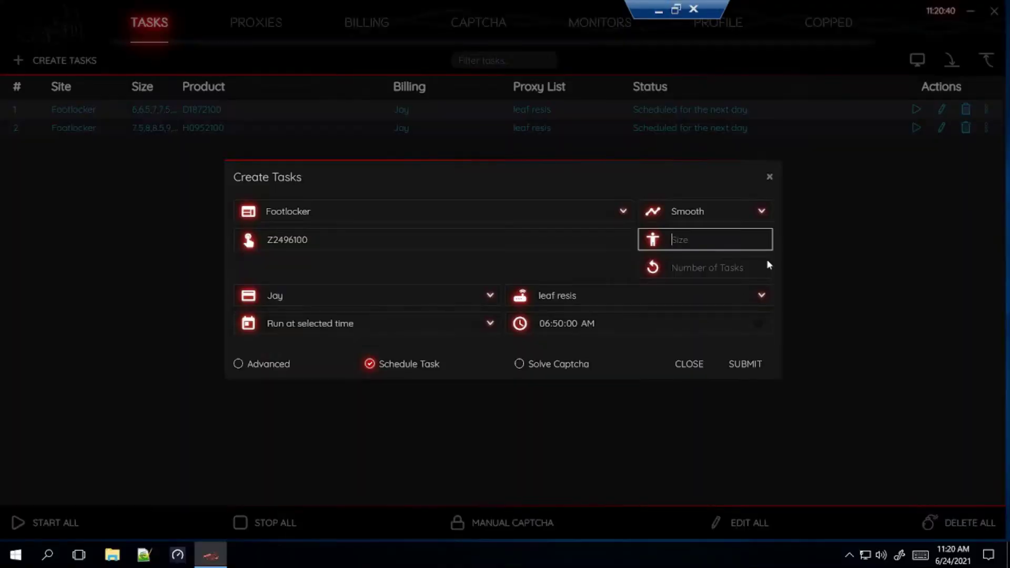
{"action": "type", "text": ",4.5,5,5.5,6,6.5,7"}
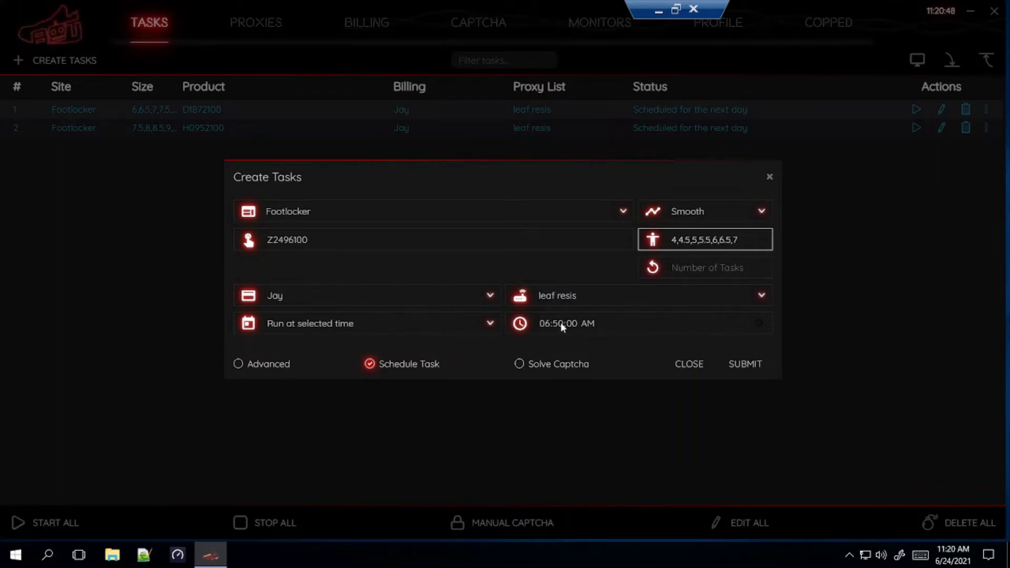
Submit the Z2496100 task and close the task creation form
{"action": "left_click", "coordinate": [736, 367]}
{"action": "left_click", "coordinate": [689, 366]}
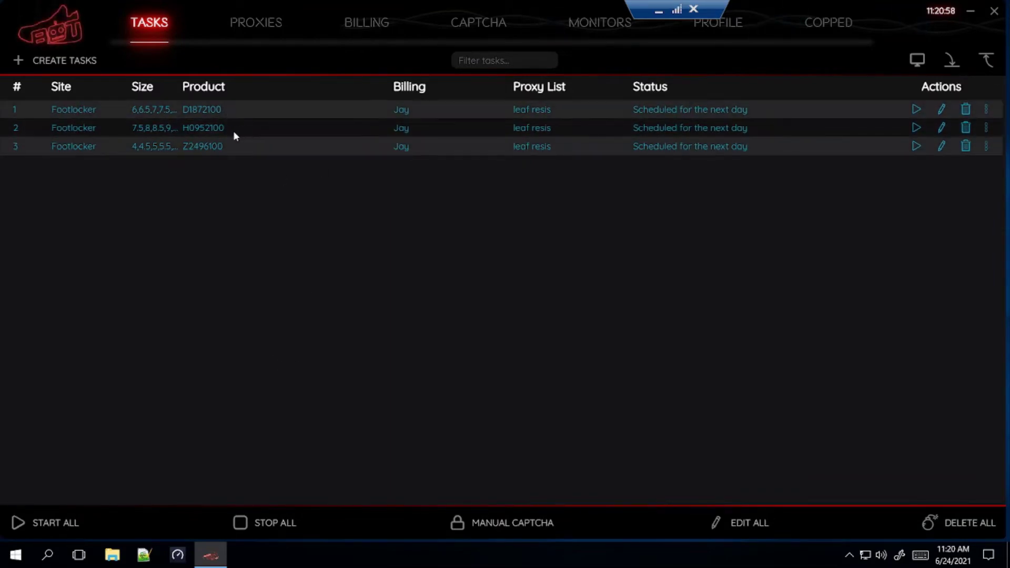
{"action": "mouse_move", "coordinate": [234, 129]}
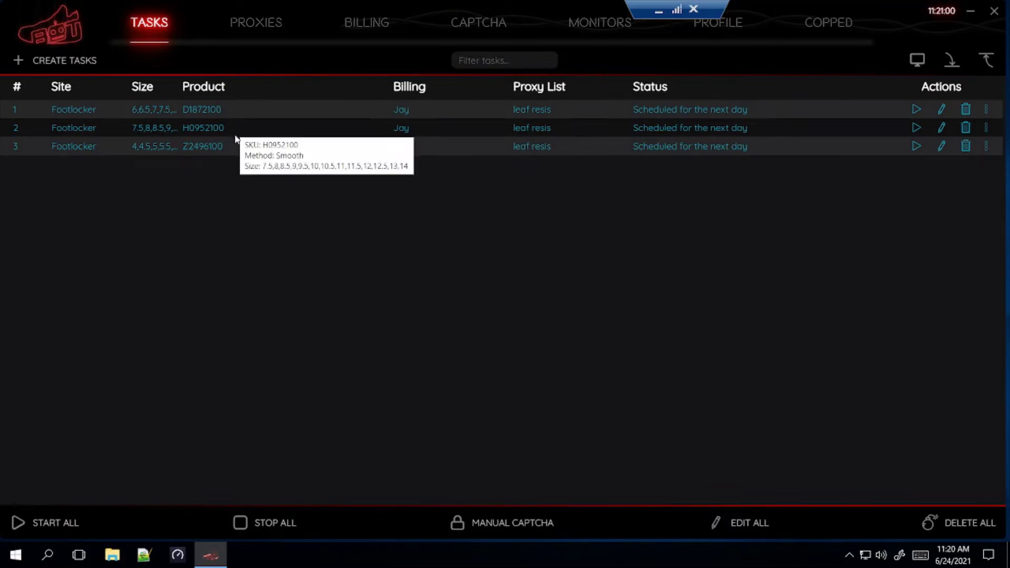
{"action": "mouse_move", "coordinate": [228, 150]}
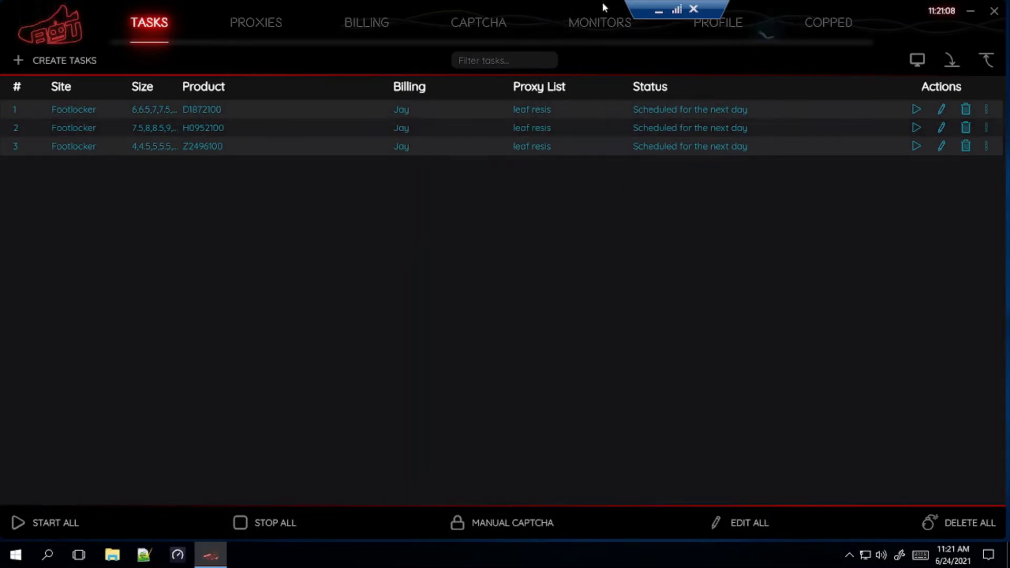
Open the women's Nike Dunk Low SE page from the Champs Sports release calendar
{"action": "left_click", "coordinate": [659, 15]}
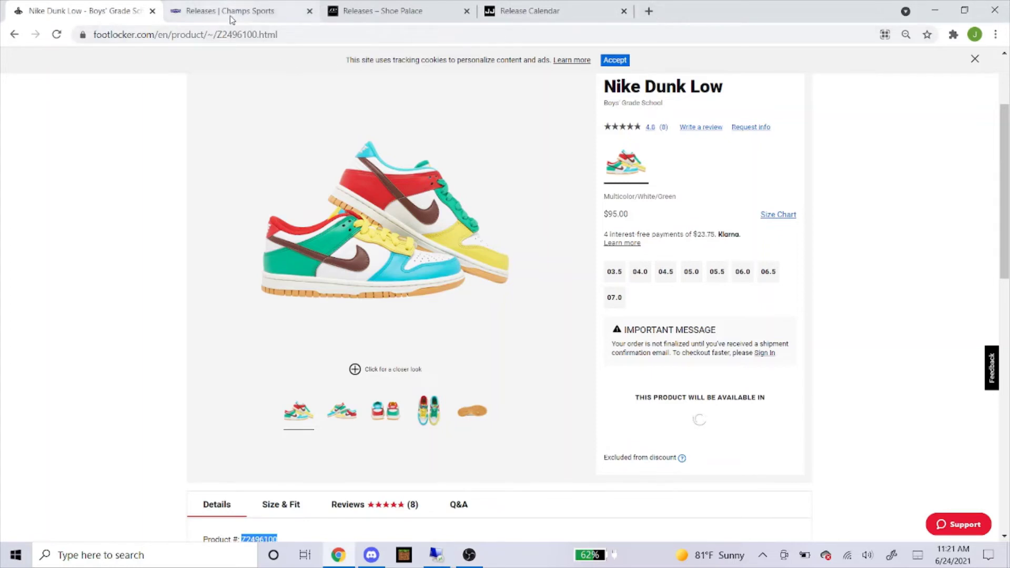
{"action": "left_click", "coordinate": [233, 14]}
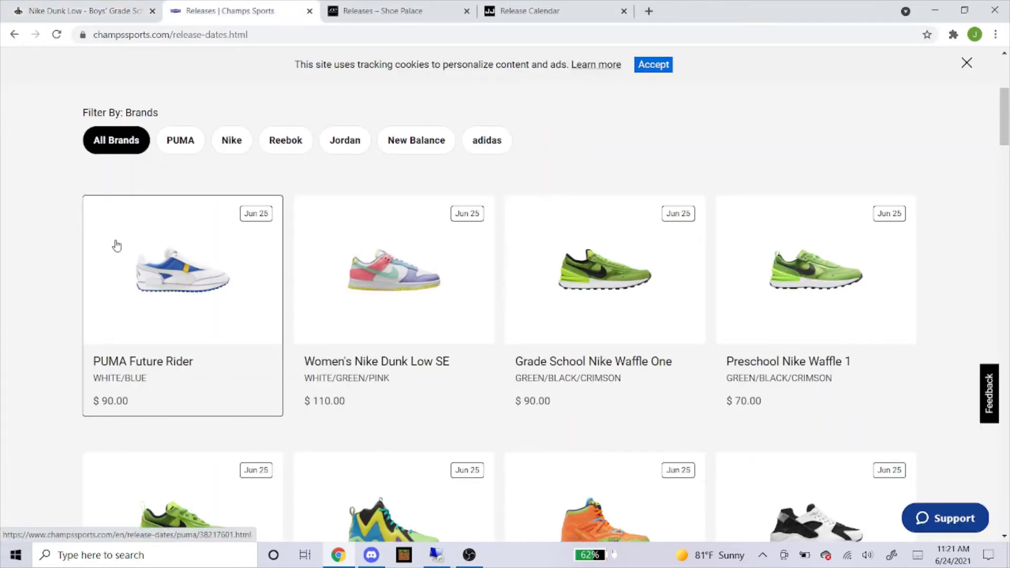
{"action": "scroll", "coordinate": [259, 363], "scroll_direction": "up", "scroll_amount": 5}
{"action": "scroll", "coordinate": [260, 363], "scroll_direction": "down", "scroll_amount": 8}
{"action": "scroll", "coordinate": [263, 363], "scroll_direction": "down", "scroll_amount": 20}
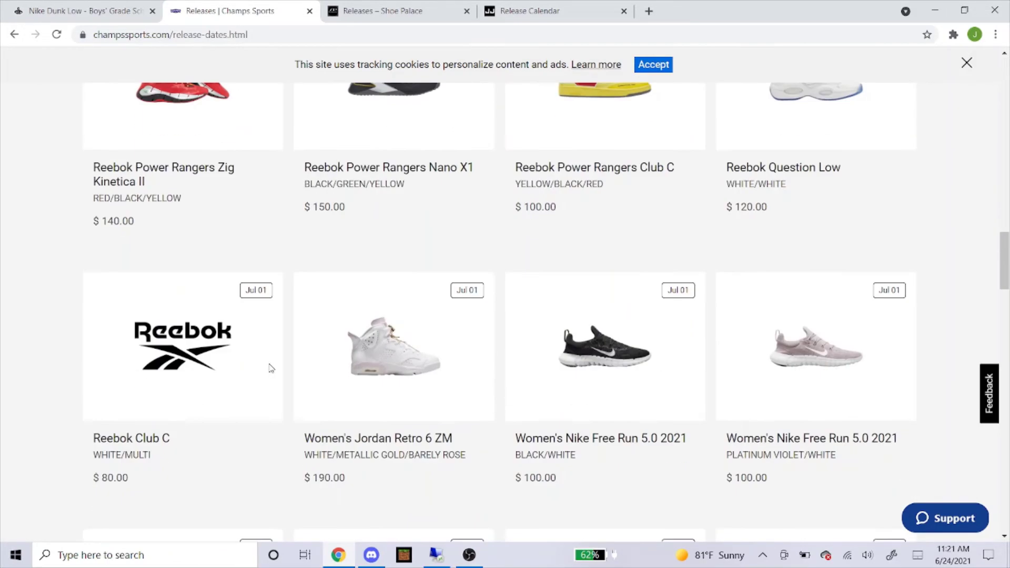
{"action": "scroll", "coordinate": [272, 368], "scroll_direction": "up", "scroll_amount": 5}
{"action": "scroll", "coordinate": [272, 368], "scroll_direction": "up", "scroll_amount": 11}
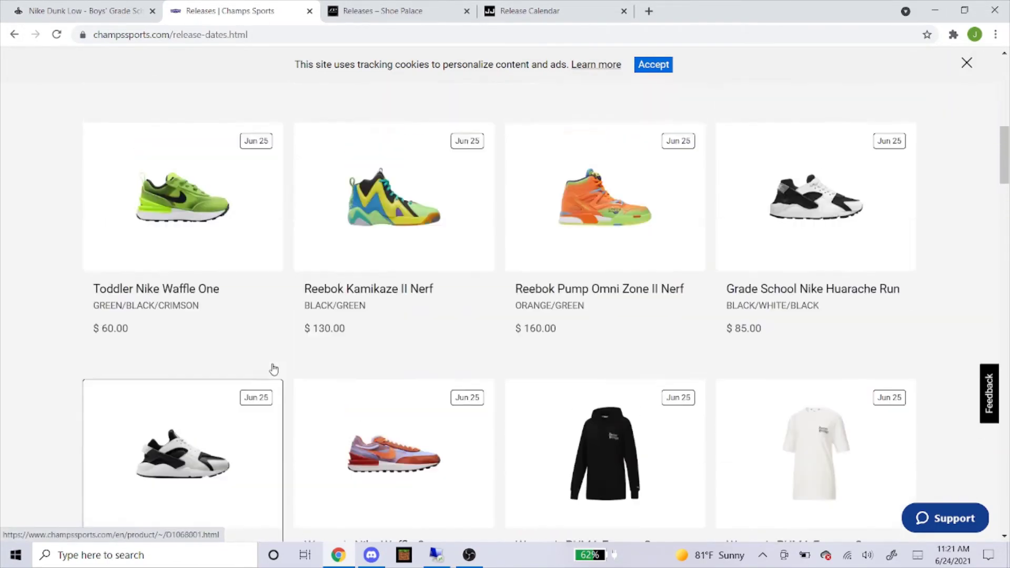
{"action": "scroll", "coordinate": [273, 368], "scroll_direction": "up", "scroll_amount": 2}
{"action": "scroll", "coordinate": [371, 199], "scroll_direction": "up", "scroll_amount": 3}
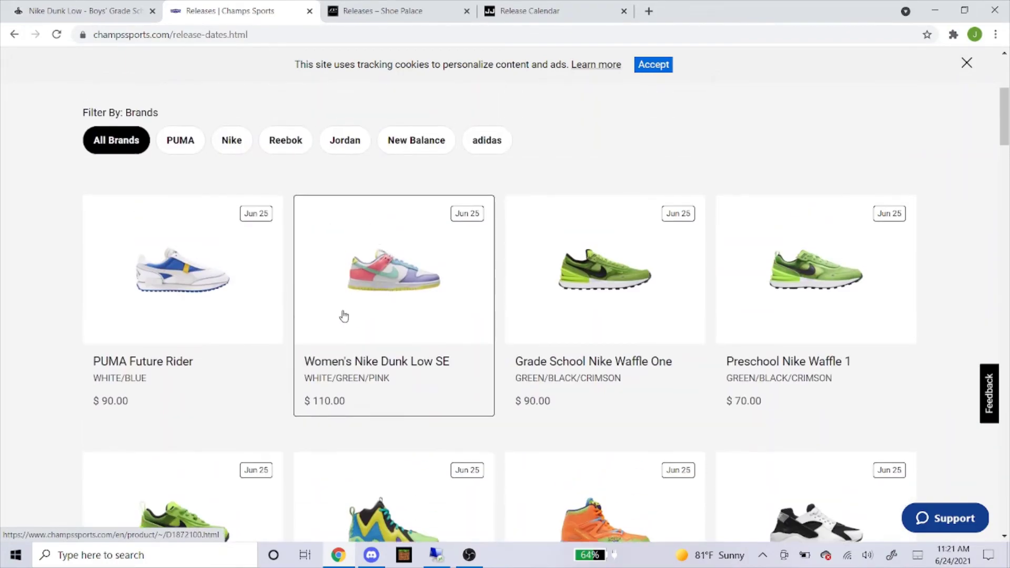
{"action": "scroll", "coordinate": [344, 315], "scroll_direction": "up", "scroll_amount": 3}
{"action": "scroll", "coordinate": [339, 323], "scroll_direction": "down", "scroll_amount": 10}
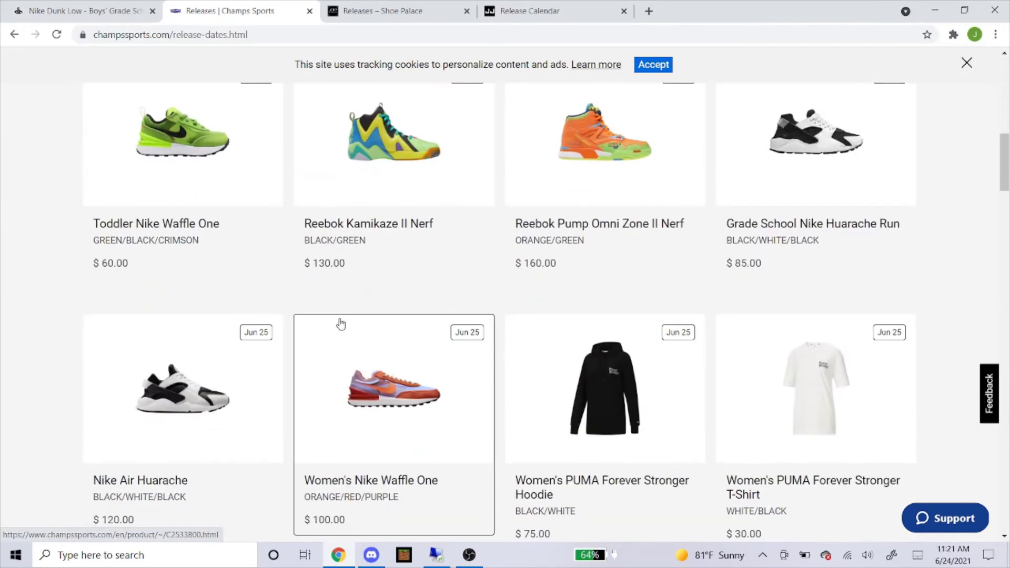
{"action": "scroll", "coordinate": [339, 325], "scroll_direction": "down", "scroll_amount": 9}
{"action": "scroll", "coordinate": [325, 334], "scroll_direction": "up", "scroll_amount": 17}
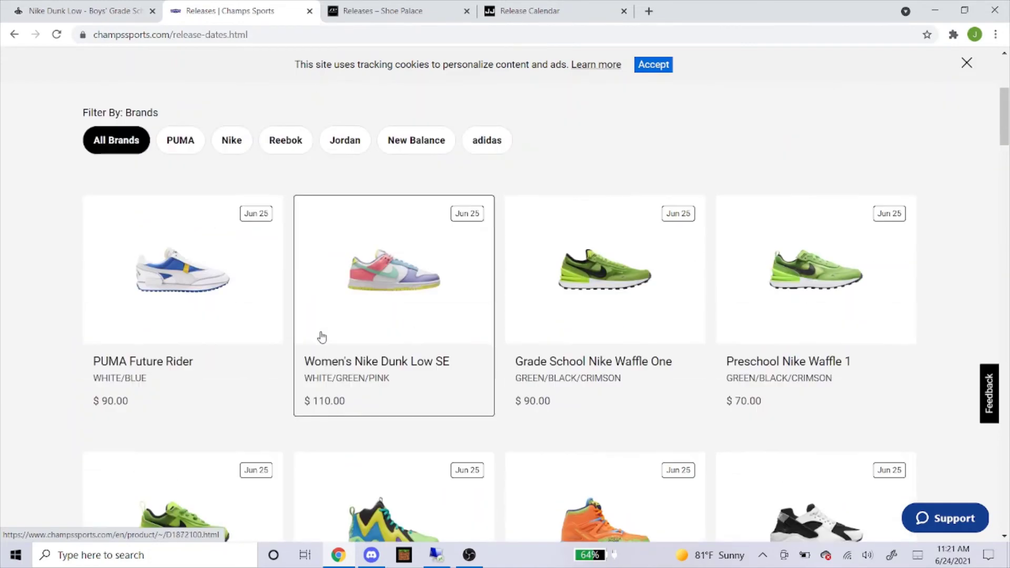
{"action": "left_click", "coordinate": [367, 295]}
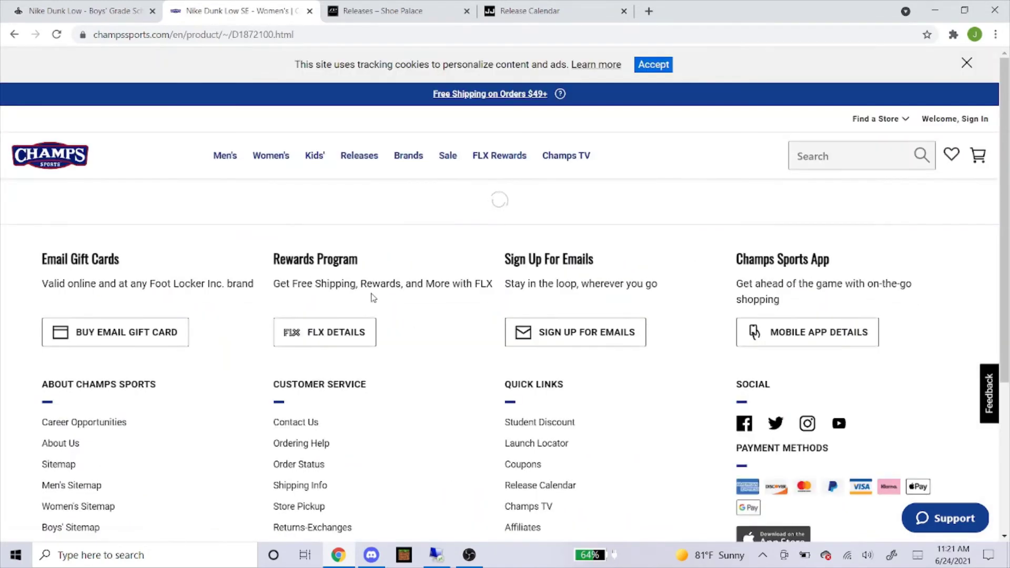
Select the product number D1872100 in the Details section
{"action": "scroll", "coordinate": [573, 245], "scroll_direction": "down", "scroll_amount": 4}
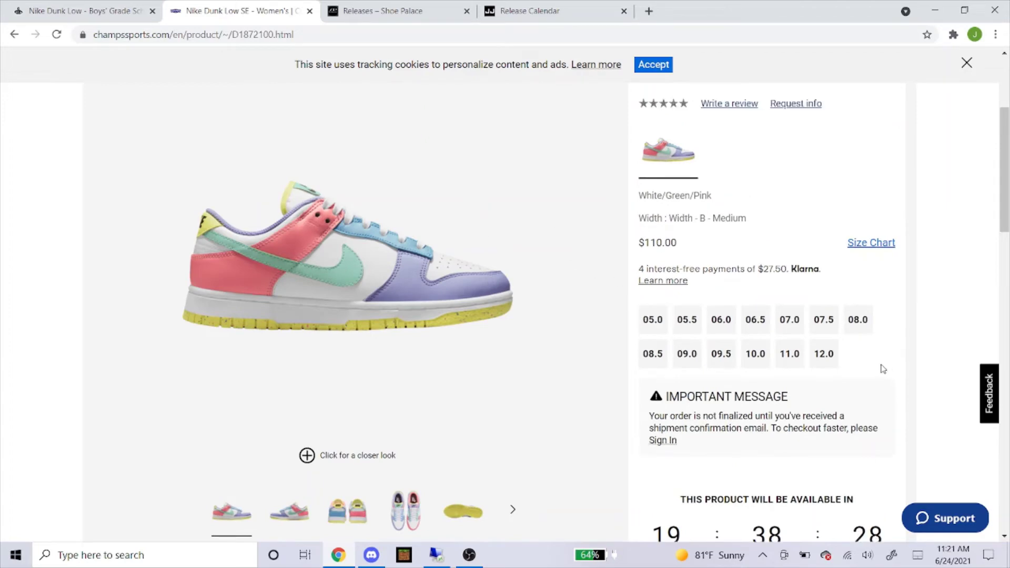
{"action": "scroll", "coordinate": [862, 368], "scroll_direction": "down", "scroll_amount": 7}
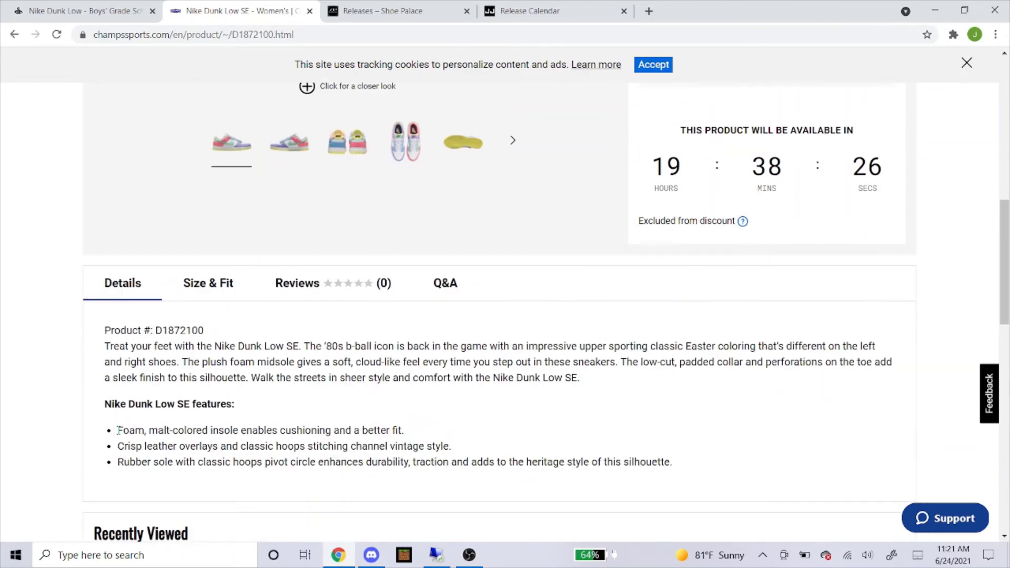
{"action": "double_click", "coordinate": [195, 305]}
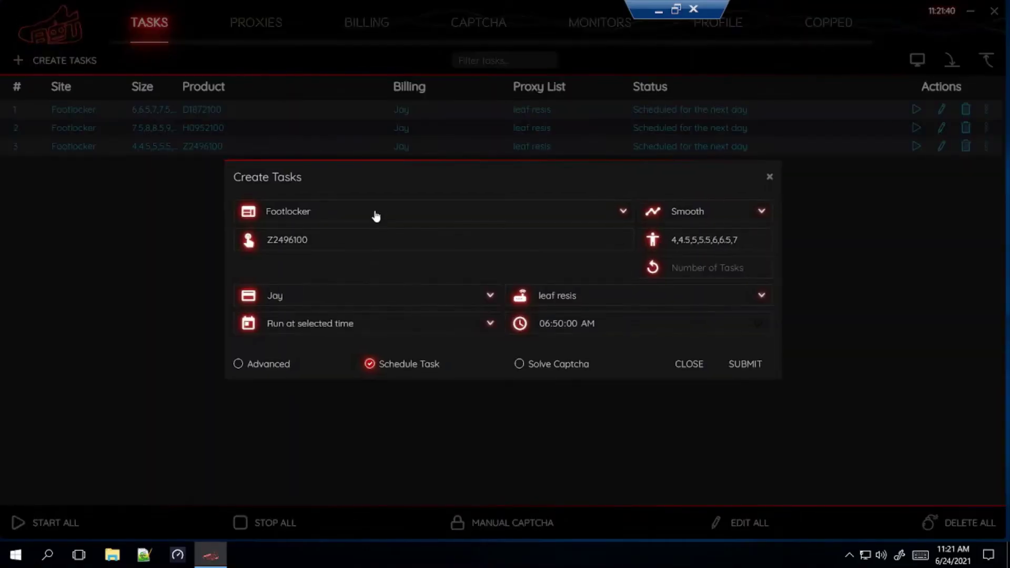
Set the task site to ChampsSport and keep Smooth as the checkout mode
{"action": "left_click", "coordinate": [375, 211]}
{"action": "type", "text": "chmp"}
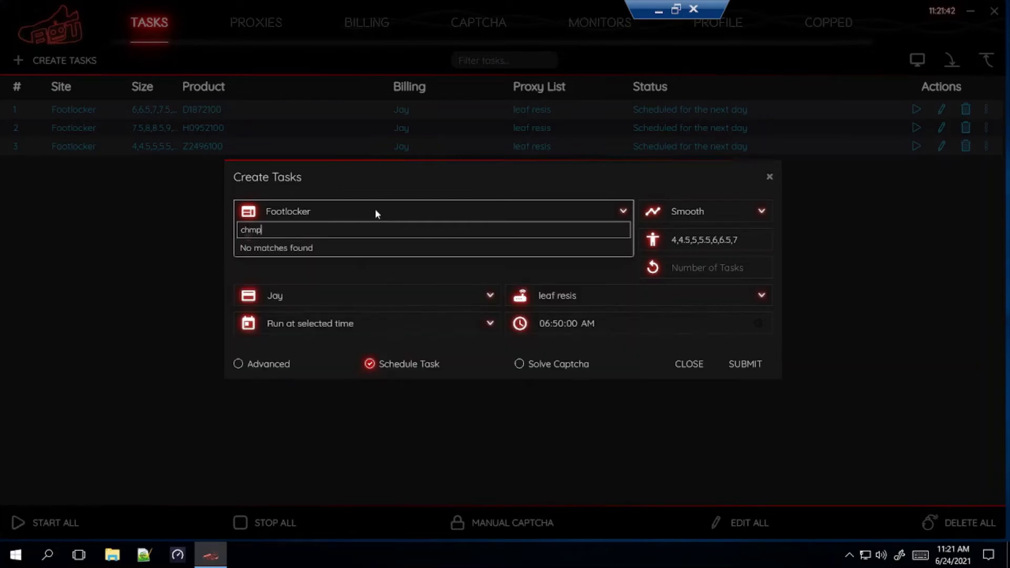
{"action": "key", "text": "BackSpace"}
{"action": "key", "text": "BackSpace"}
{"action": "type", "text": "amps"}
{"action": "key", "text": "Return"}
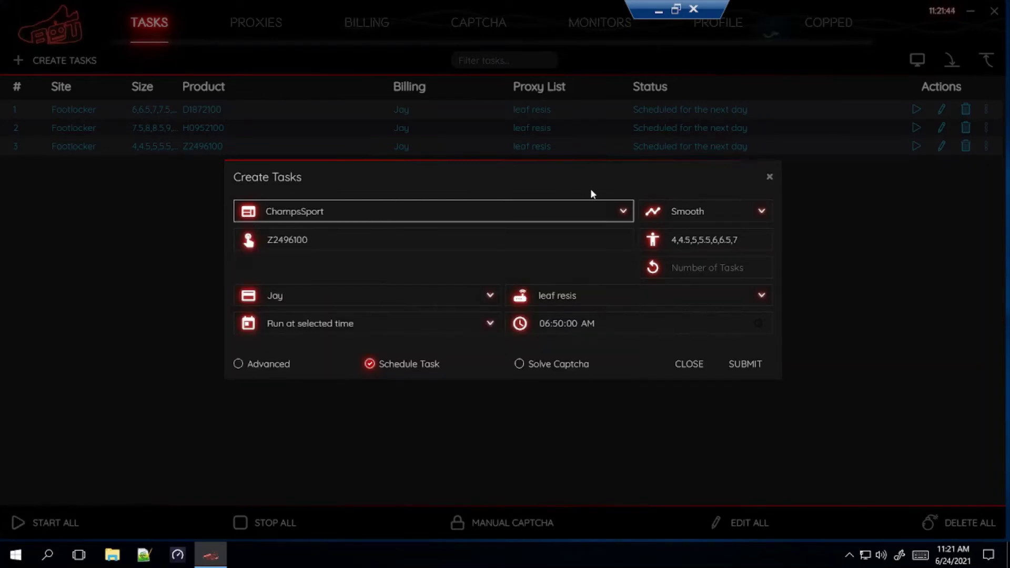
{"action": "left_click", "coordinate": [696, 211]}
{"action": "left_click", "coordinate": [686, 228]}
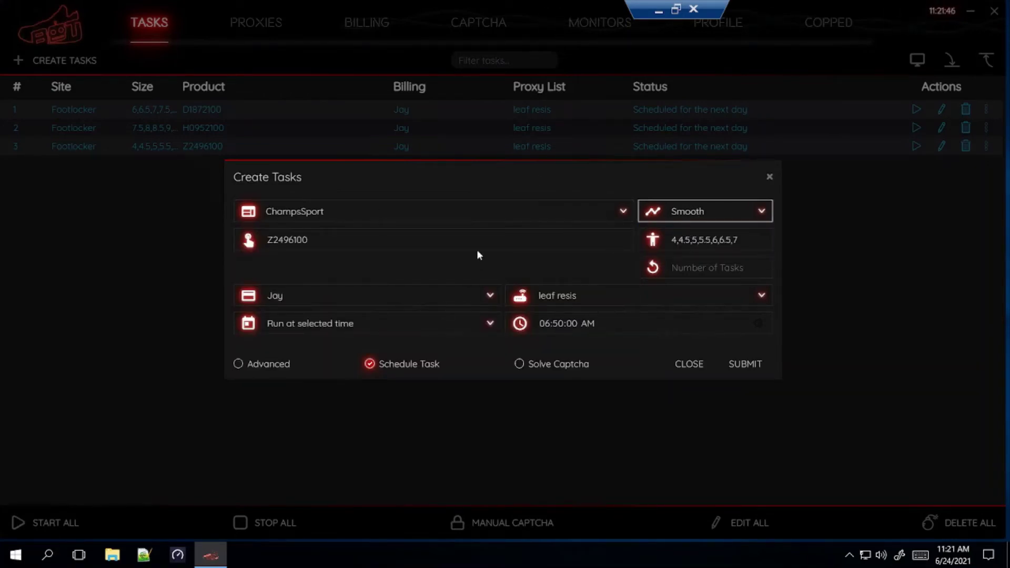
Replace product Z2496100 with D1872100 and clear the sizes so random sizes are used
{"action": "double_click", "coordinate": [479, 243]}
{"action": "key", "text": "BackSpace"}
{"action": "right_click", "coordinate": [479, 243]}
{"action": "left_click", "coordinate": [492, 267]}
{"action": "double_click", "coordinate": [694, 240]}
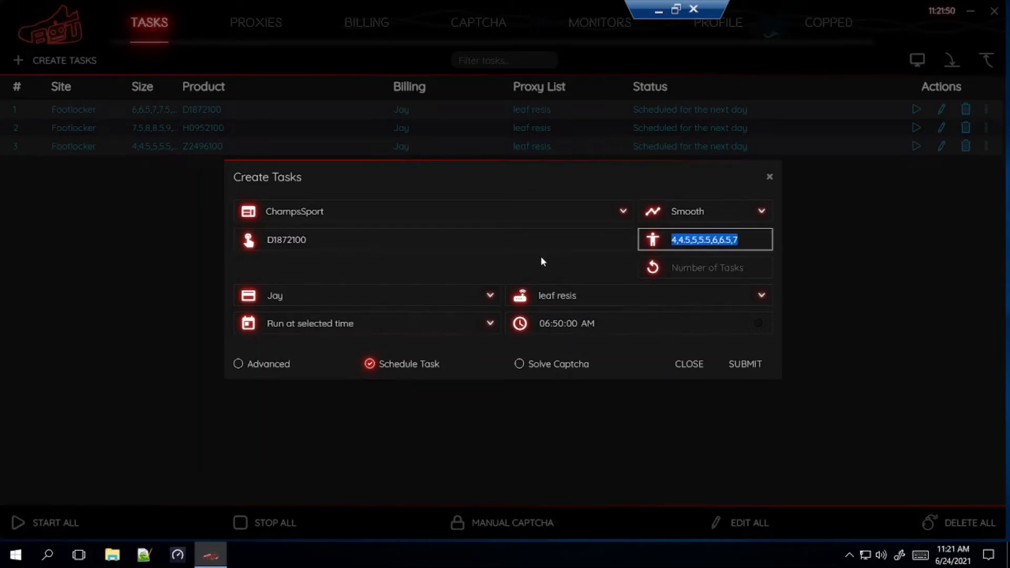
{"action": "key", "text": "BackSpace"}
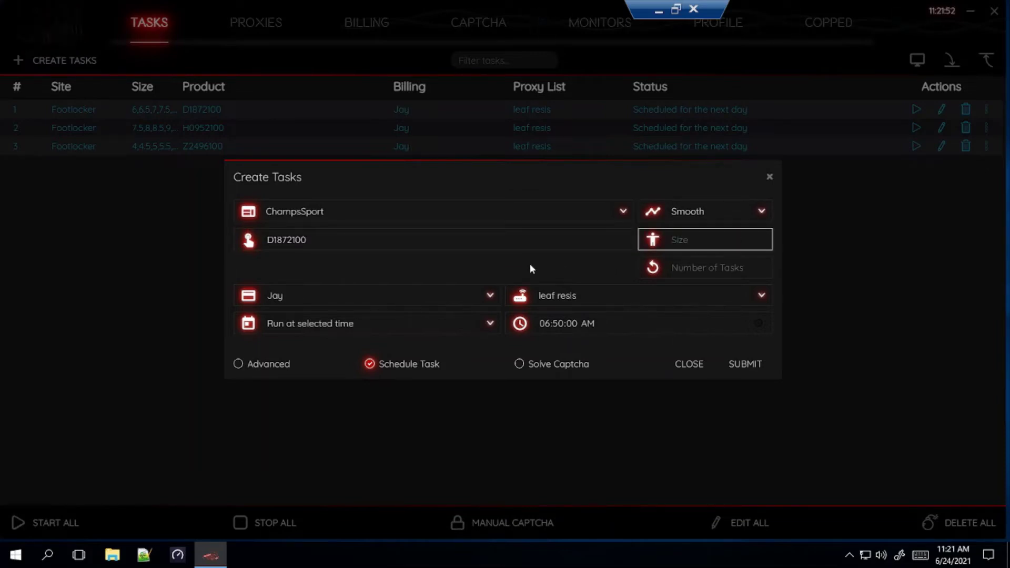
{"action": "left_click", "coordinate": [403, 272]}
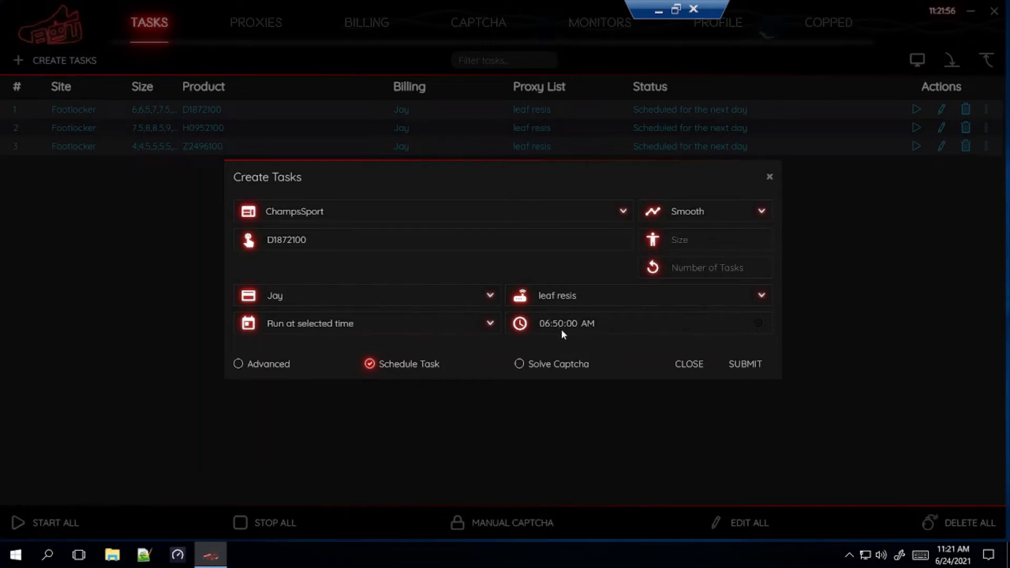
Submit the ChampsSport D1872100 task
{"action": "left_click", "coordinate": [273, 371]}
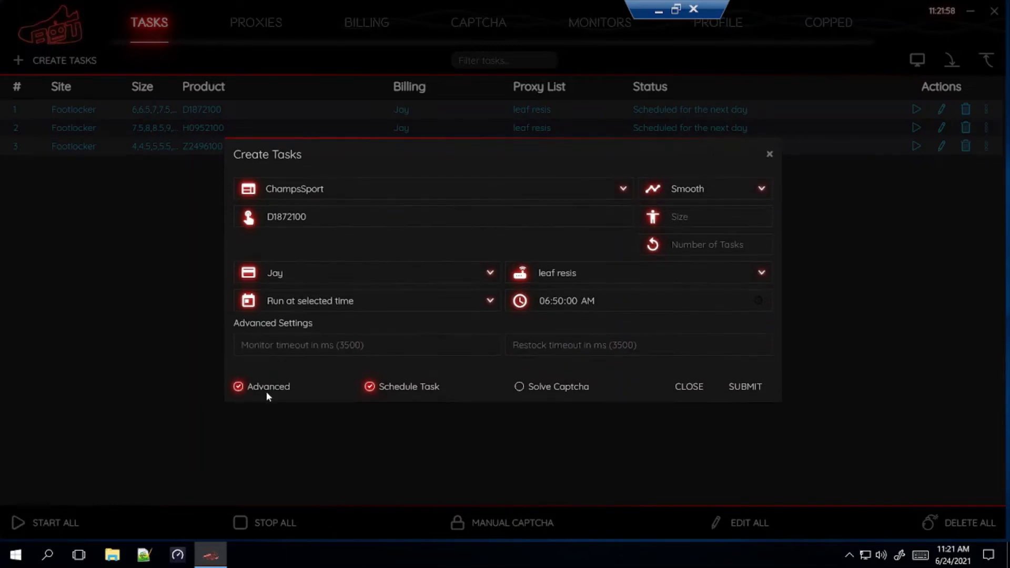
{"action": "left_click", "coordinate": [267, 388]}
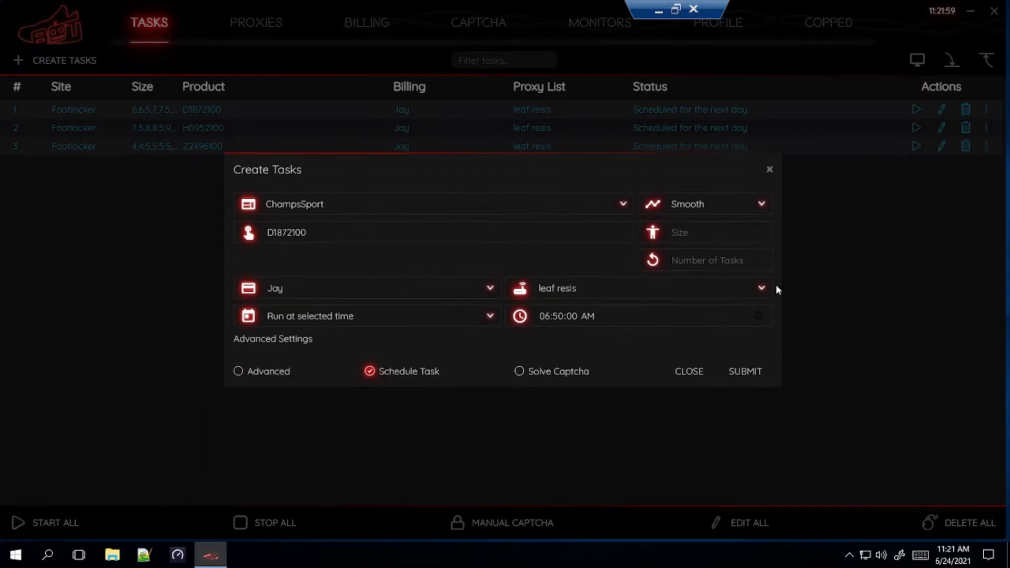
{"action": "left_click", "coordinate": [747, 370]}
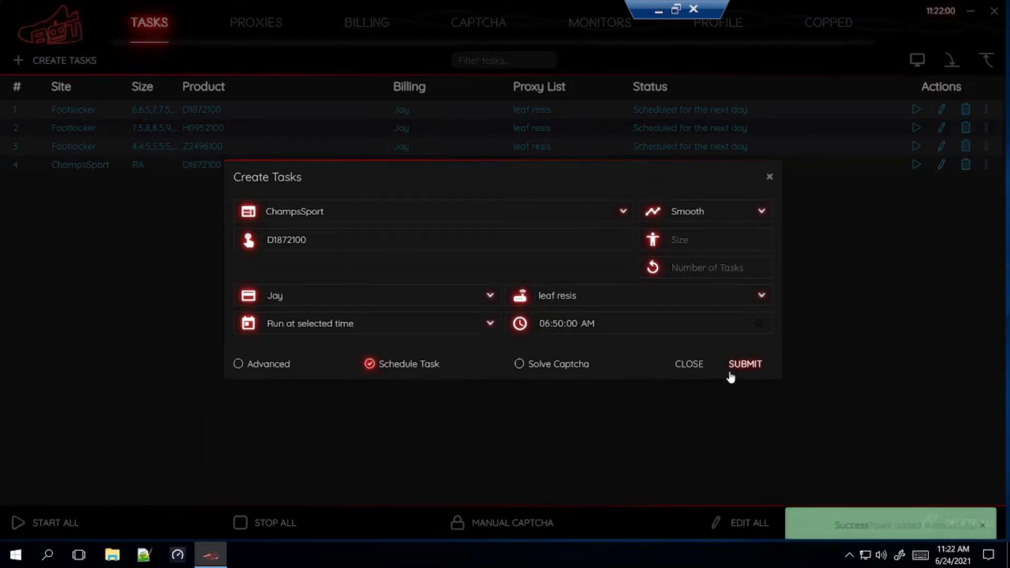
Close the task form and start a new task for ShoePalace
{"action": "left_click", "coordinate": [685, 363]}
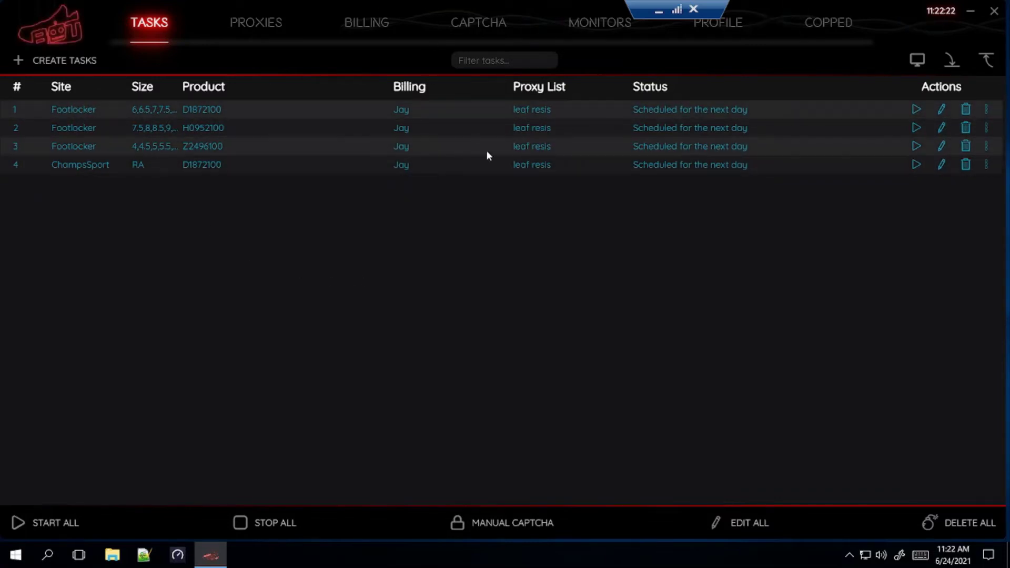
{"action": "left_click", "coordinate": [57, 62]}
{"action": "left_click", "coordinate": [283, 214]}
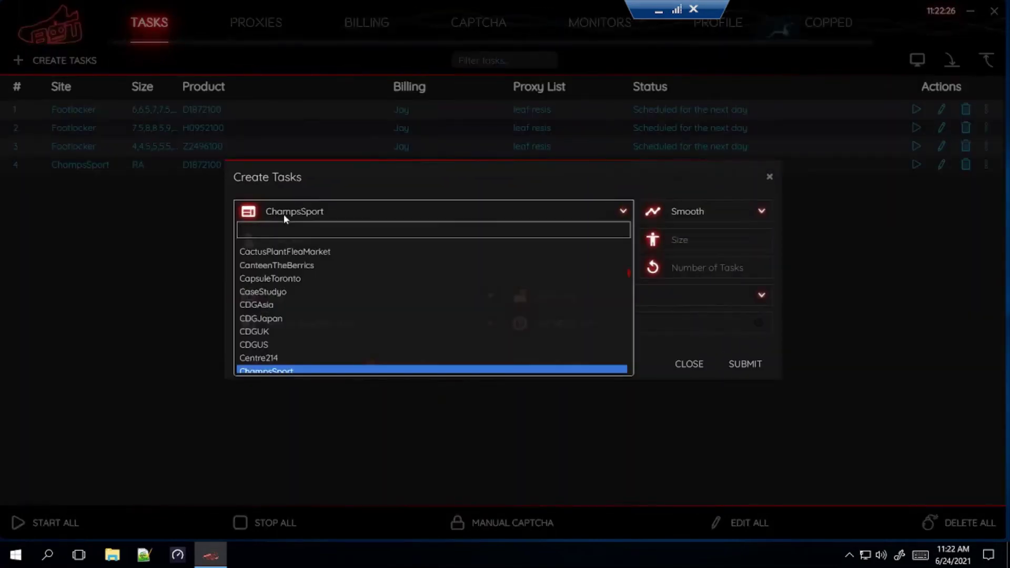
{"action": "type", "text": "shoepa"}
{"action": "key", "text": "Return"}
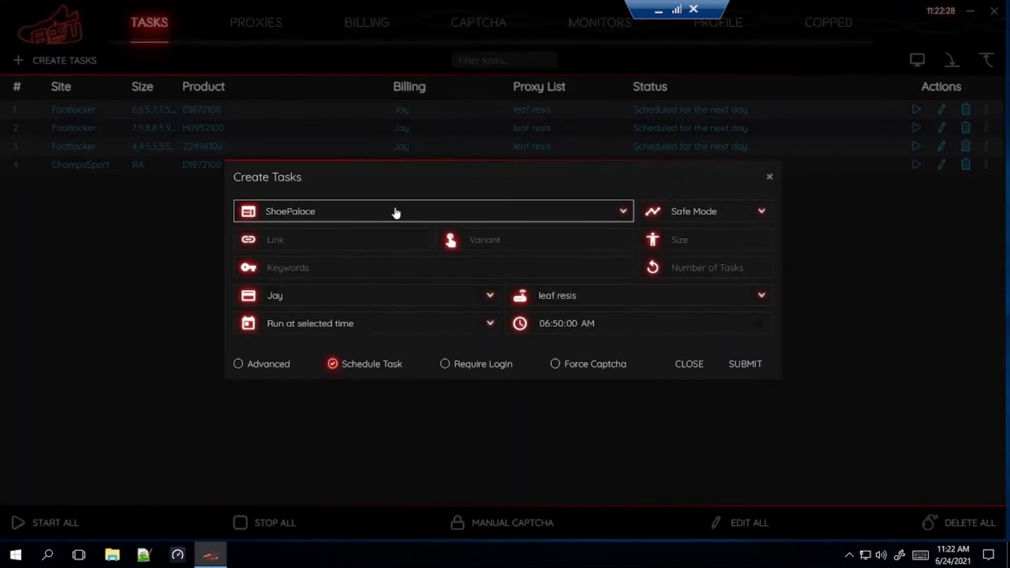
Choose Cyborg3.0 checkout mode, select the Link field, and minimise the bot window
{"action": "left_click", "coordinate": [661, 212]}
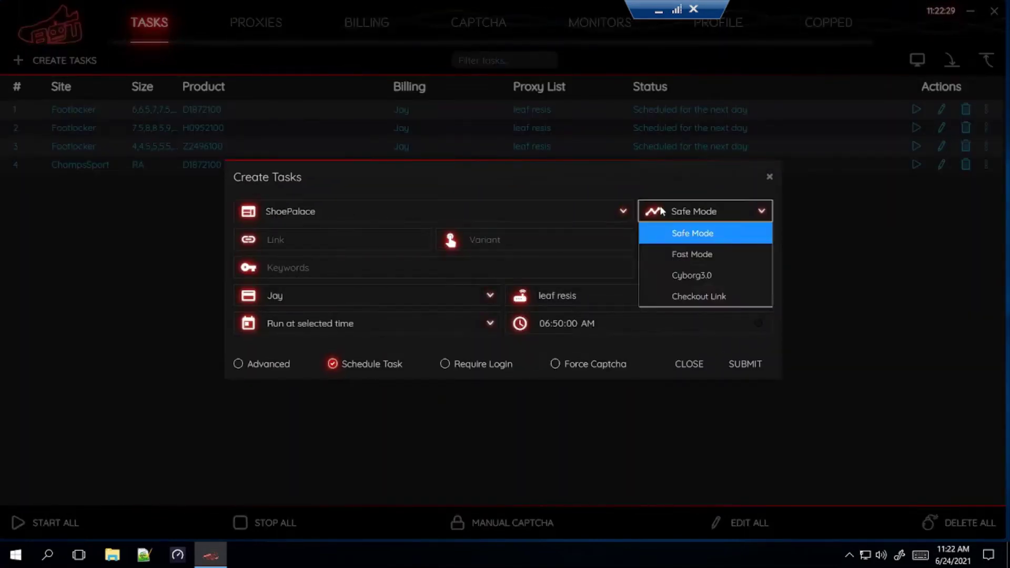
{"action": "left_click", "coordinate": [674, 274]}
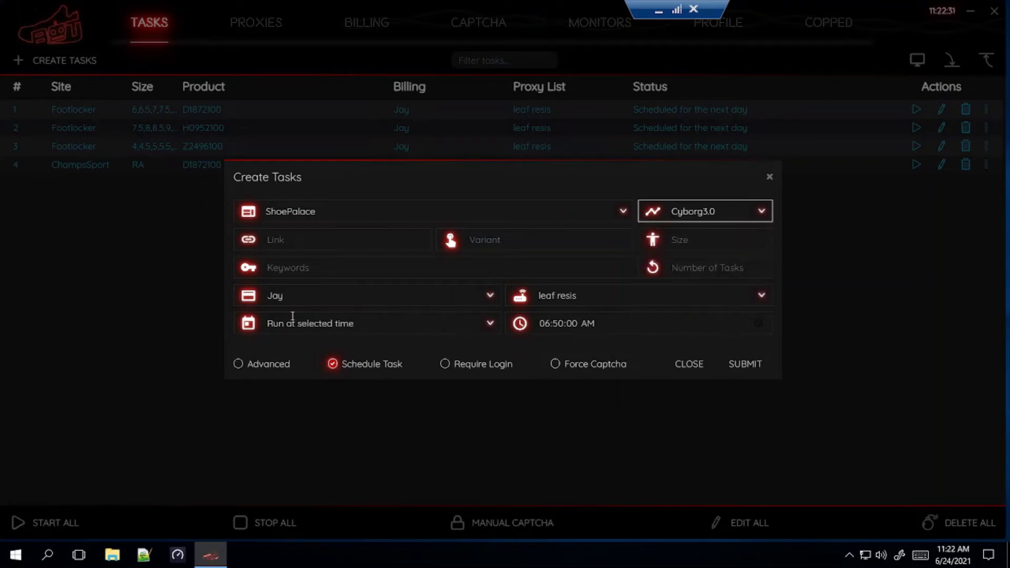
{"action": "left_click", "coordinate": [313, 240]}
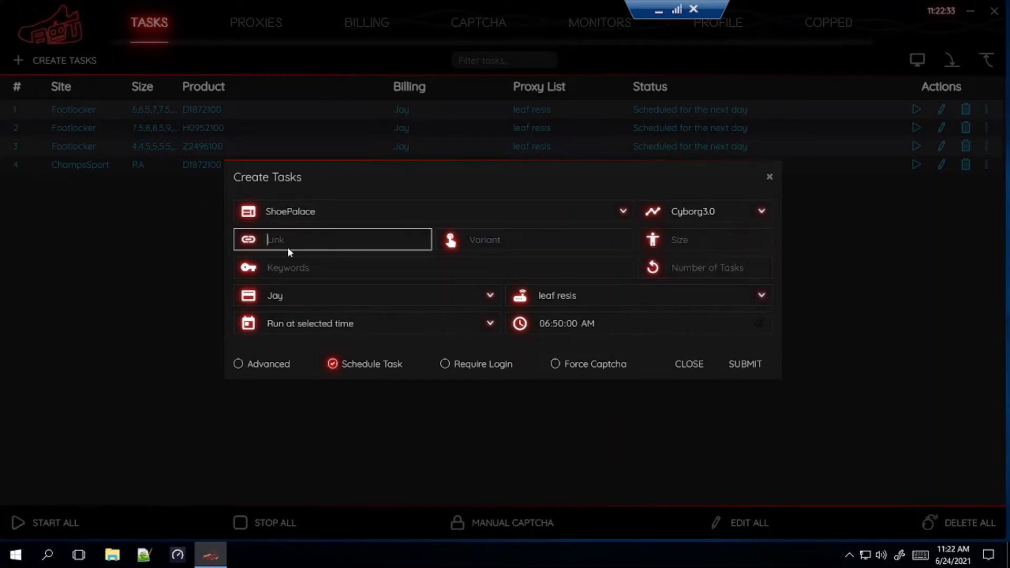
{"action": "left_click", "coordinate": [659, 10]}
Switch to the Shoe Palace releases tab and browse to the Nike Dunk Low Easter page
{"action": "left_click", "coordinate": [430, 12]}
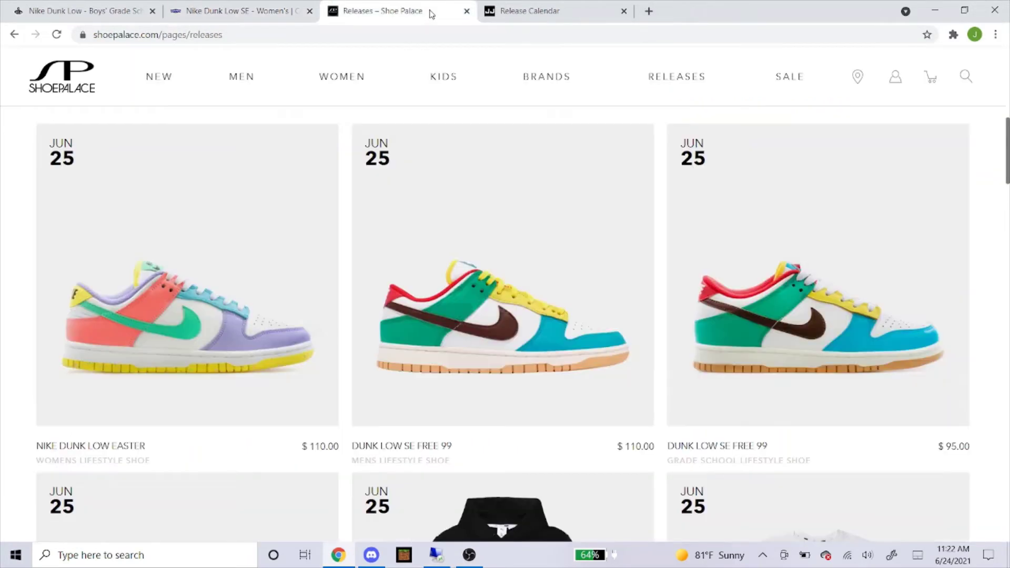
{"action": "scroll", "coordinate": [616, 129], "scroll_direction": "up", "scroll_amount": 2}
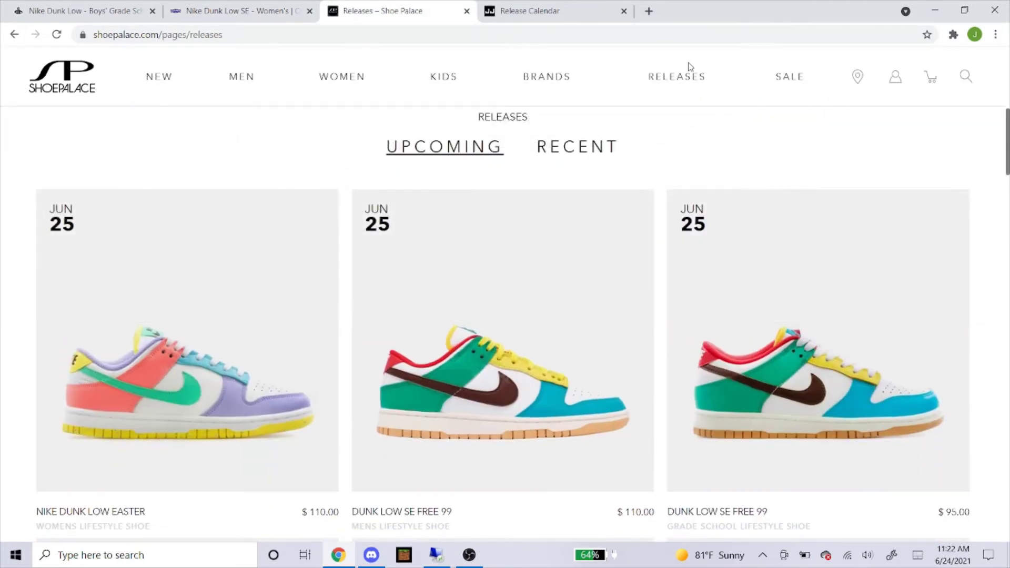
{"action": "scroll", "coordinate": [225, 329], "scroll_direction": "down", "scroll_amount": 2}
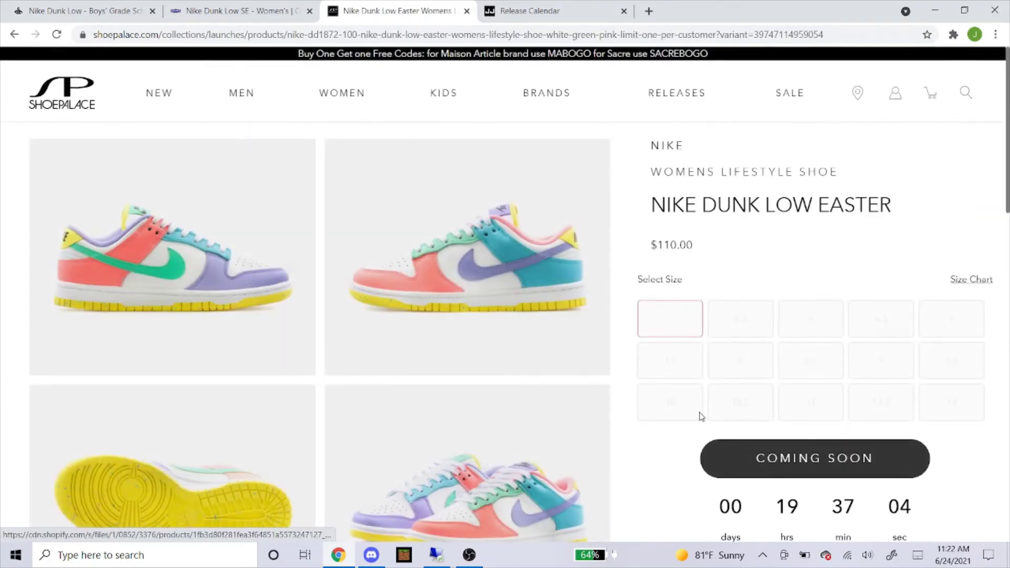
{"action": "scroll", "coordinate": [595, 364], "scroll_direction": "down", "scroll_amount": 3}
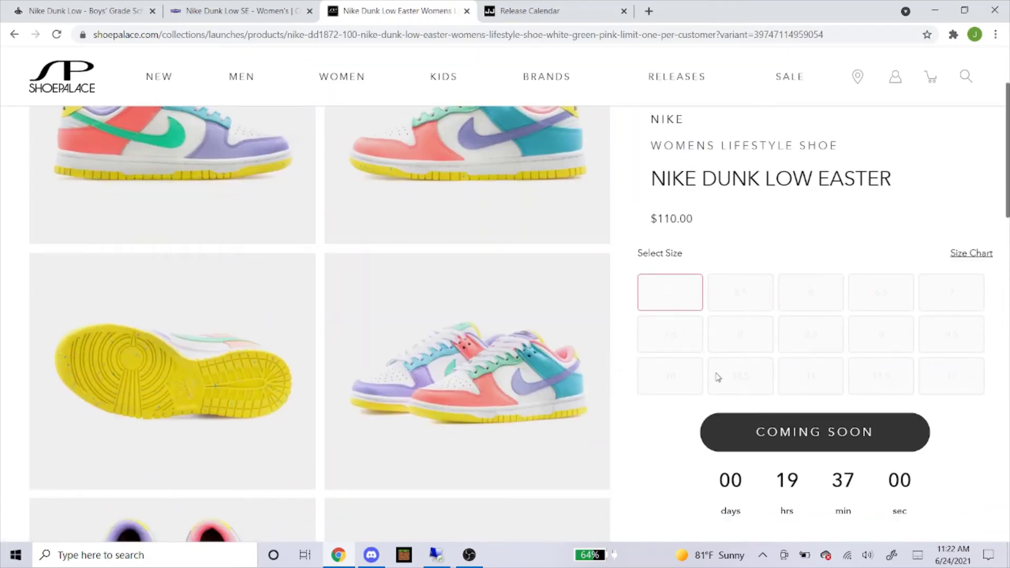
{"action": "scroll", "coordinate": [589, 331], "scroll_direction": "up", "scroll_amount": 3}
Copy the Nike Dunk Low Easter product page address
{"action": "left_click", "coordinate": [540, 33]}
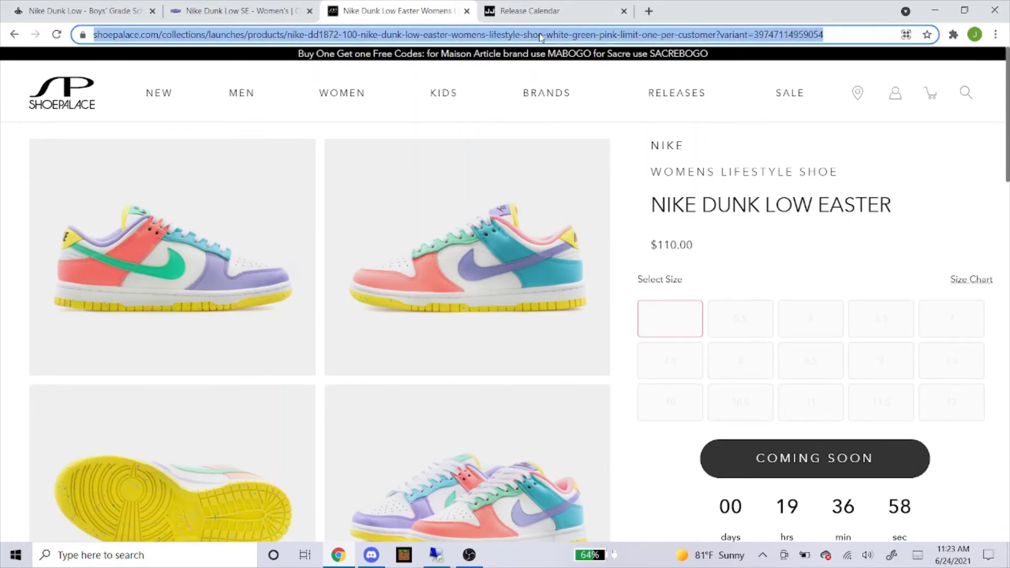
{"action": "right_click", "coordinate": [563, 35]}
{"action": "left_click", "coordinate": [591, 106]}
Paste the Nike Dunk Low Easter link into the ShoePalace task's Link field
{"action": "left_click", "coordinate": [435, 554]}
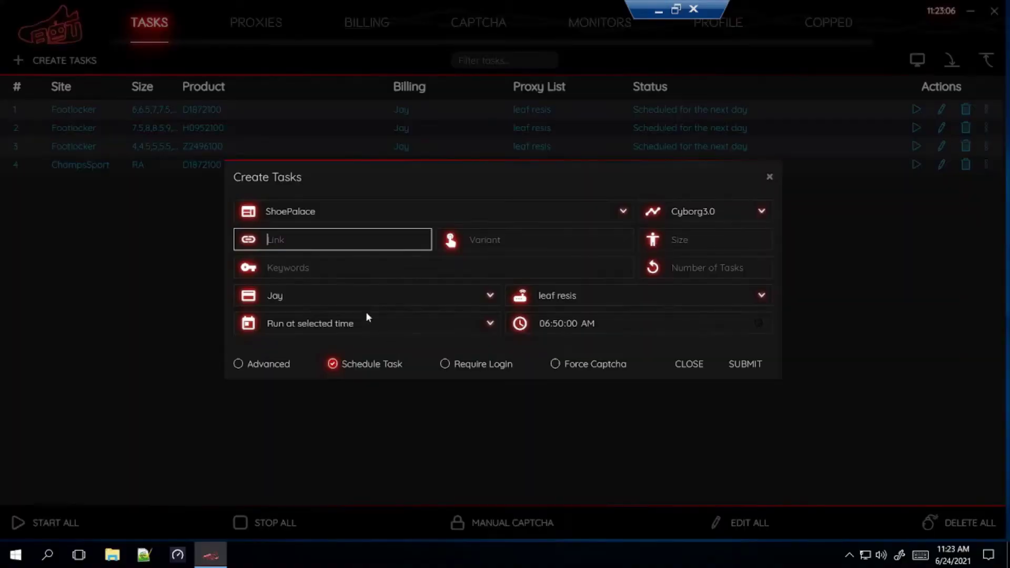
{"action": "right_click", "coordinate": [355, 243]}
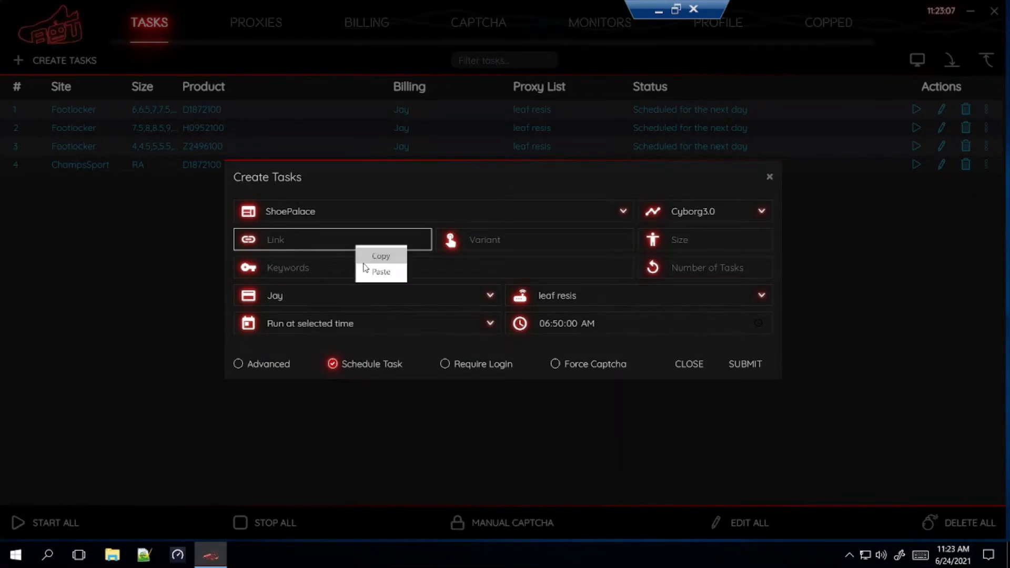
{"action": "left_click", "coordinate": [320, 240]}
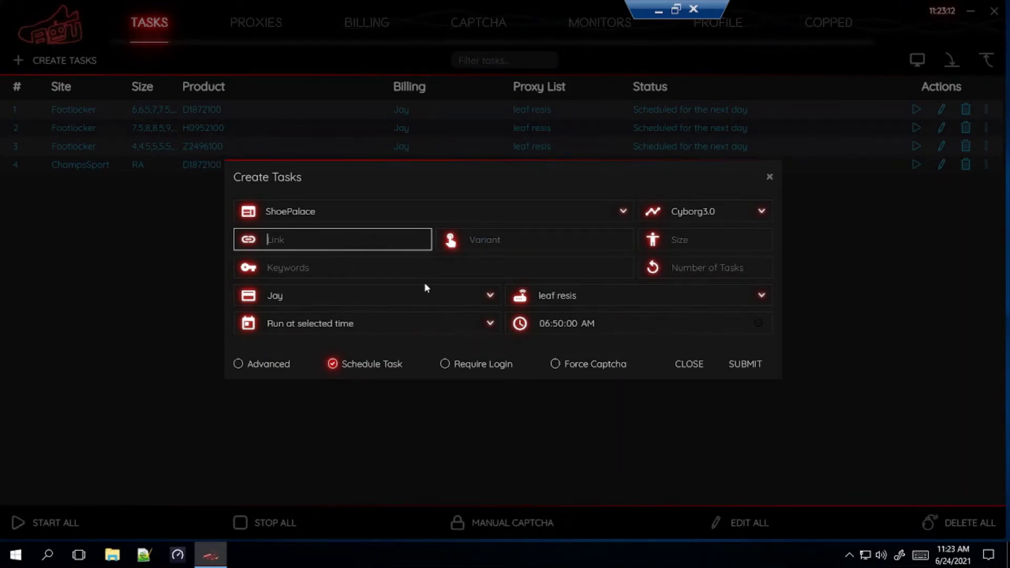
{"action": "right_click", "coordinate": [369, 241]}
{"action": "left_click", "coordinate": [385, 267]}
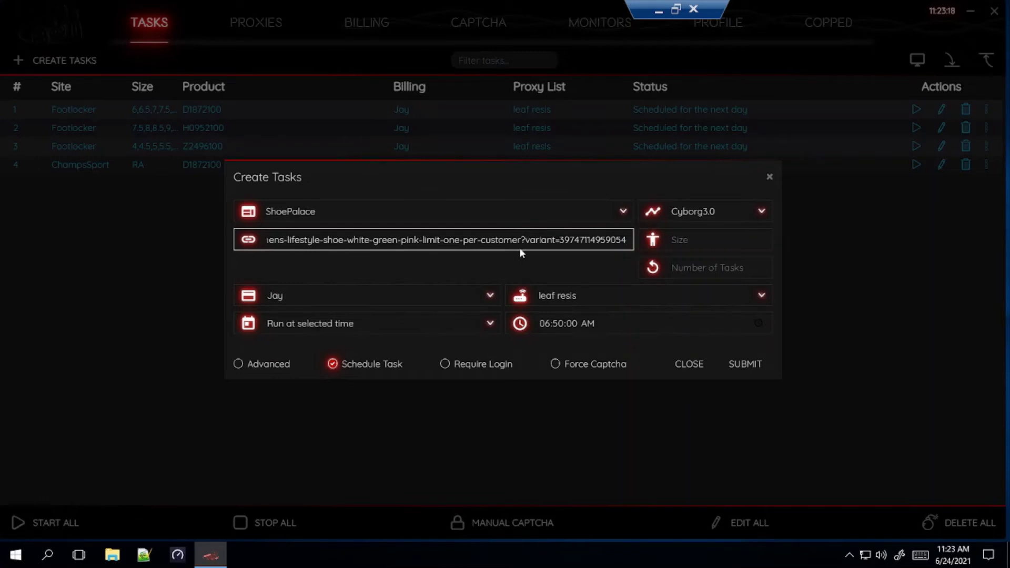
Leave Size blank and choose the Oculus ISPs 6/8 proxy list
{"action": "left_click", "coordinate": [696, 245]}
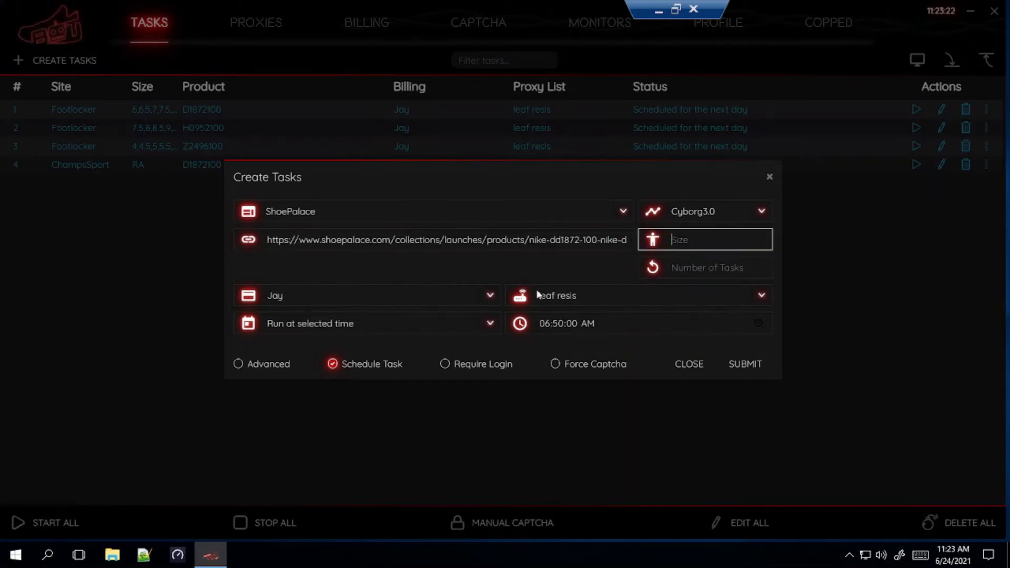
{"action": "left_click", "coordinate": [525, 274]}
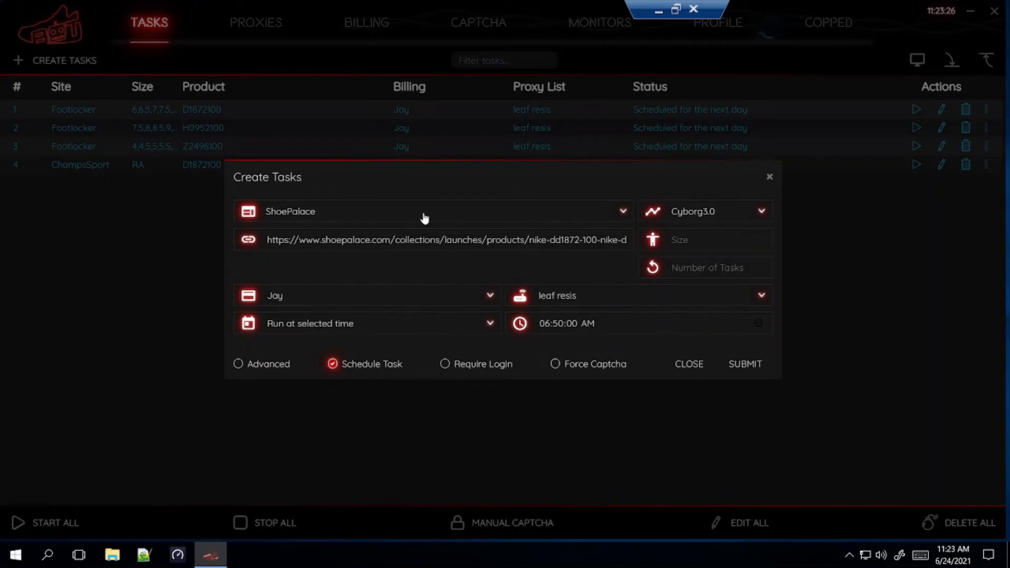
{"action": "left_click", "coordinate": [574, 291]}
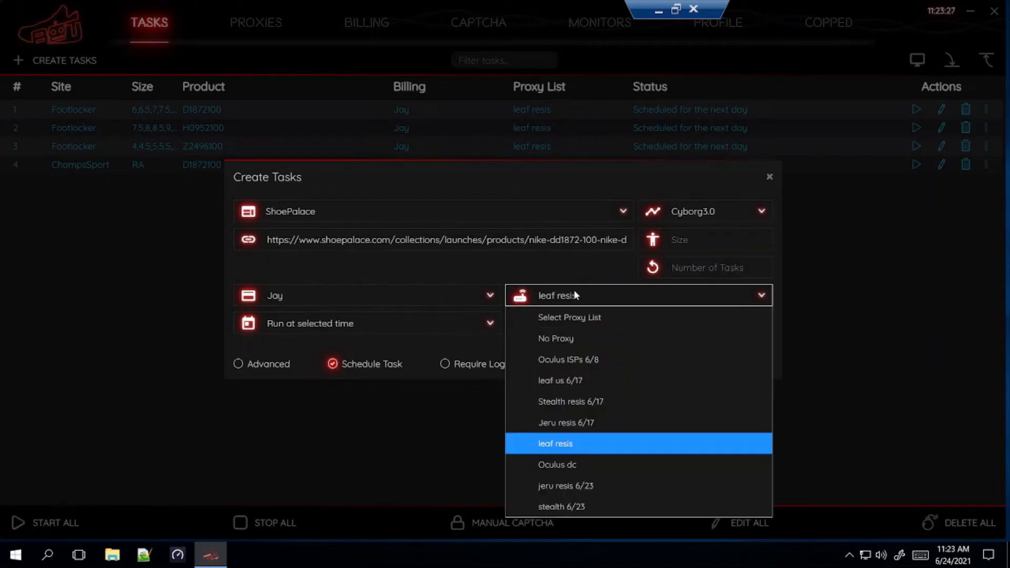
{"action": "left_click", "coordinate": [580, 361]}
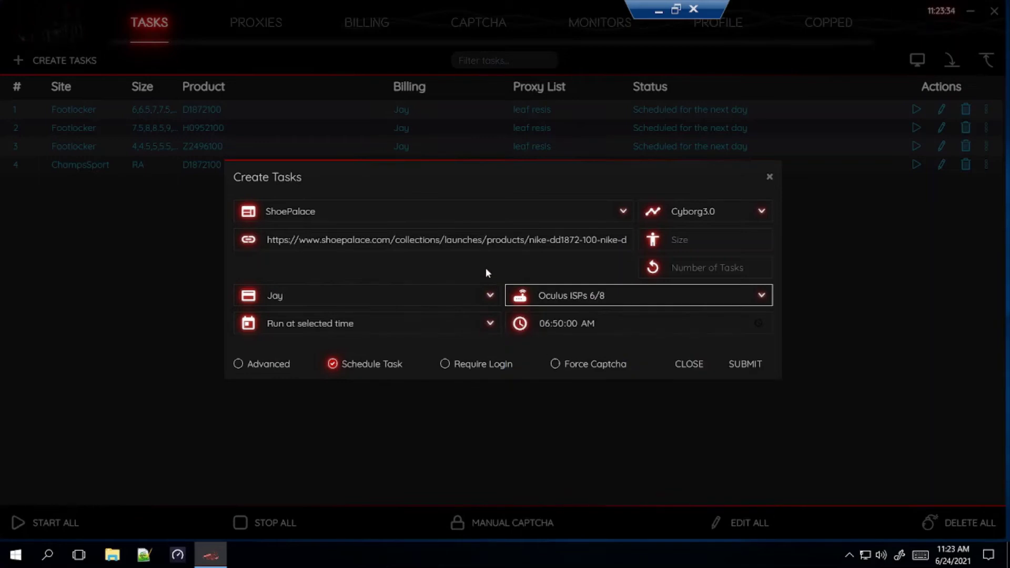
Set both monitor and restock timeouts to 3333 in the advanced settings
{"action": "left_click", "coordinate": [266, 368]}
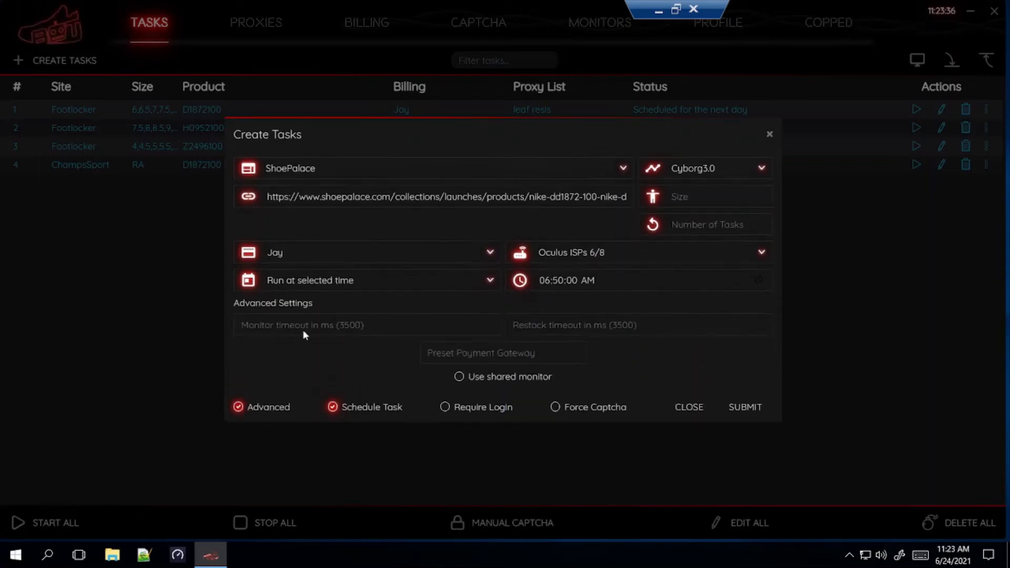
{"action": "left_click", "coordinate": [310, 321]}
{"action": "type", "text": "3333"}
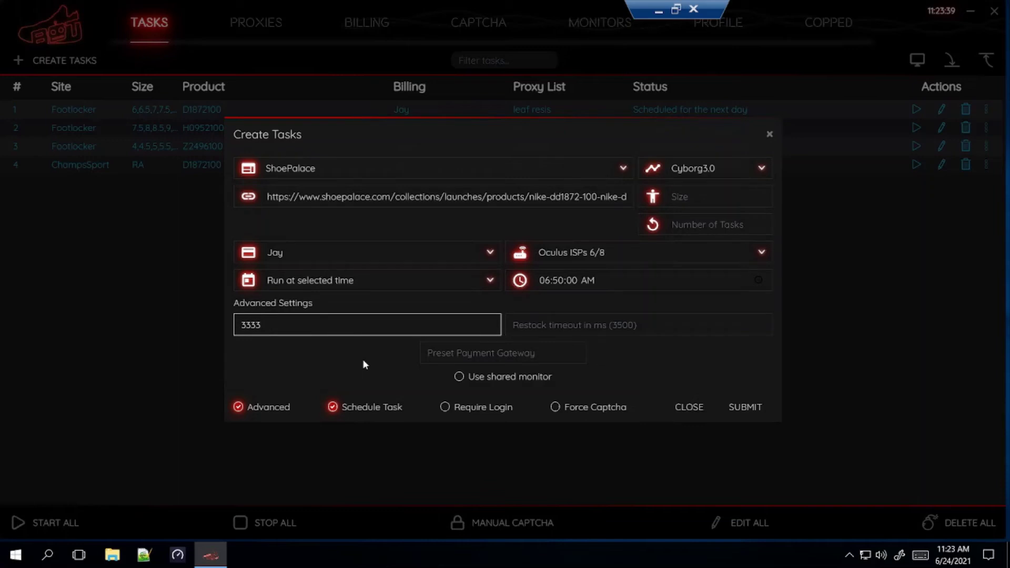
{"action": "key", "text": "Tab"}
{"action": "type", "text": "3333"}
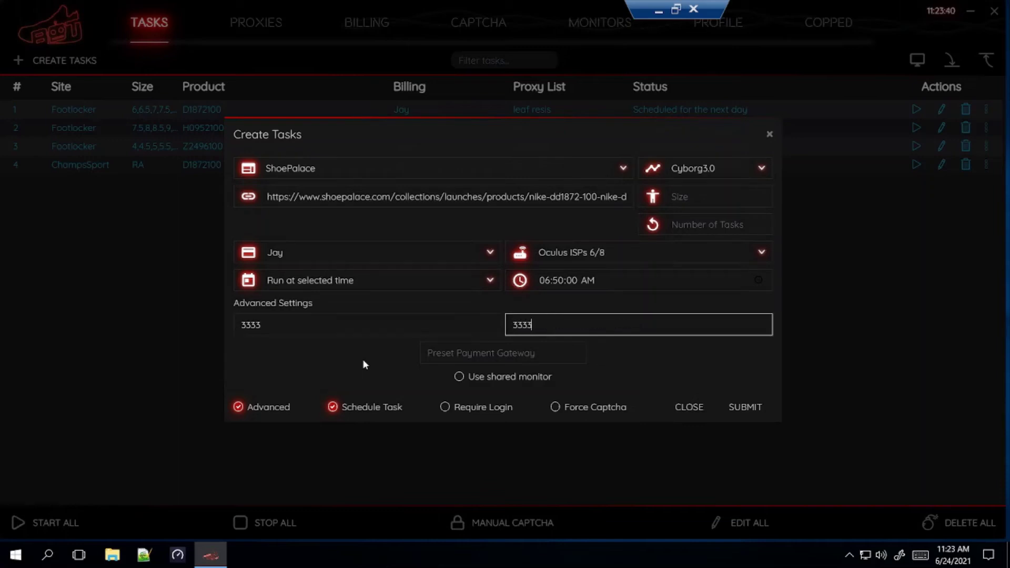
{"action": "left_click", "coordinate": [355, 367]}
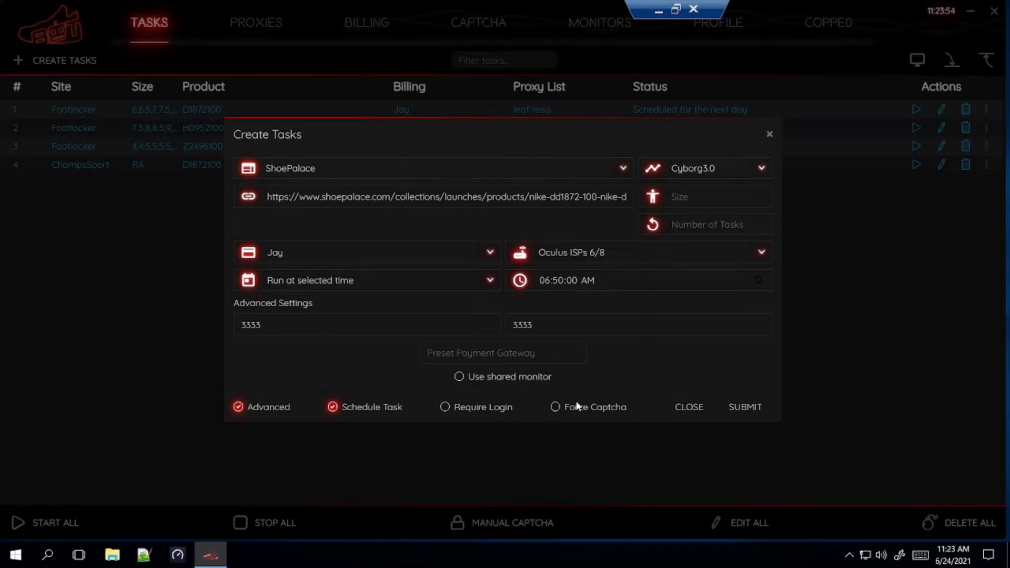
Submit the ShoePalace task and go back to the Shoe Palace releases page in Chrome
{"action": "left_click", "coordinate": [739, 409]}
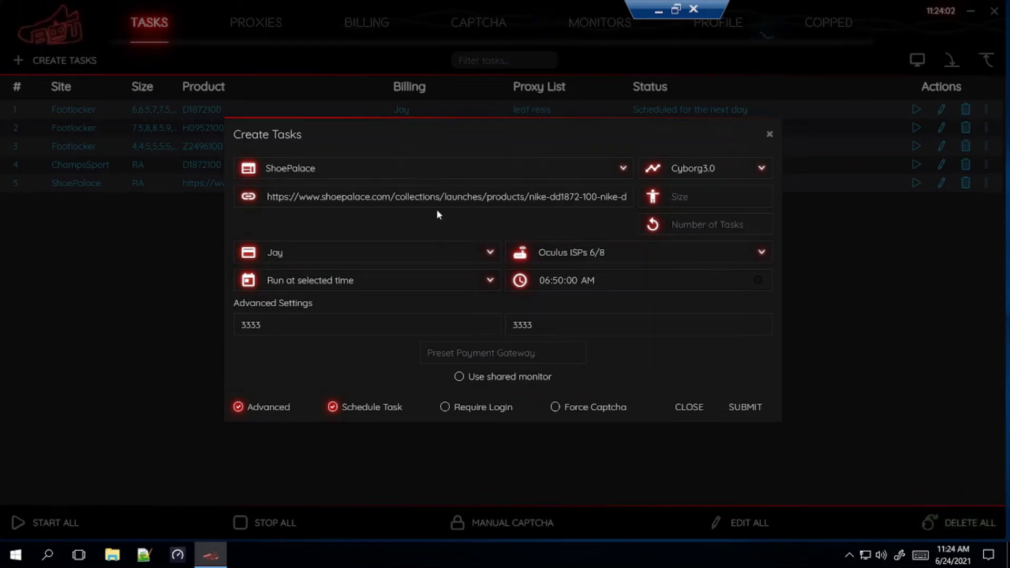
{"action": "left_click", "coordinate": [659, 10]}
{"action": "left_click", "coordinate": [14, 34]}
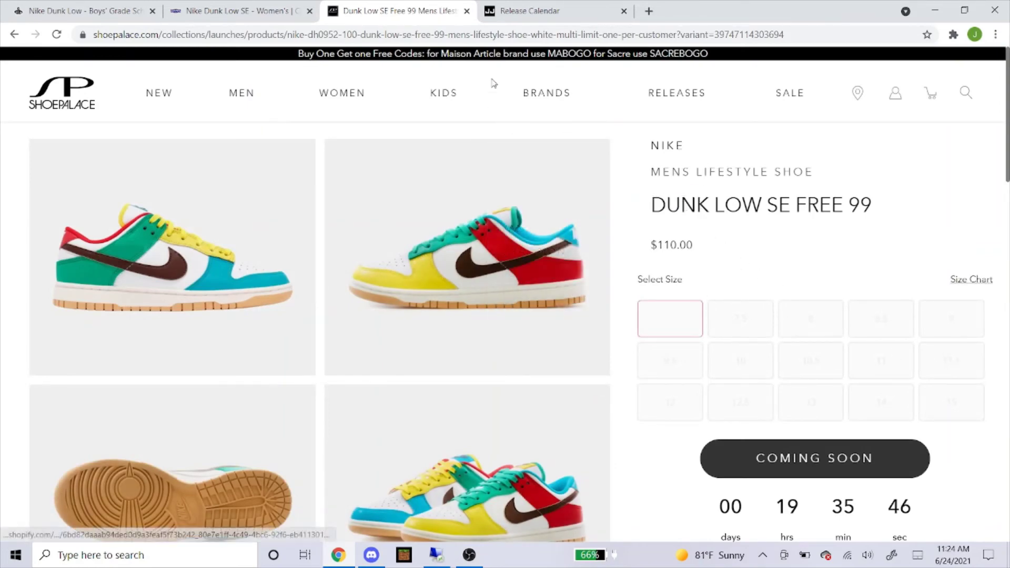
Copy the men's Dunk Low SE Free 99 page address from the address bar
{"action": "left_click", "coordinate": [484, 35]}
{"action": "right_click", "coordinate": [483, 36]}
{"action": "left_click", "coordinate": [504, 108]}
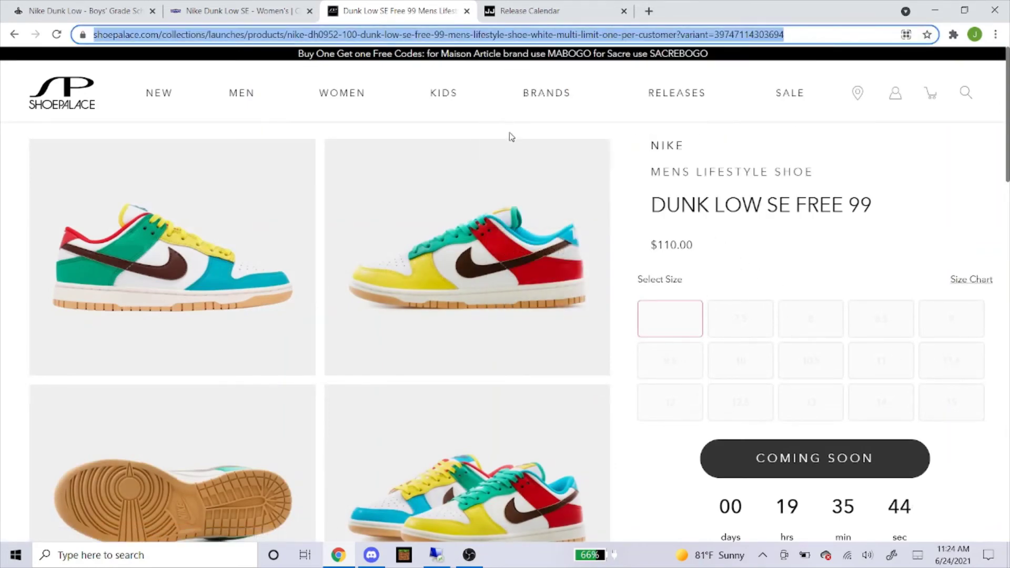
Replace the task's old link with the men's Dunk Low SE Free 99 link
{"action": "left_click", "coordinate": [436, 555]}
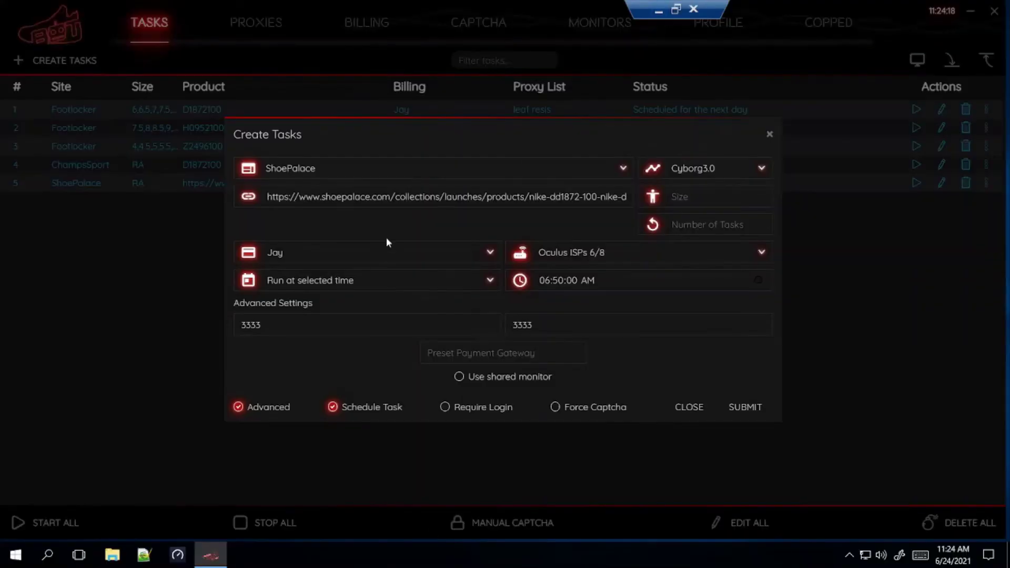
{"action": "triple_click", "coordinate": [391, 198]}
{"action": "key", "text": "BackSpace"}
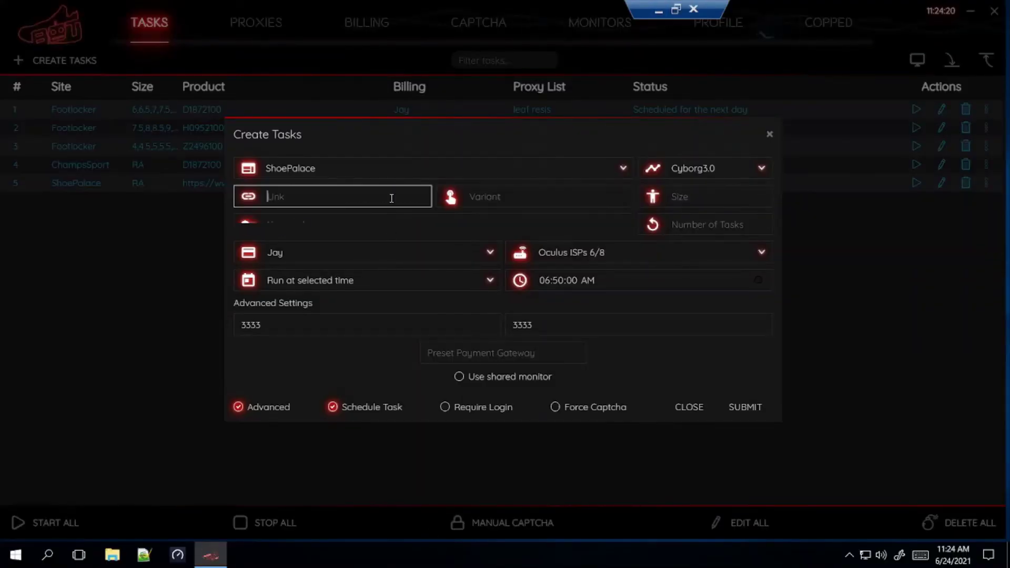
{"action": "right_click", "coordinate": [392, 197]}
{"action": "left_click", "coordinate": [409, 220]}
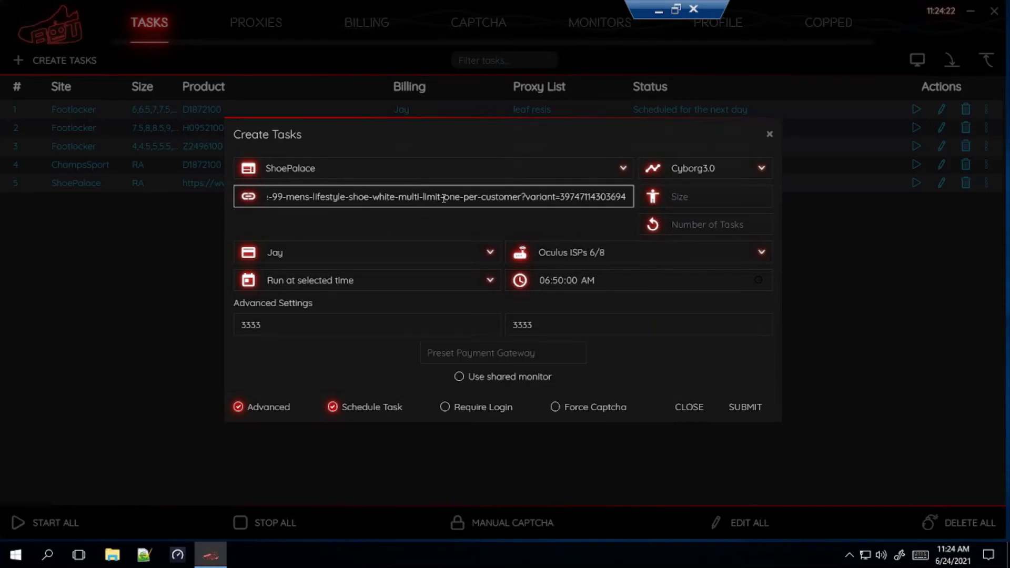
{"action": "left_click", "coordinate": [553, 250]}
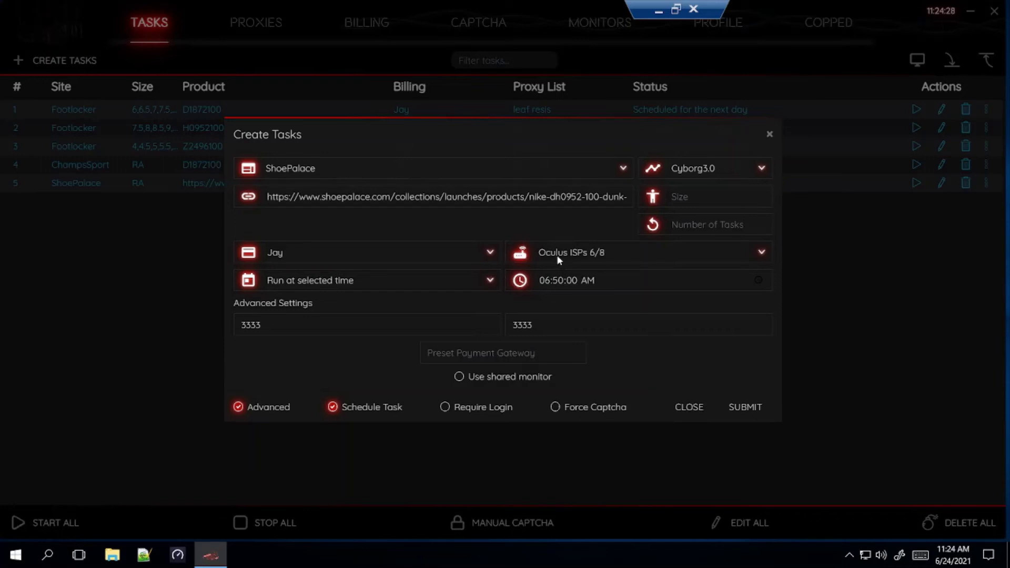
Set Proxy List to No Proxy and submit the task
{"action": "left_click", "coordinate": [557, 254]}
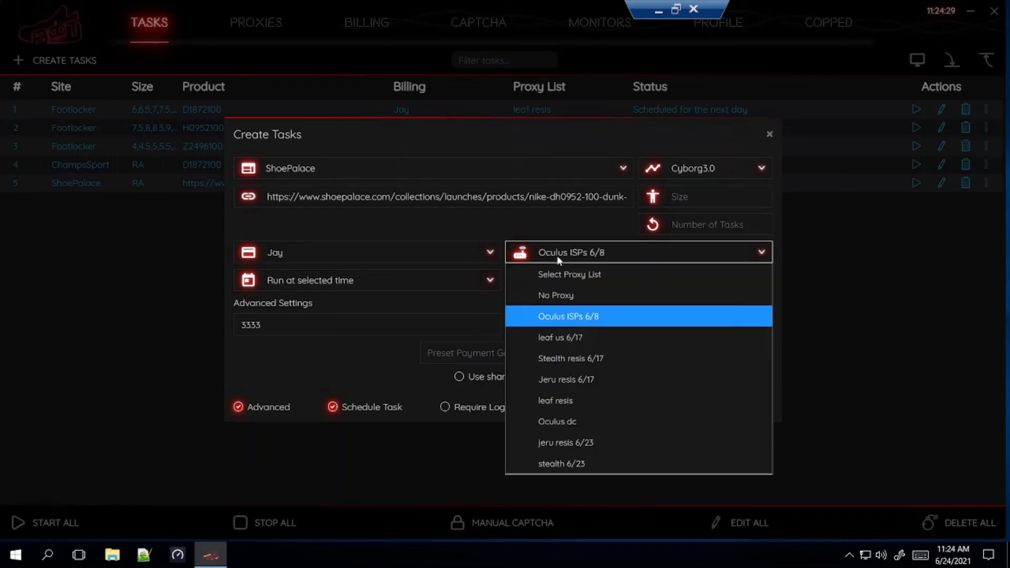
{"action": "left_click", "coordinate": [553, 292]}
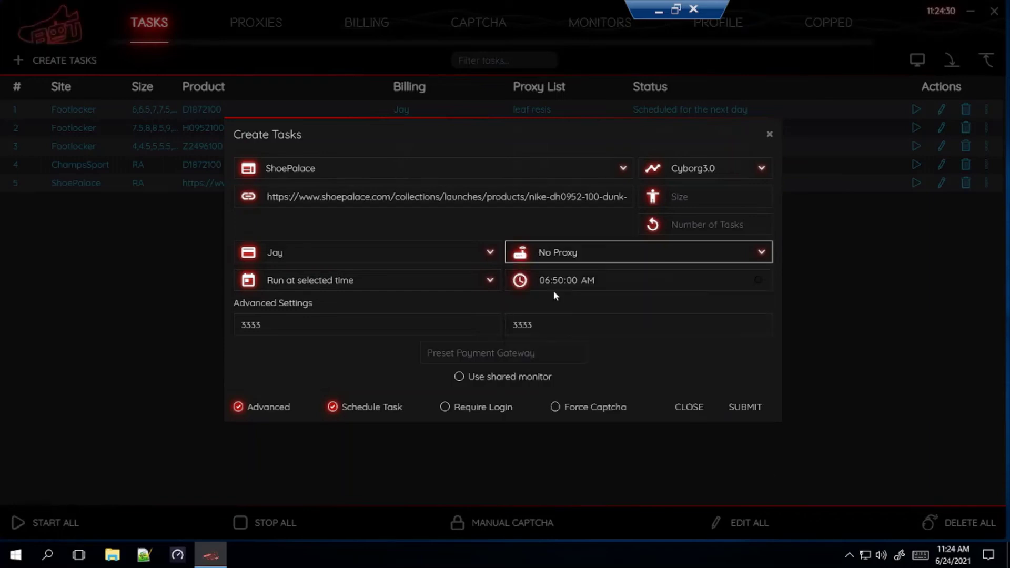
{"action": "left_click", "coordinate": [743, 408]}
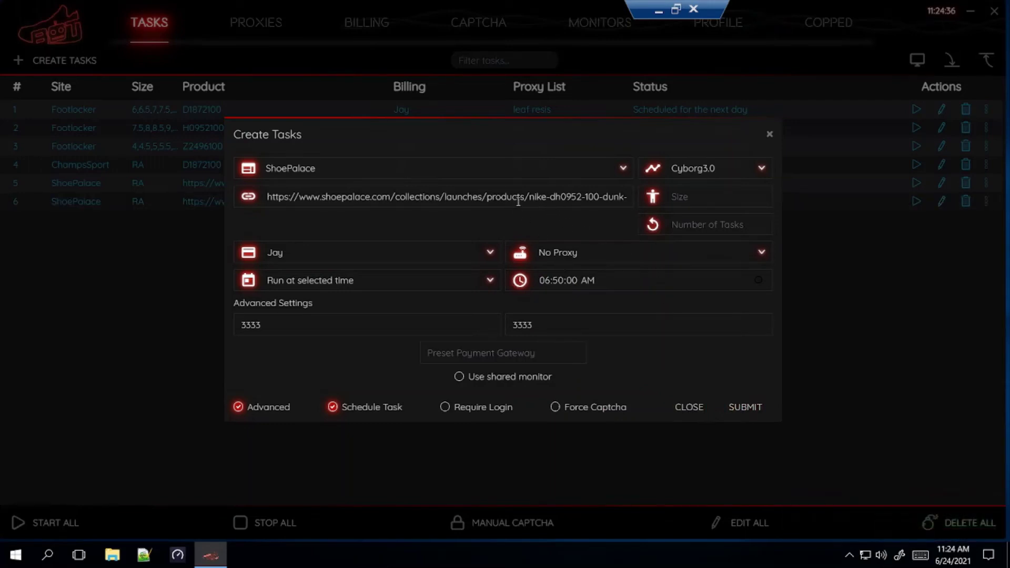
Open the grade-school Dunk Low SE Free 99 page on Shoe Palace and copy its URL
{"action": "left_click", "coordinate": [658, 10]}
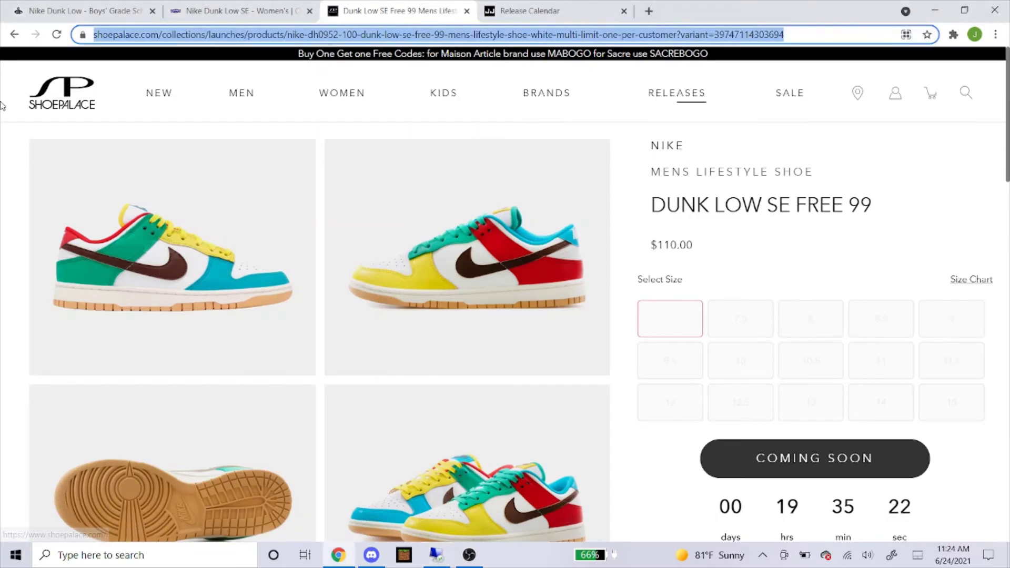
{"action": "left_click", "coordinate": [14, 34]}
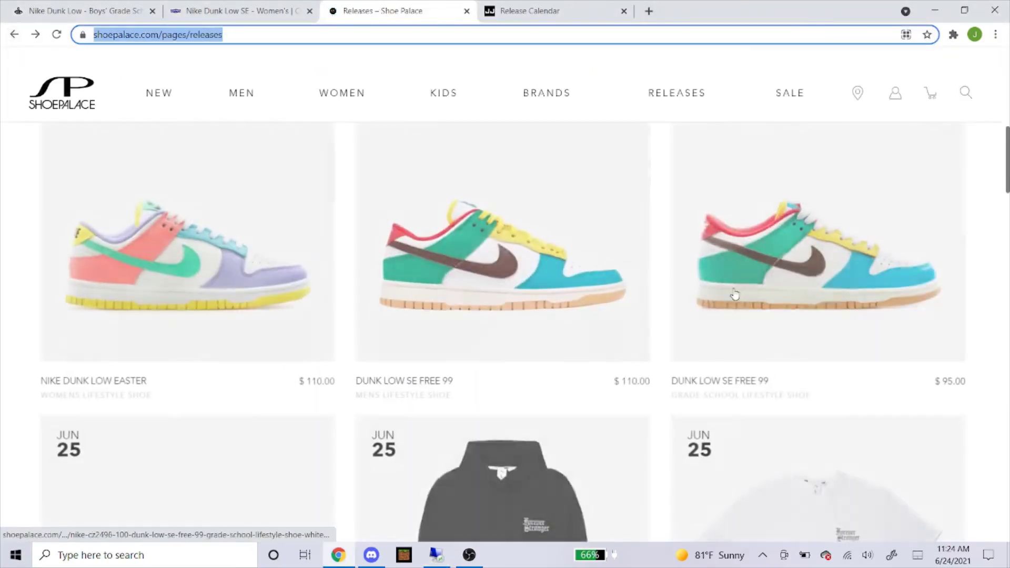
{"action": "left_click", "coordinate": [740, 294]}
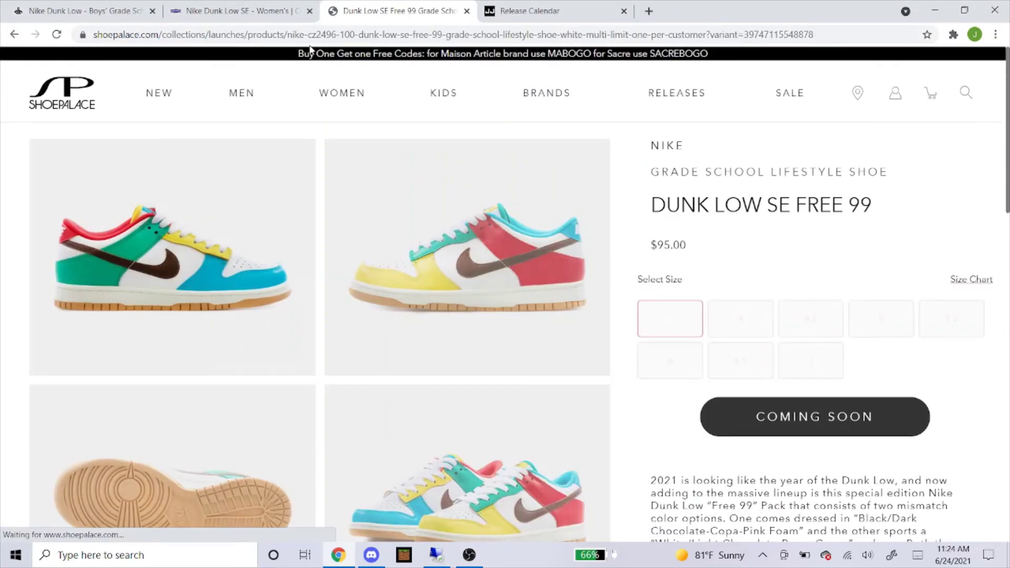
{"action": "left_click", "coordinate": [310, 34]}
{"action": "right_click", "coordinate": [310, 35]}
{"action": "left_click", "coordinate": [348, 115]}
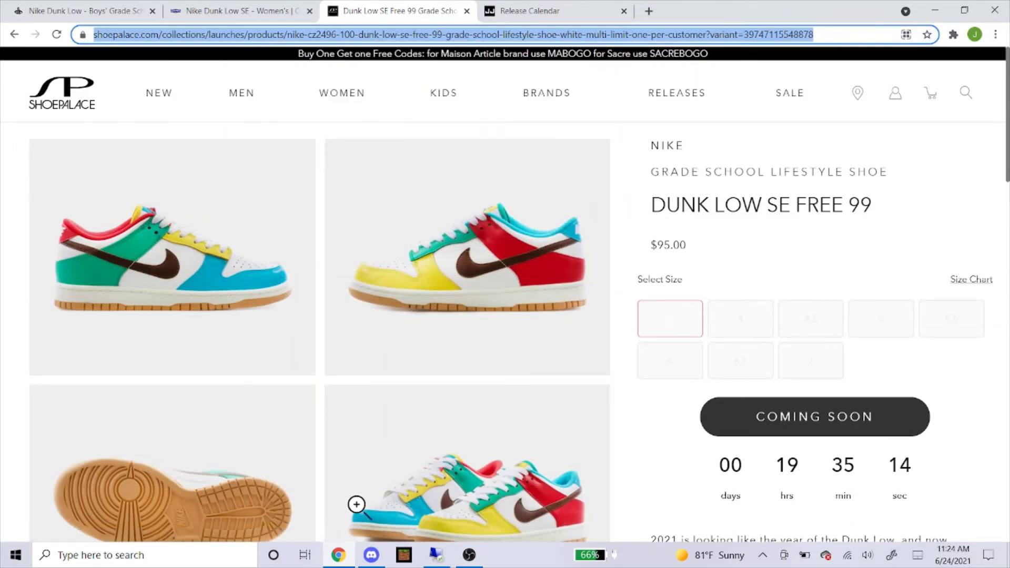
Replace the bot task's Link with the copied cz2496-100 address
{"action": "left_click", "coordinate": [436, 556]}
{"action": "triple_click", "coordinate": [410, 197]}
{"action": "key", "text": "BackSpace"}
{"action": "right_click", "coordinate": [409, 198]}
{"action": "left_click", "coordinate": [424, 219]}
Give the cz2496-100 task the Oculus ISPs 6/8 proxy list, submit it, and close the form
{"action": "left_click", "coordinate": [546, 247]}
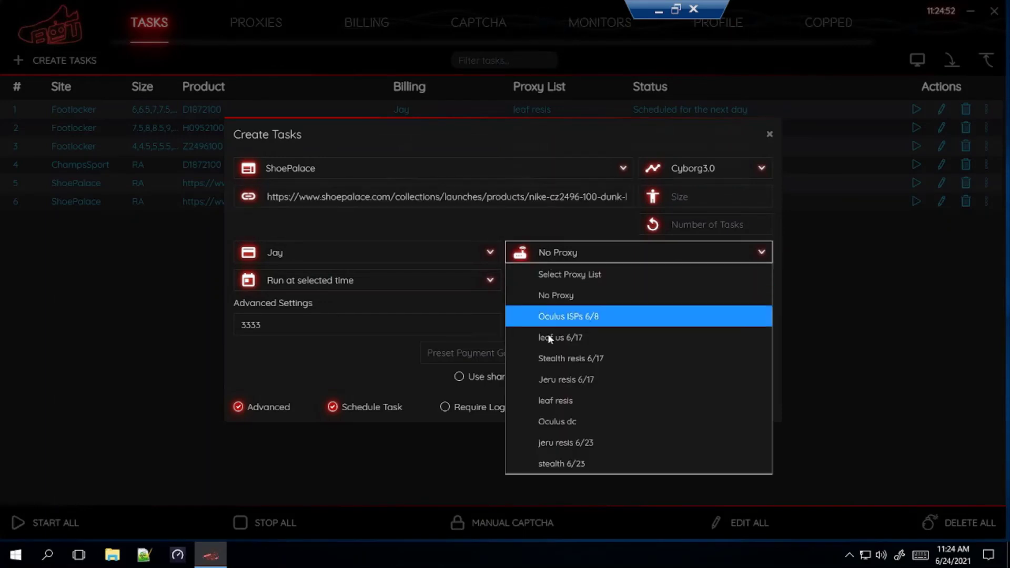
{"action": "left_click", "coordinate": [557, 316]}
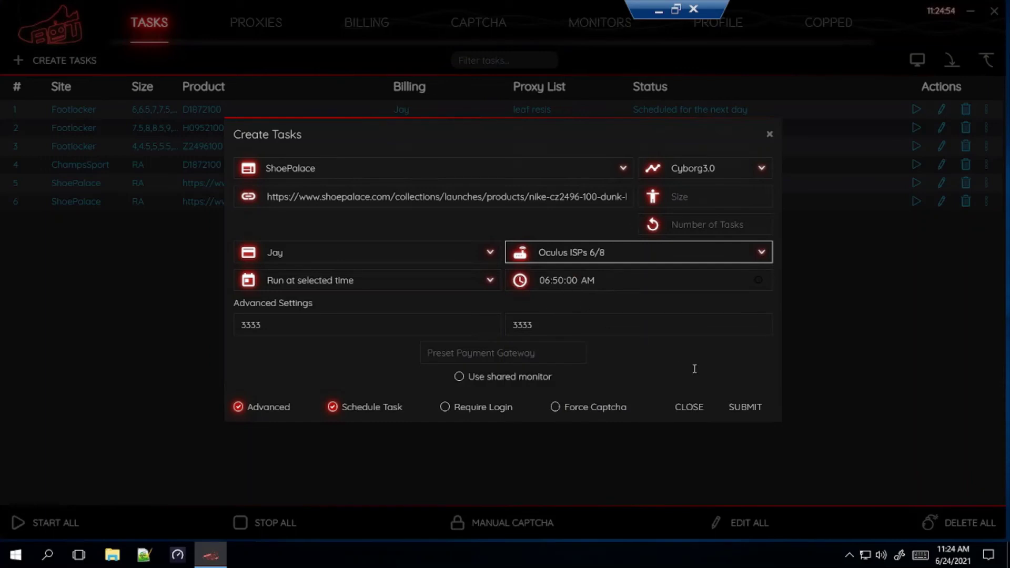
{"action": "left_click", "coordinate": [742, 409]}
{"action": "left_click", "coordinate": [692, 406]}
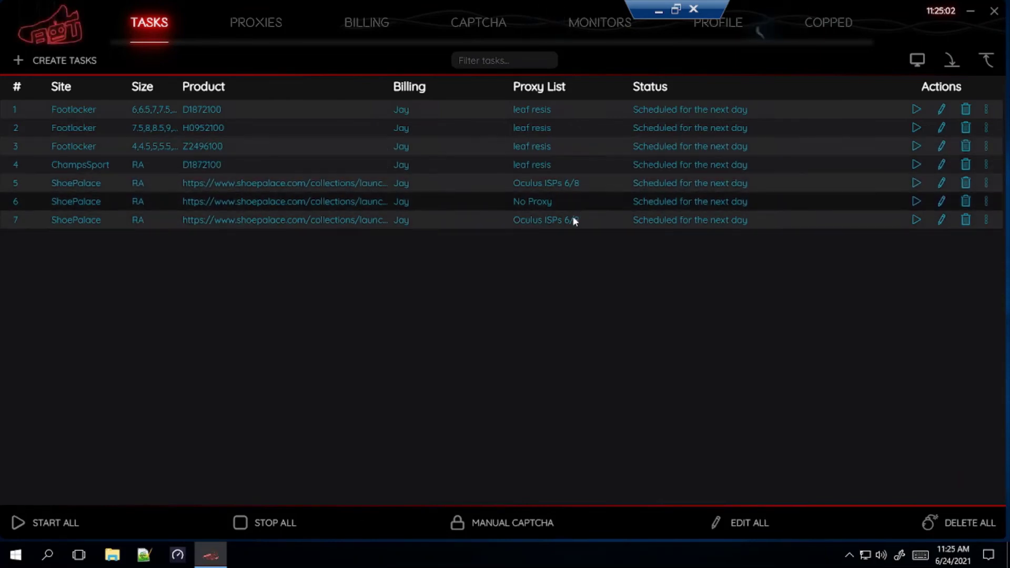
{"action": "mouse_move", "coordinate": [566, 219]}
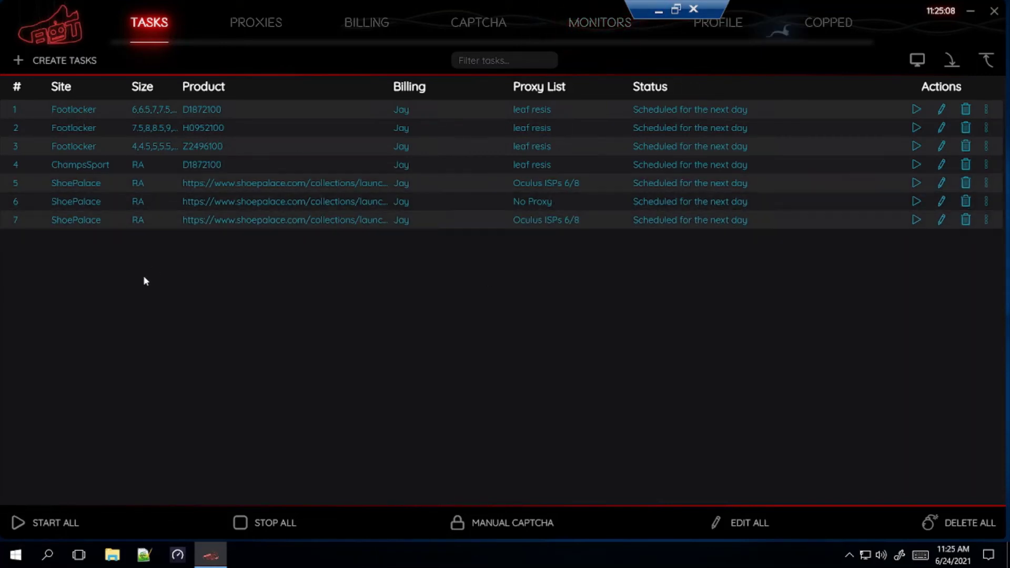
Start a new task targeting JimmyJazz with Cyborg3.0 checkout mode
{"action": "left_click", "coordinate": [64, 62]}
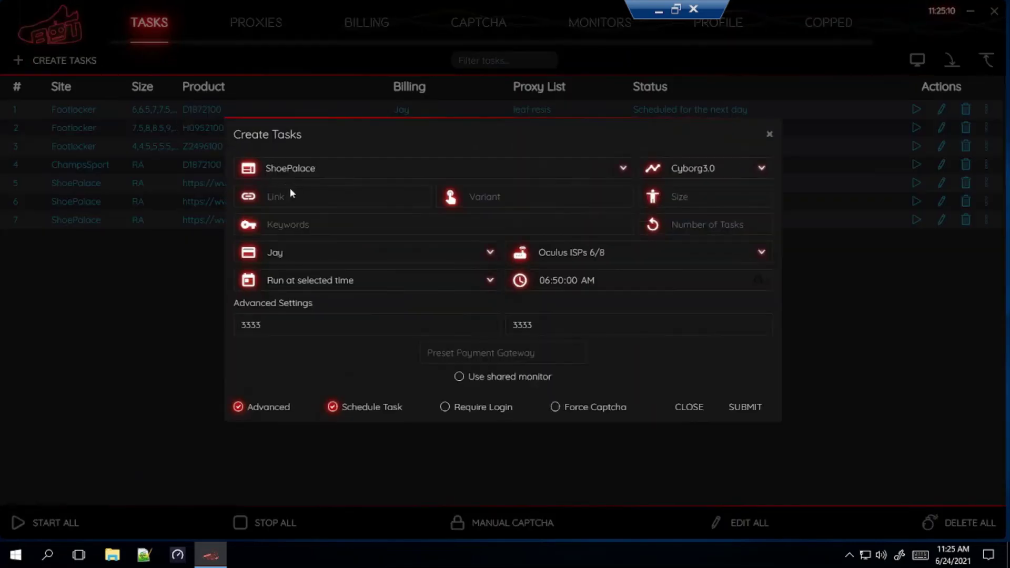
{"action": "left_click", "coordinate": [301, 166]}
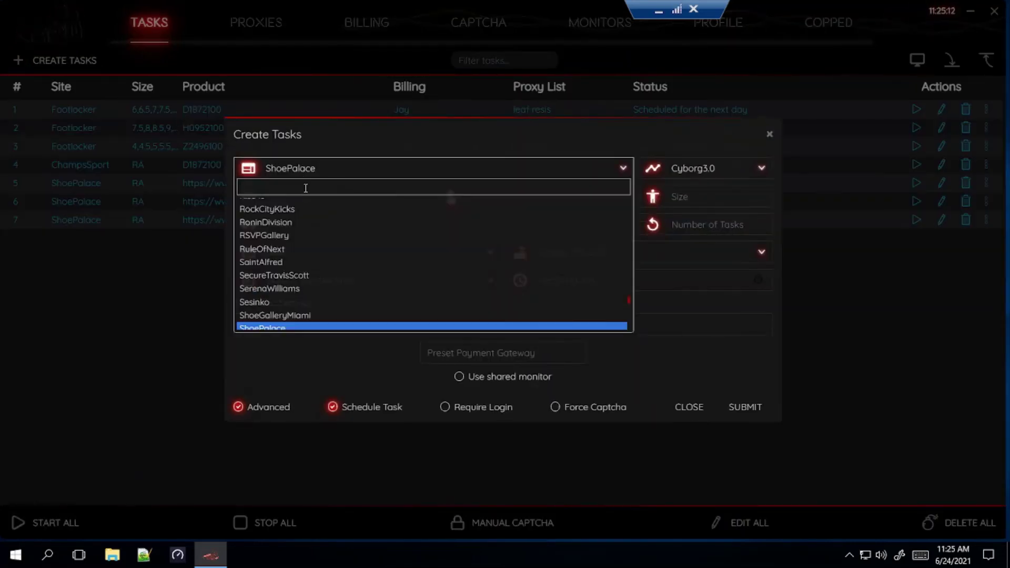
{"action": "type", "text": "jim"}
{"action": "key", "text": "Return"}
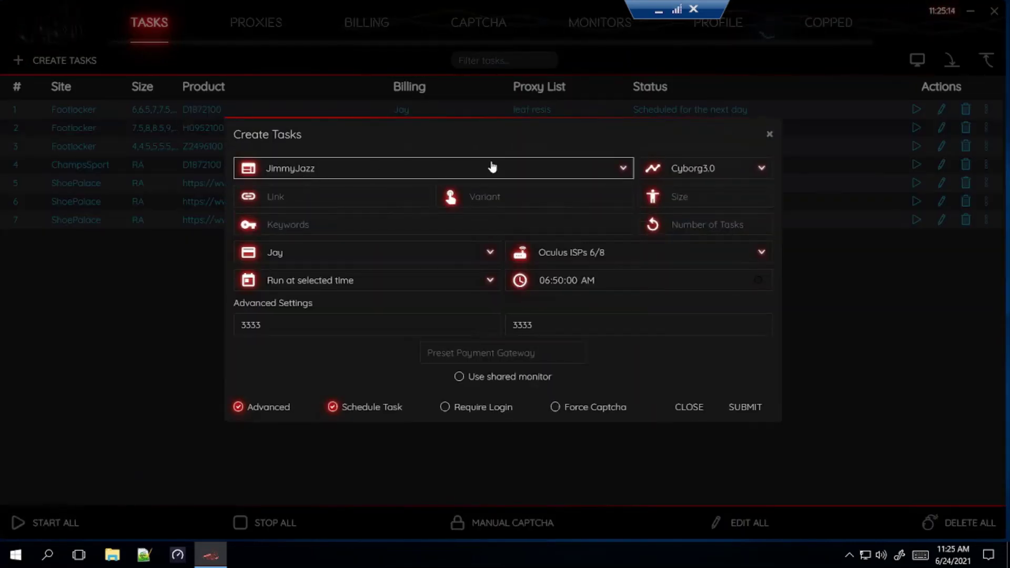
{"action": "left_click", "coordinate": [694, 168]}
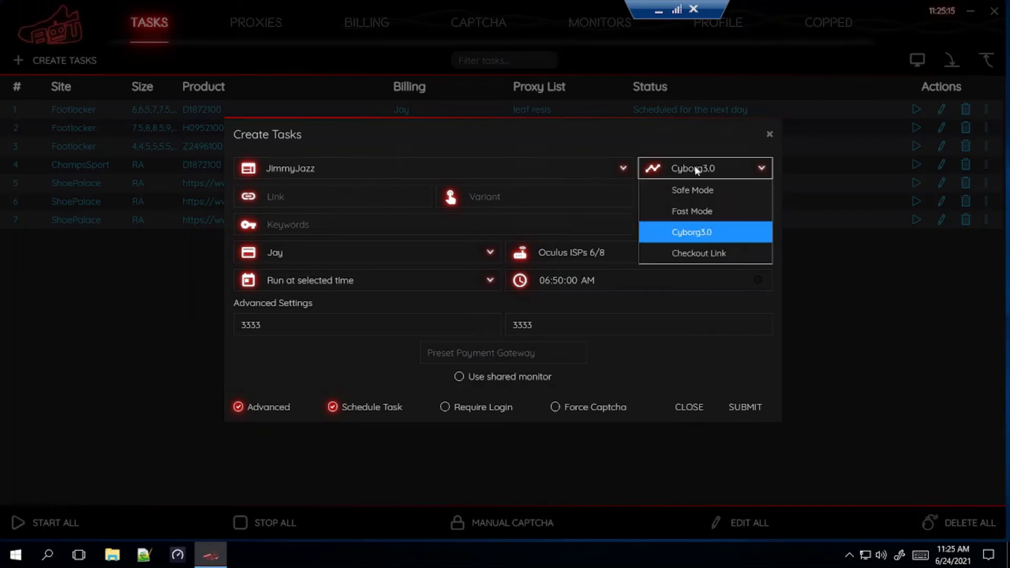
{"action": "left_click", "coordinate": [687, 232]}
Bring up the Jimmy Jazz release calendar and scroll to find the Dunk Low SE Easter card
{"action": "left_click", "coordinate": [321, 198]}
{"action": "left_click", "coordinate": [659, 10]}
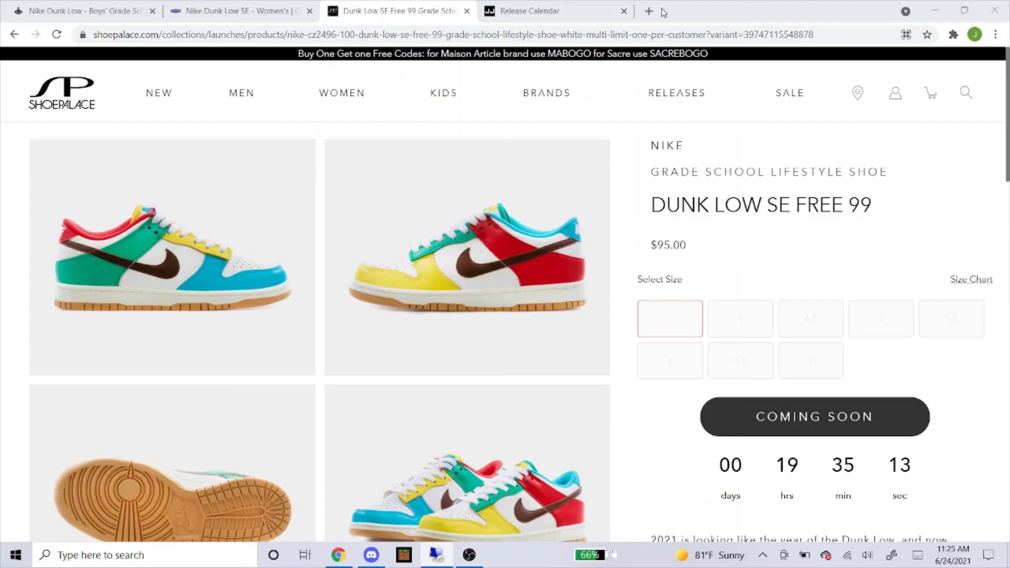
{"action": "left_click", "coordinate": [525, 8]}
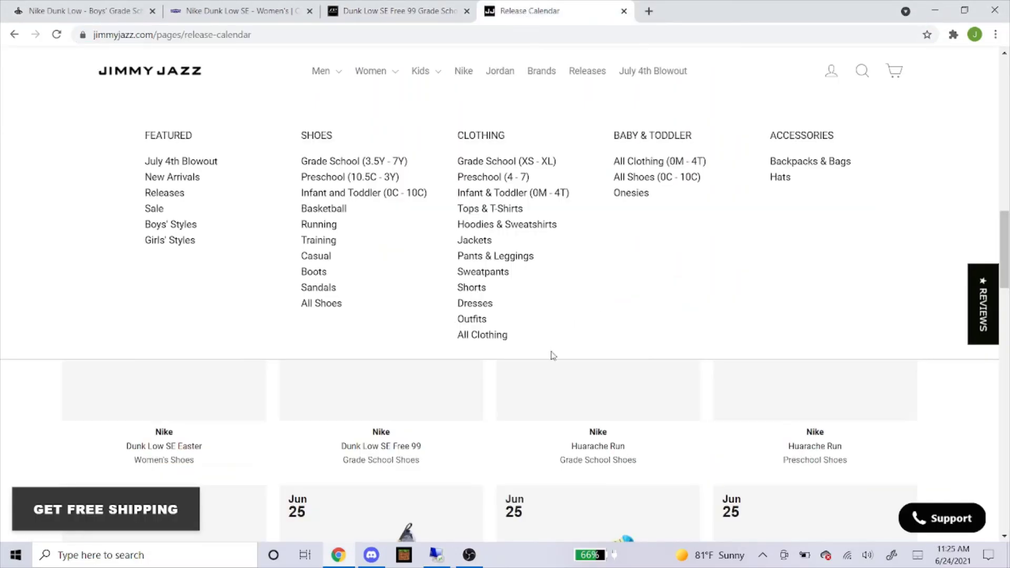
{"action": "scroll", "coordinate": [687, 379], "scroll_direction": "down", "scroll_amount": 3}
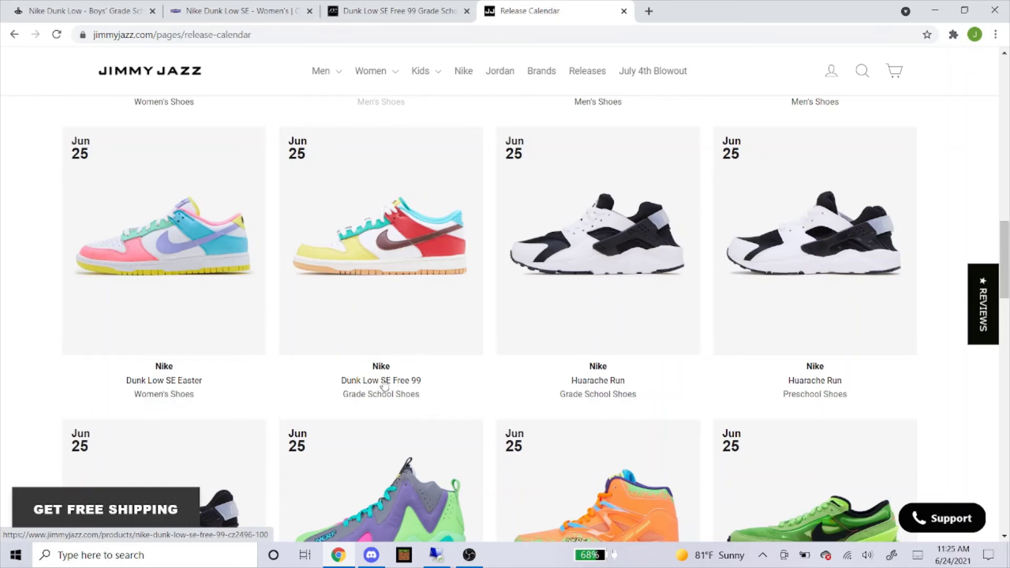
{"action": "scroll", "coordinate": [380, 401], "scroll_direction": "up", "scroll_amount": 6}
{"action": "scroll", "coordinate": [380, 401], "scroll_direction": "down", "scroll_amount": 5}
{"action": "scroll", "coordinate": [380, 401], "scroll_direction": "up", "scroll_amount": 7}
{"action": "scroll", "coordinate": [394, 429], "scroll_direction": "up", "scroll_amount": 8}
{"action": "scroll", "coordinate": [392, 426], "scroll_direction": "down", "scroll_amount": 15}
{"action": "scroll", "coordinate": [389, 417], "scroll_direction": "up", "scroll_amount": 10}
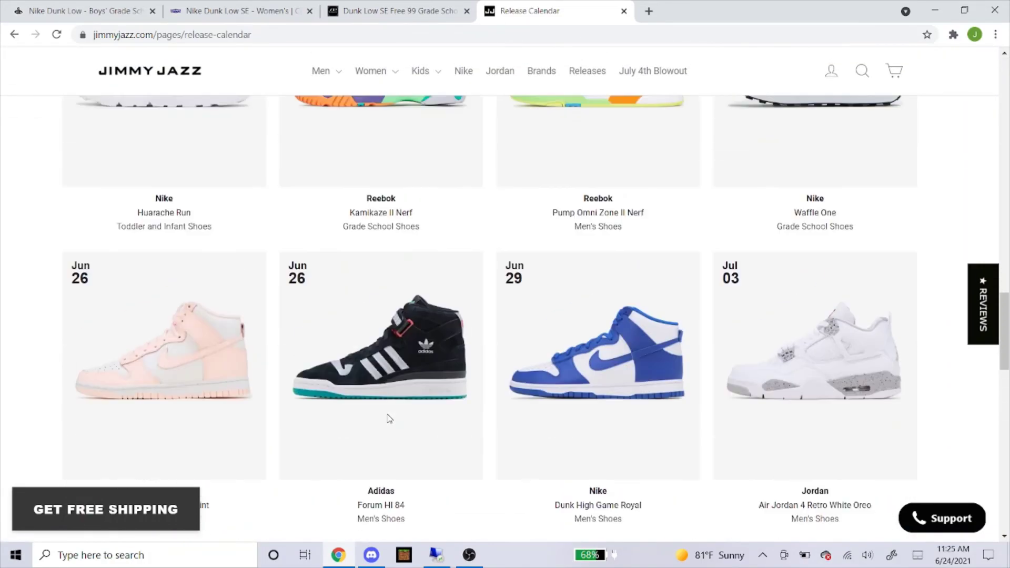
{"action": "scroll", "coordinate": [210, 279], "scroll_direction": "up", "scroll_amount": 1}
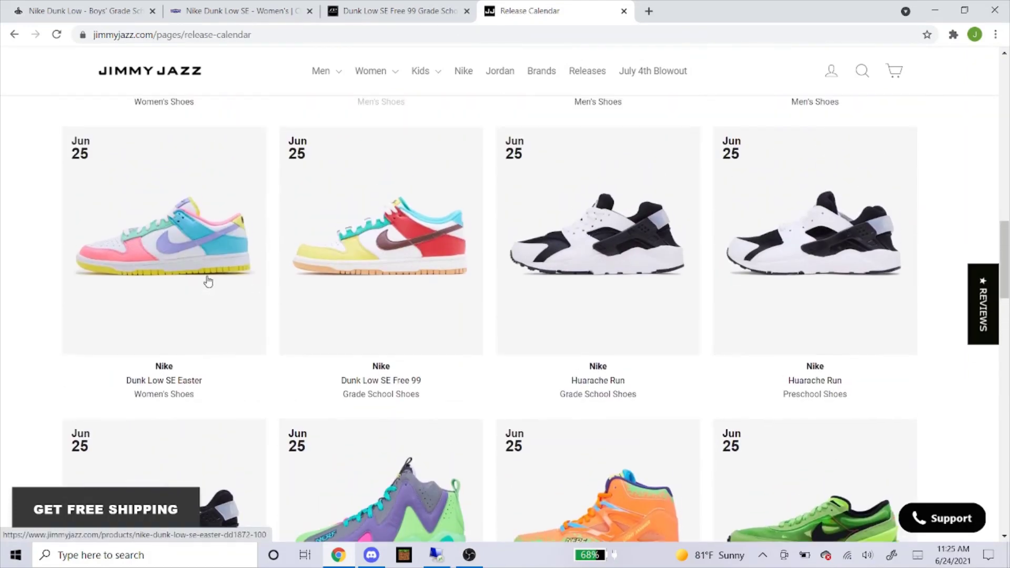
Open the Dunk Low SE Easter product page and copy its web address
{"action": "left_click", "coordinate": [190, 253]}
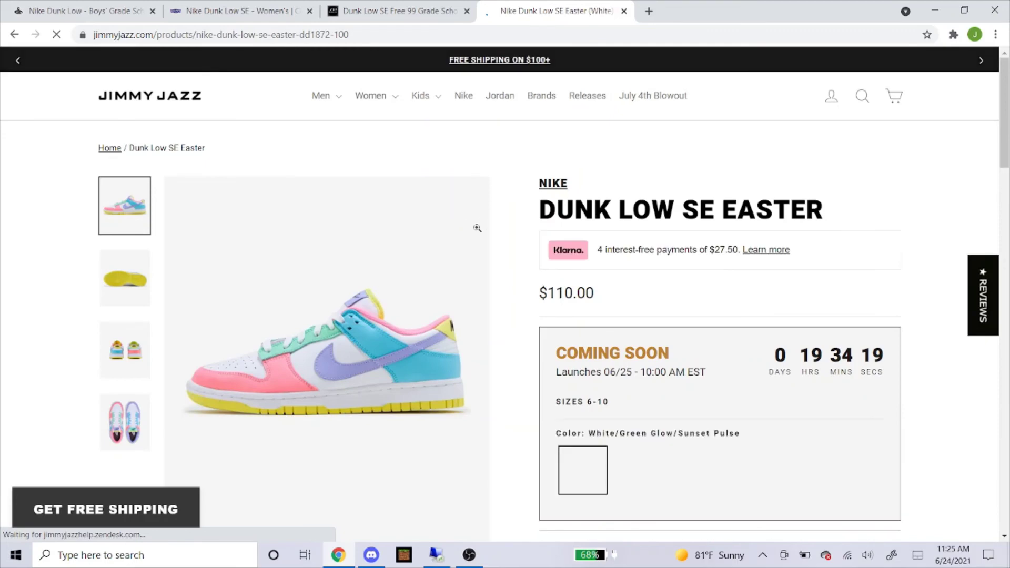
{"action": "mouse_move", "coordinate": [391, 109]}
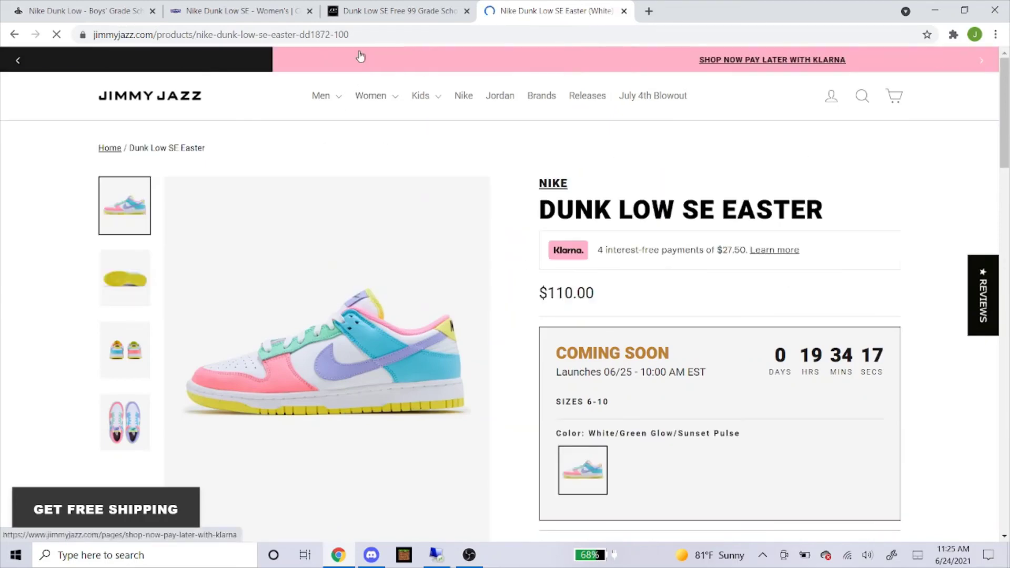
{"action": "left_click", "coordinate": [357, 35]}
{"action": "right_click", "coordinate": [356, 35]}
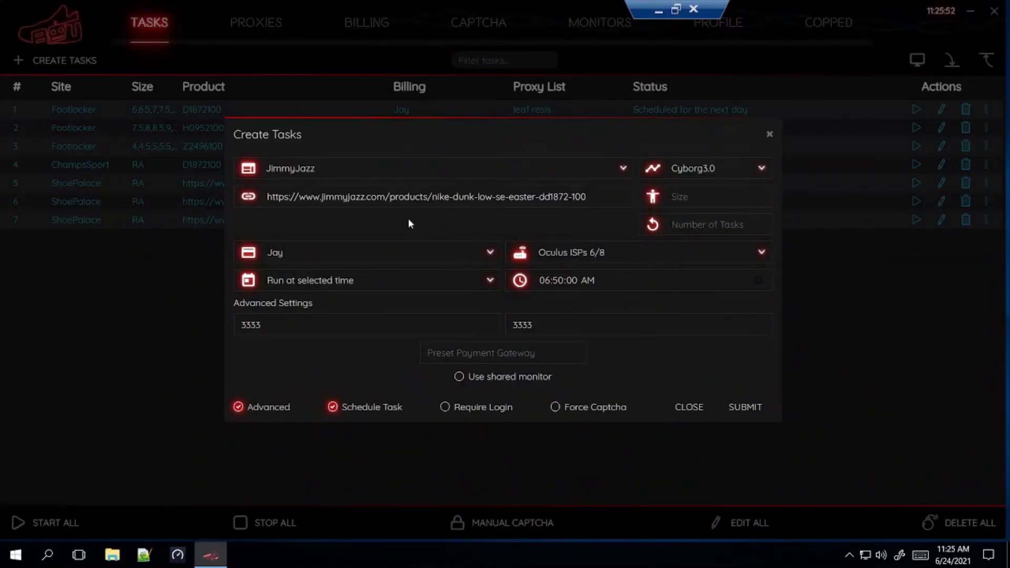
Add the JimmyJazz Easter task with proxy Oculus ISPs 6/8, start 06:54 AM, both 3333 settings checked
{"action": "left_click", "coordinate": [557, 255]}
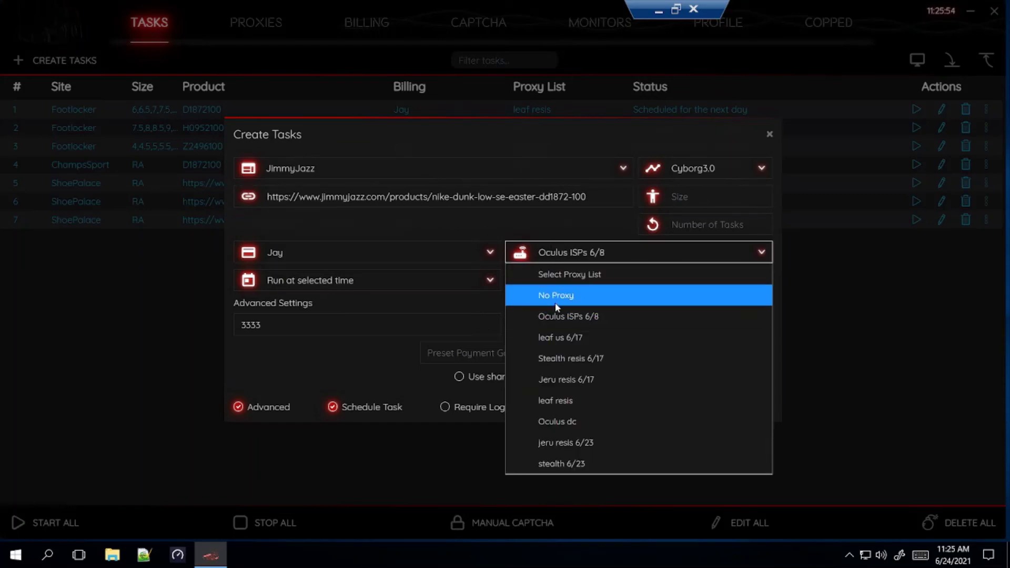
{"action": "left_click", "coordinate": [580, 315]}
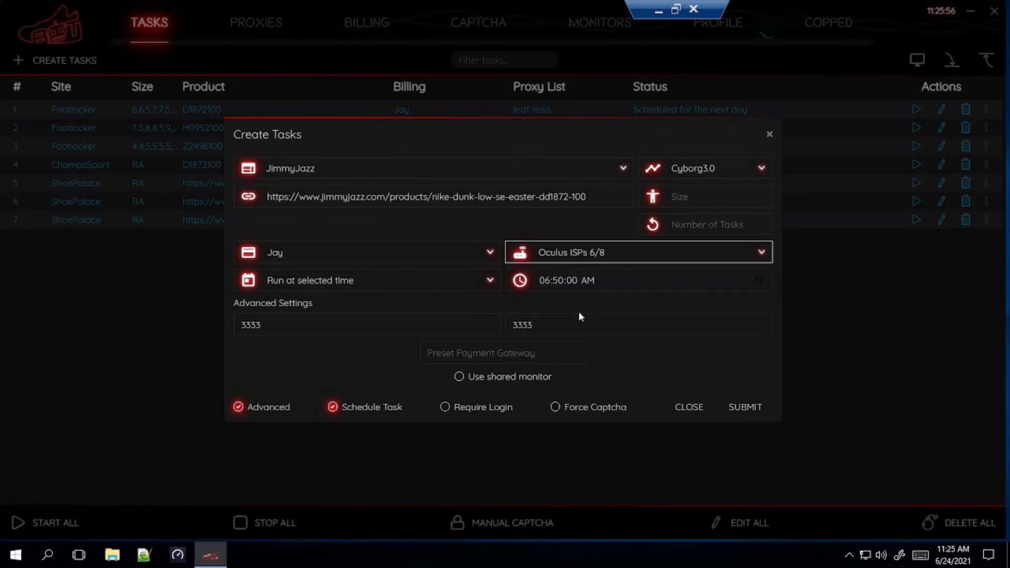
{"action": "left_click", "coordinate": [562, 282]}
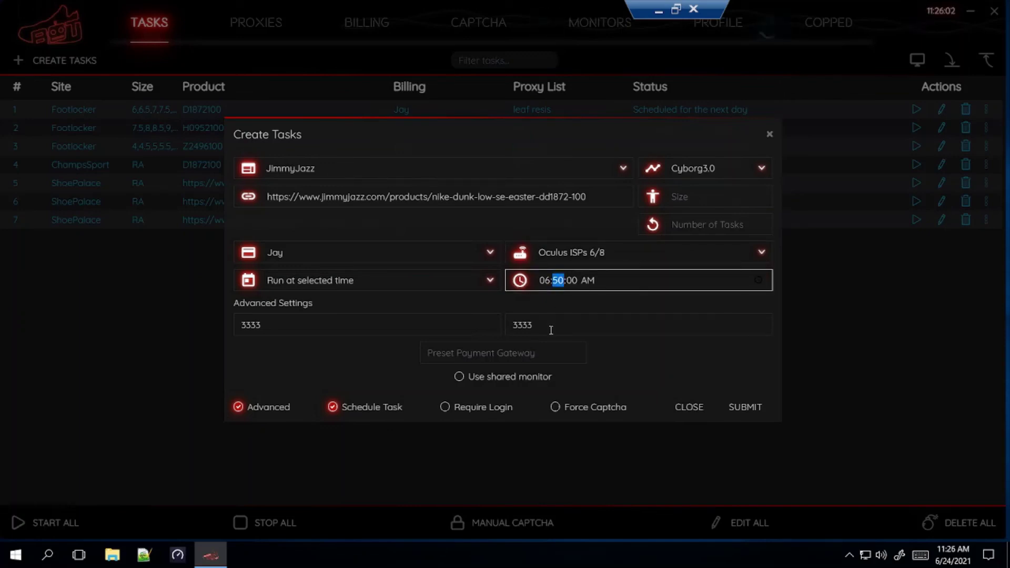
{"action": "type", "text": "54"}
{"action": "left_click", "coordinate": [718, 377]}
{"action": "left_click", "coordinate": [377, 333]}
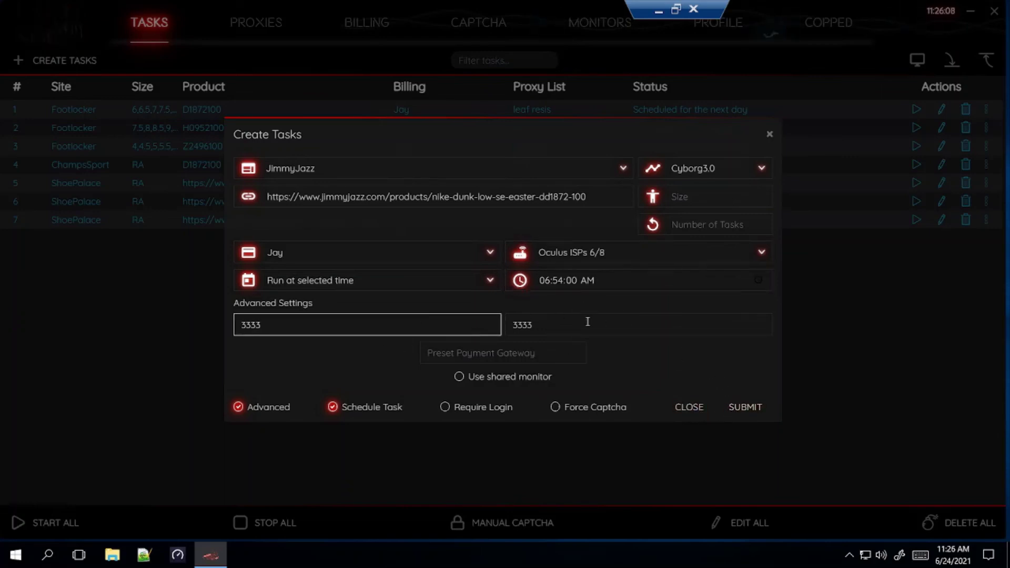
{"action": "left_click", "coordinate": [585, 324]}
{"action": "left_click", "coordinate": [736, 408]}
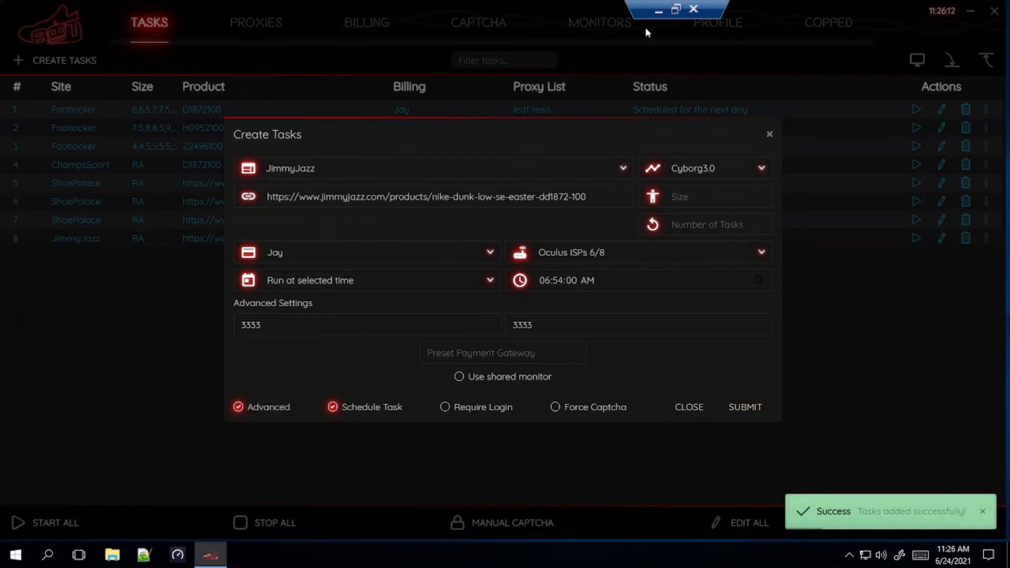
{"action": "left_click", "coordinate": [659, 10]}
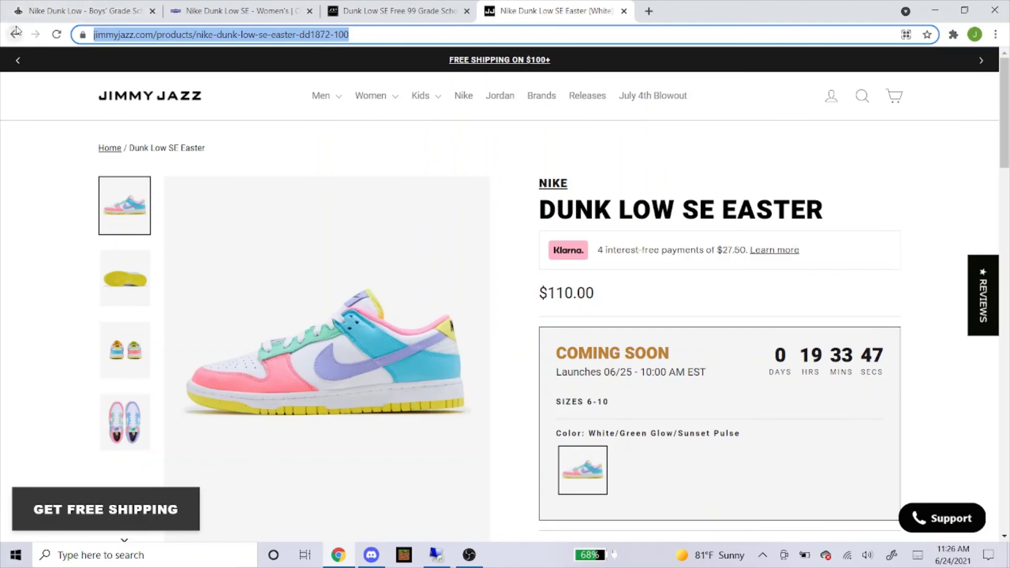
Return to the release calendar, open the Dunk Low SE Free 99 page and copy its address
{"action": "left_click", "coordinate": [14, 34]}
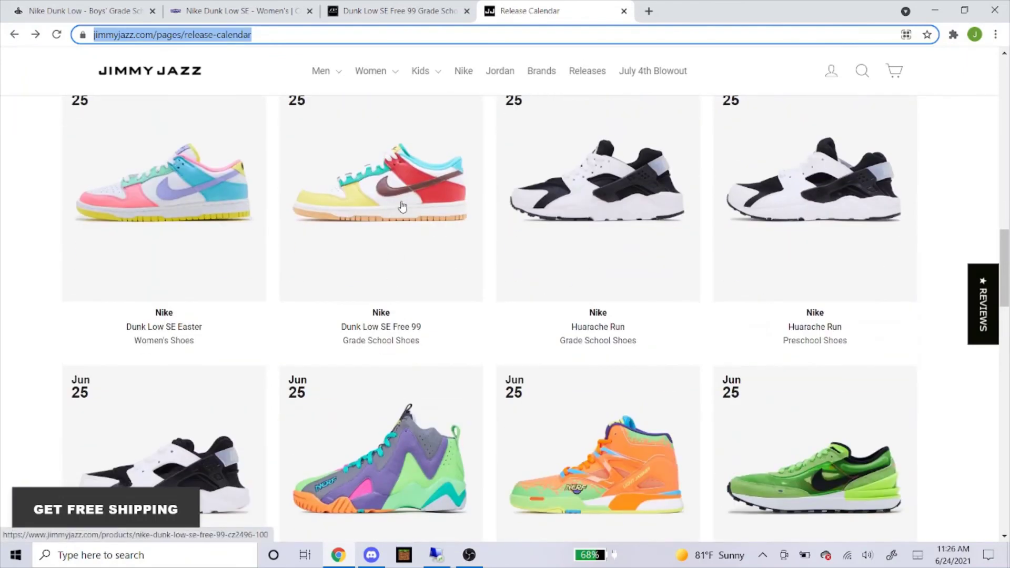
{"action": "left_click", "coordinate": [401, 200]}
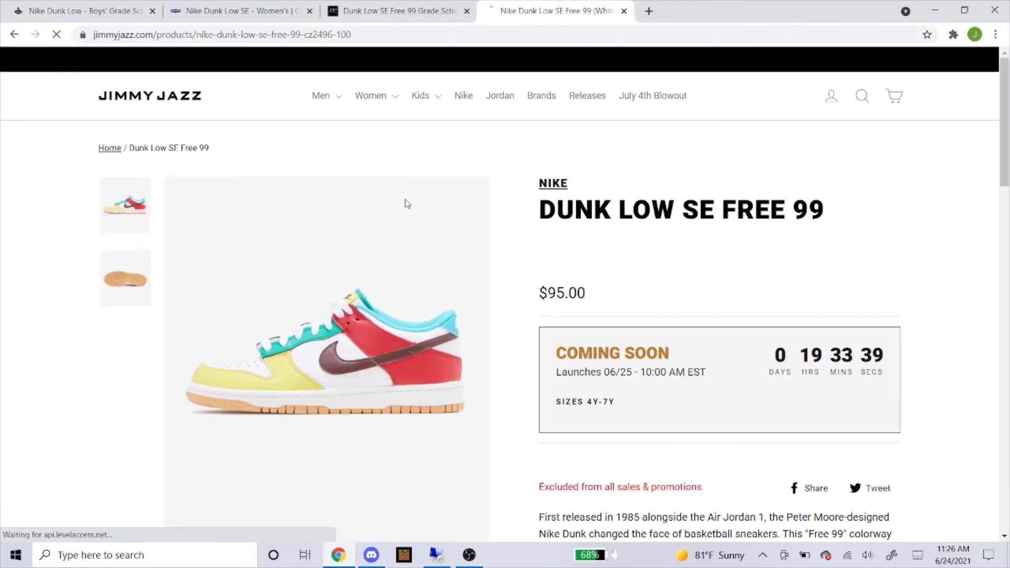
{"action": "left_click", "coordinate": [385, 35]}
{"action": "right_click", "coordinate": [384, 35]}
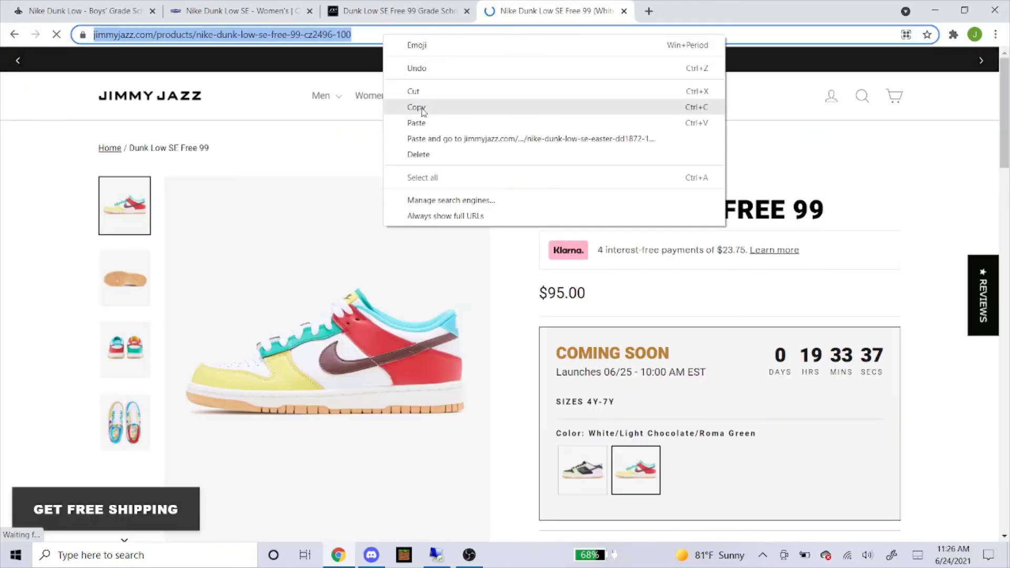
{"action": "left_click", "coordinate": [416, 107]}
Replace the Easter link with the Free 99 address, submit the ninth JimmyJazz task and close the form
{"action": "left_click", "coordinate": [436, 556]}
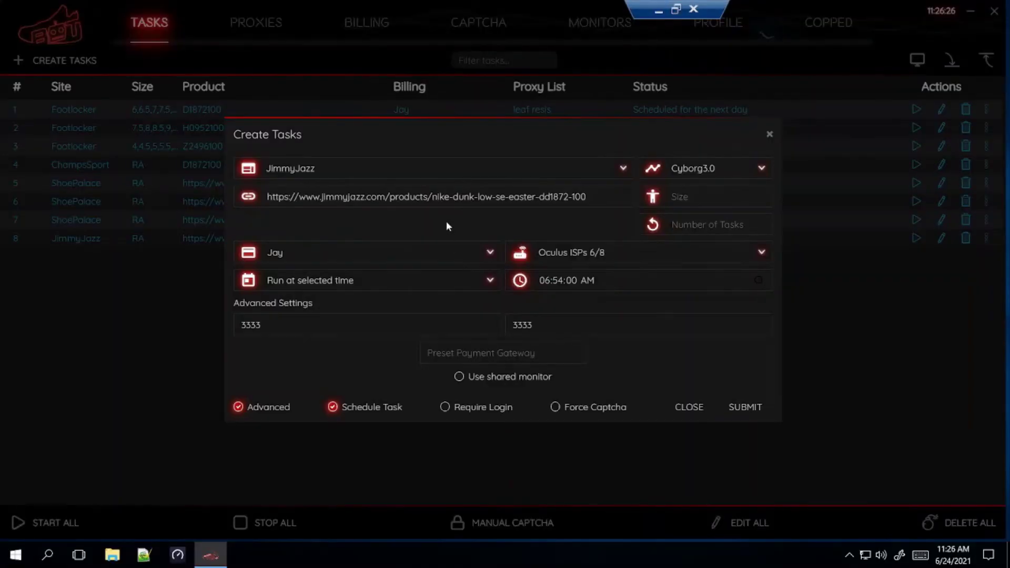
{"action": "left_click", "coordinate": [456, 197]}
{"action": "key", "text": "ctrl+a"}
{"action": "key", "text": "BackSpace"}
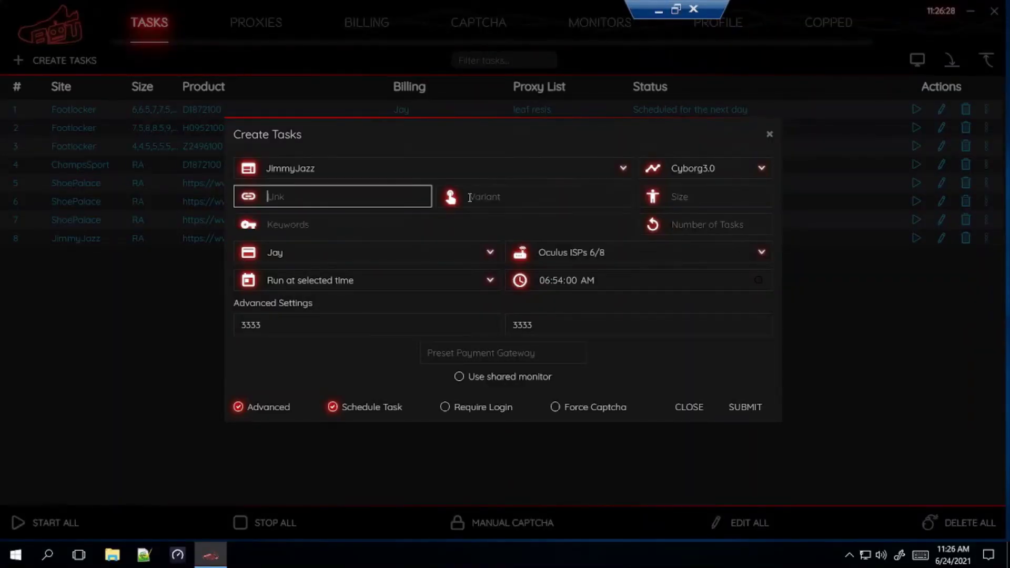
{"action": "right_click", "coordinate": [463, 200]}
{"action": "left_click", "coordinate": [401, 197]}
{"action": "right_click", "coordinate": [401, 196]}
{"action": "left_click", "coordinate": [424, 221]}
{"action": "left_click", "coordinate": [734, 410]}
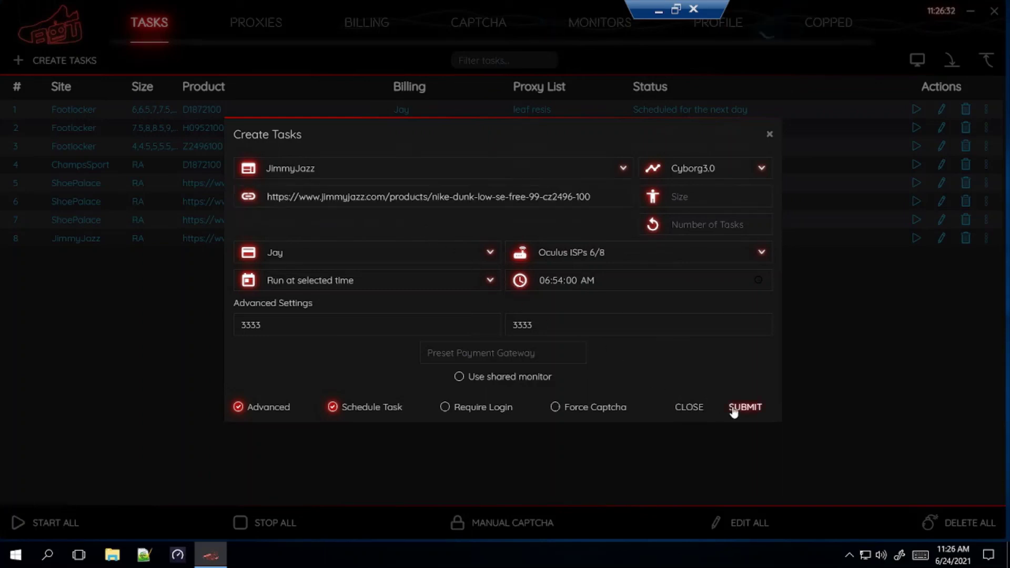
{"action": "left_click", "coordinate": [689, 408]}
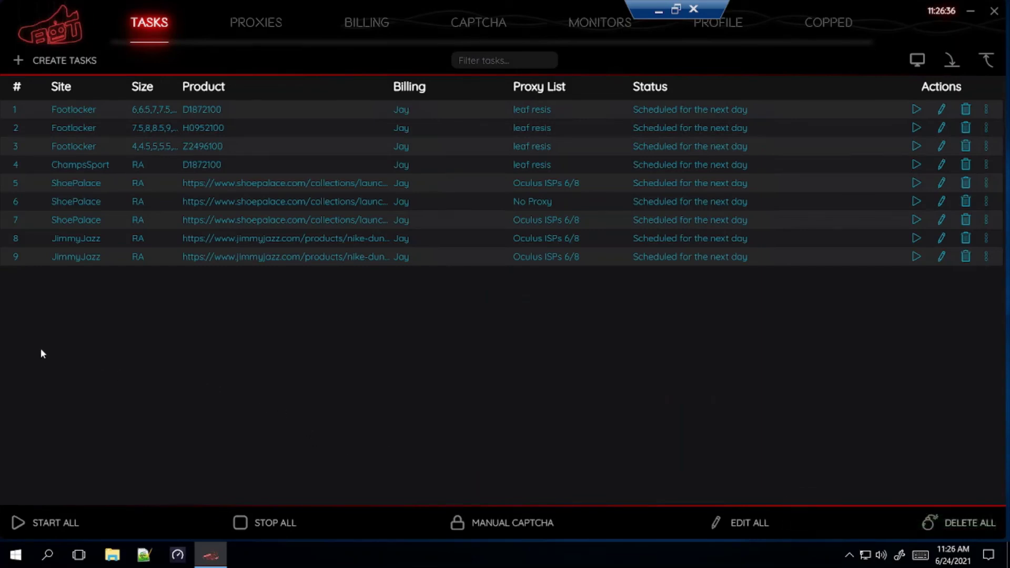